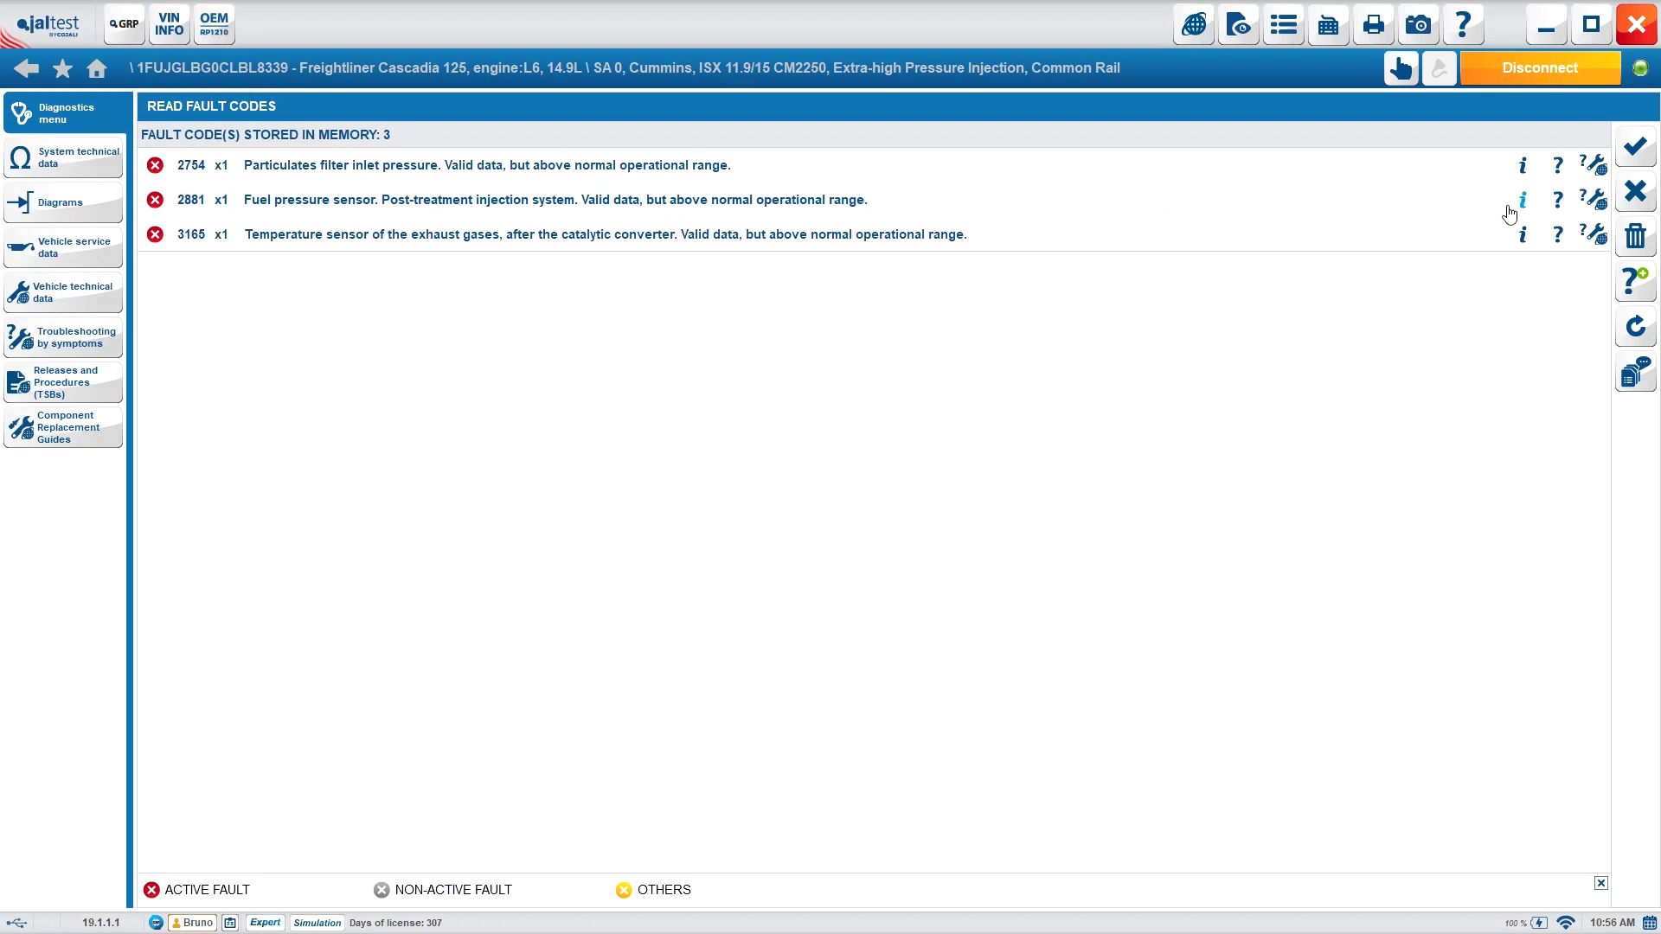
Step: From Read Fault Codes, open the Fault Code Troubleshooting procedure for fuel pressure sensor fault 2881
left_click(1598, 201)
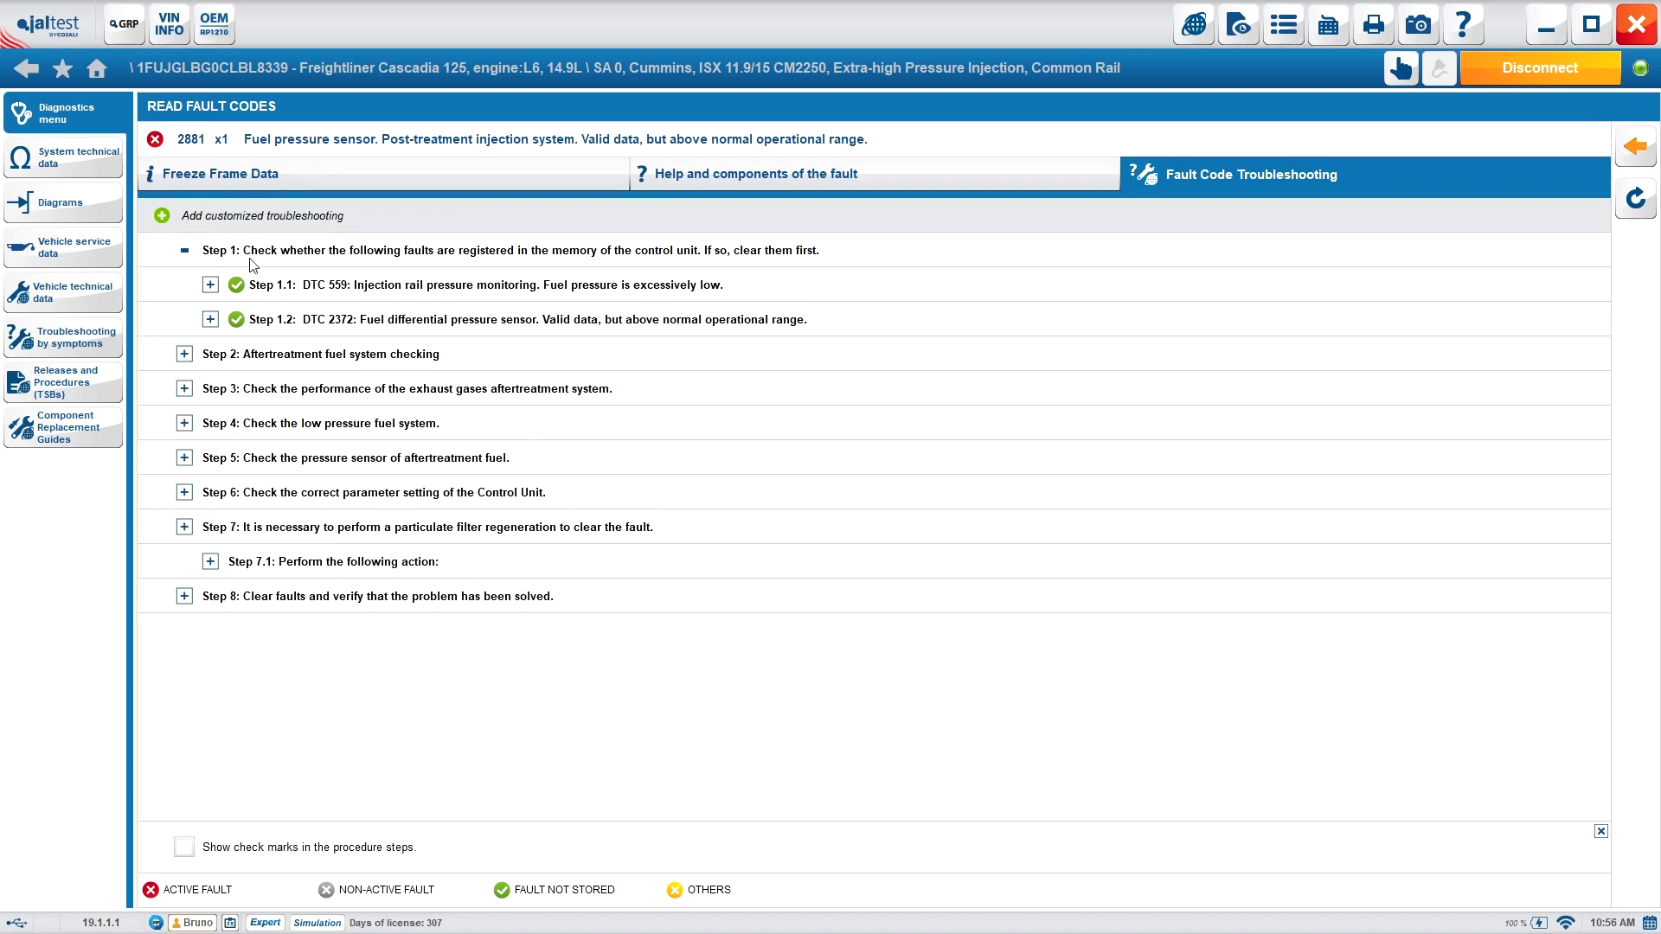
left_click(163, 223)
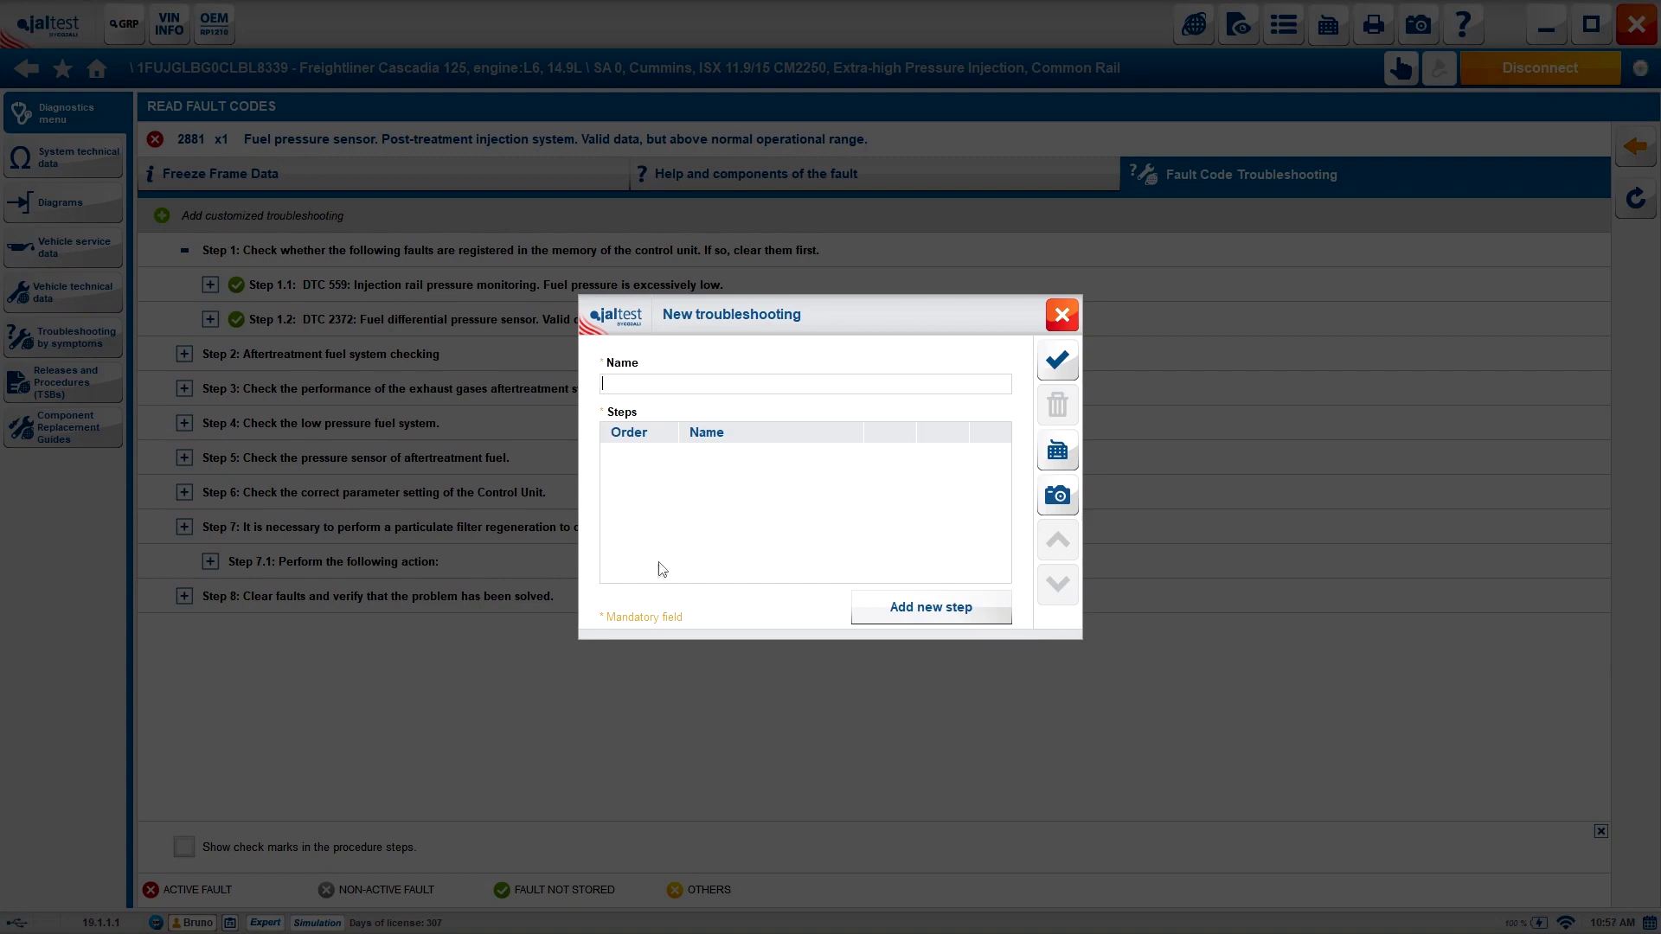
left_click(1056, 361)
left_click(1044, 560)
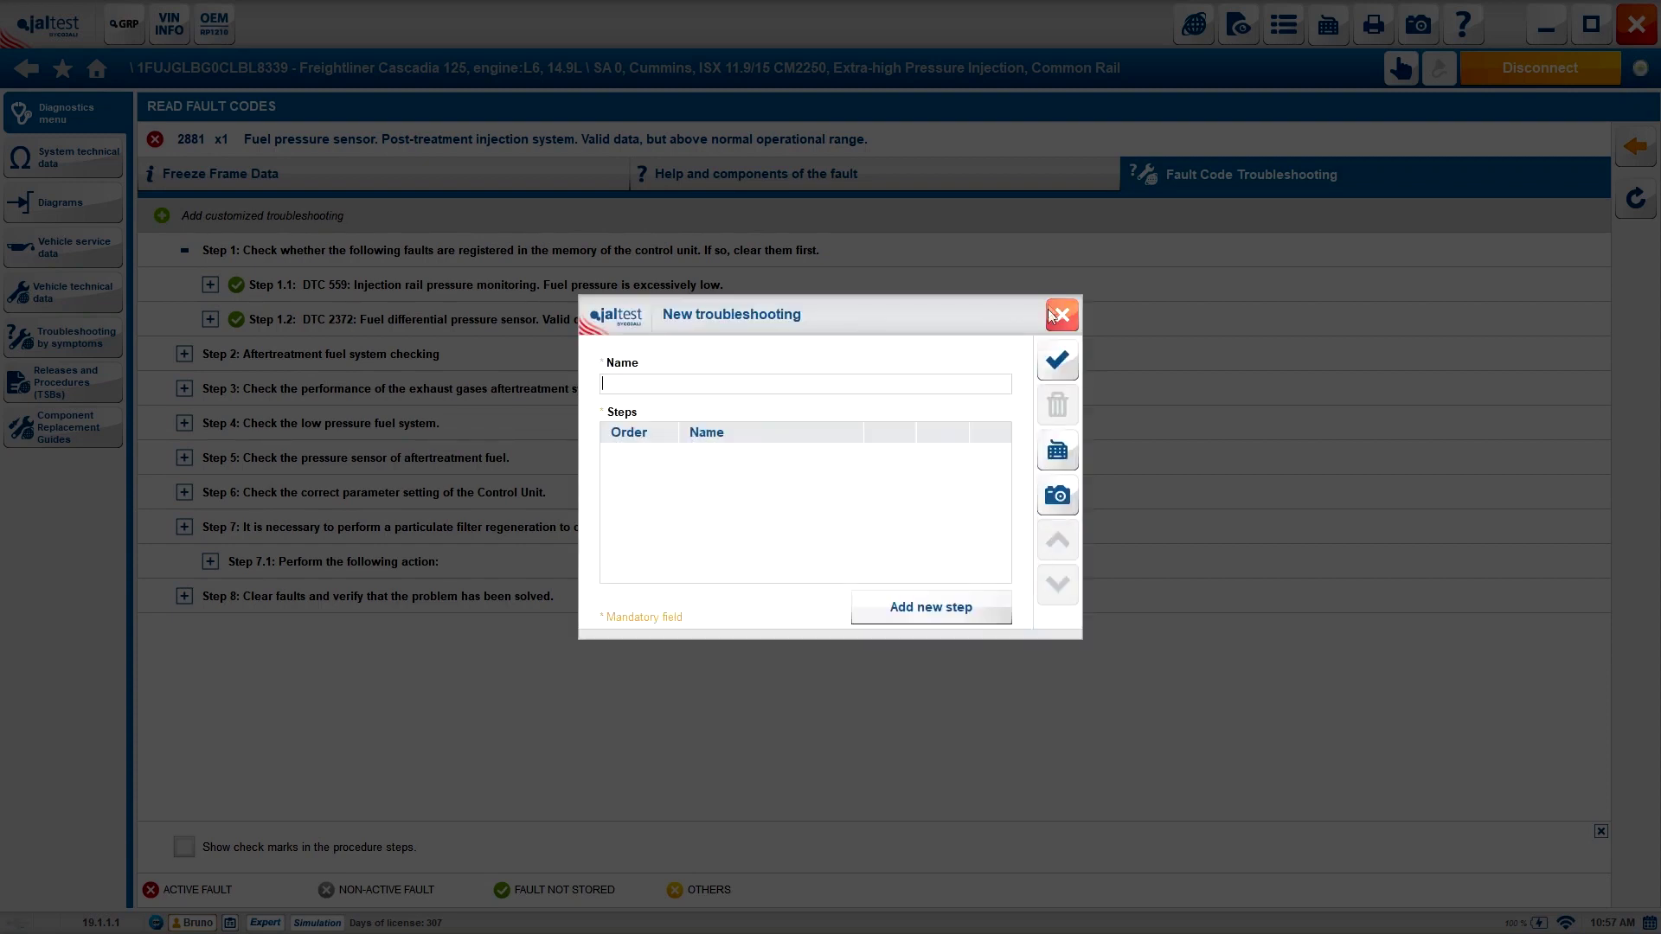
left_click(1061, 314)
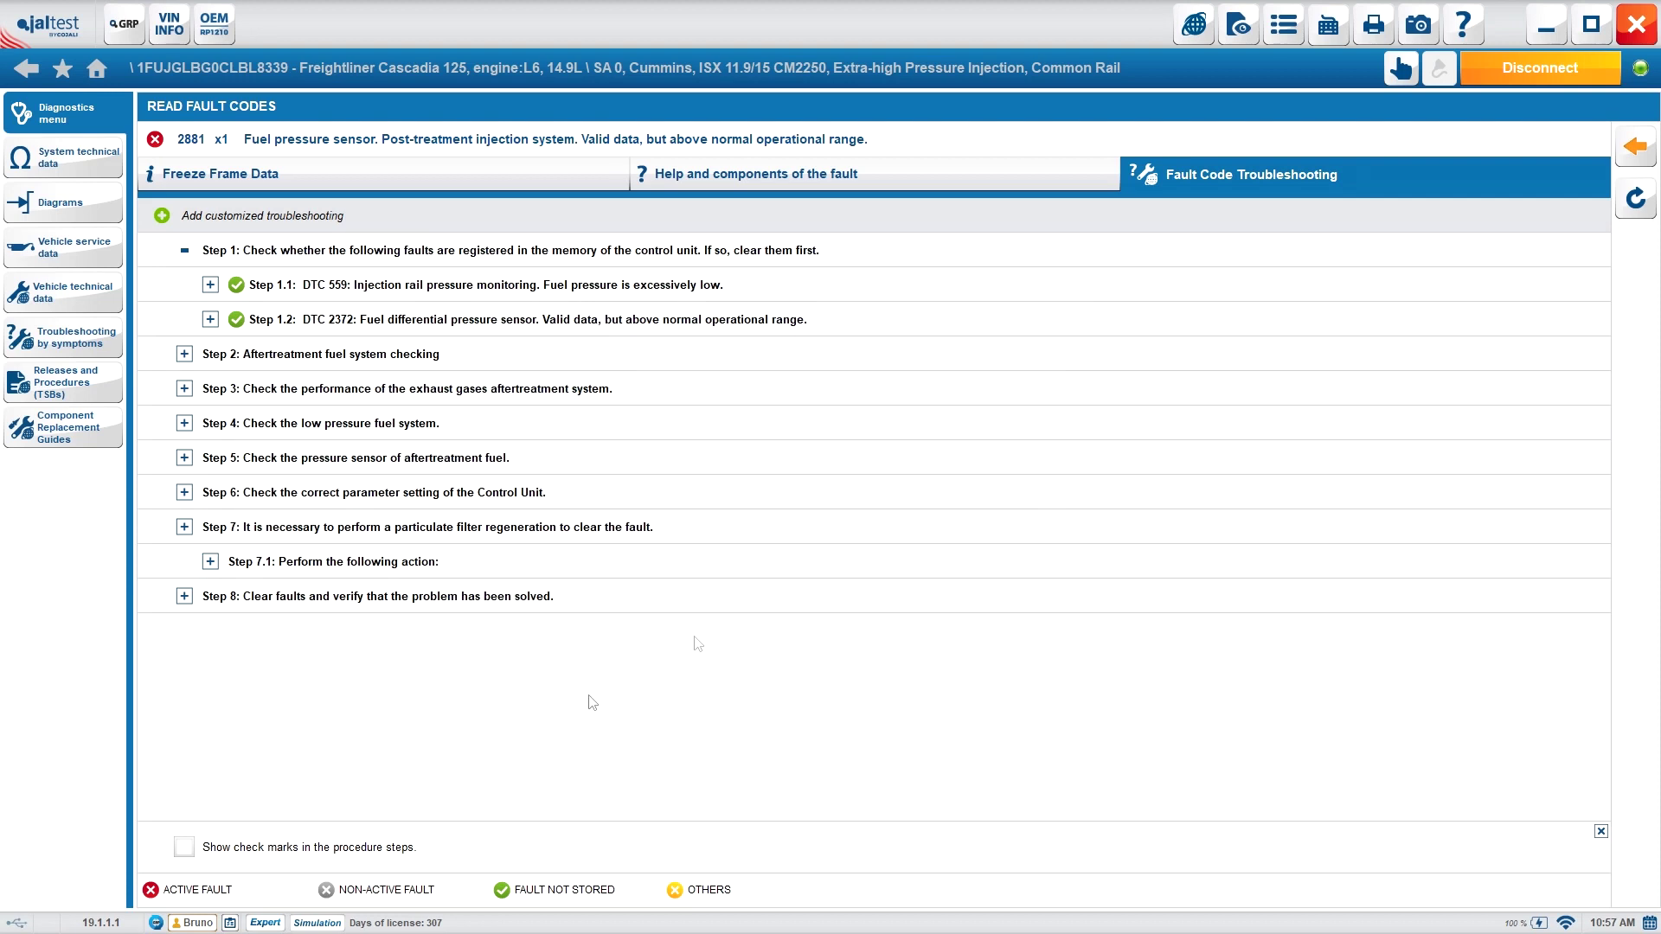
Step: Turn on Show check marks and tick Step 1 of the fault 2881 procedure
left_click(185, 853)
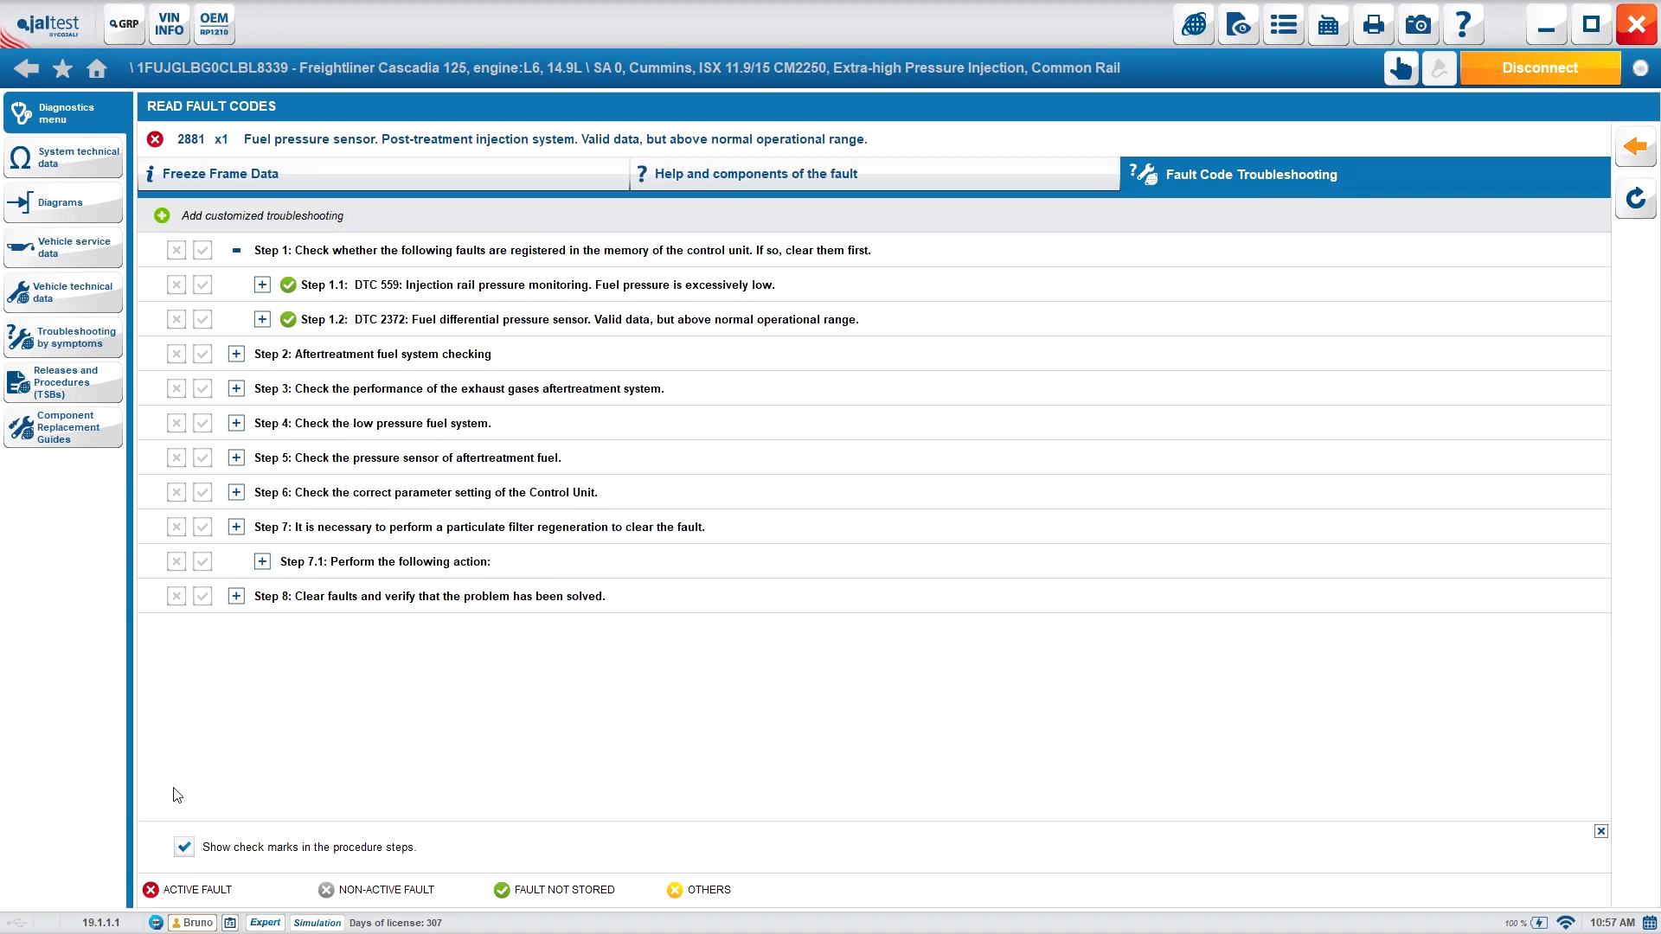
left_click(203, 251)
left_click(178, 285)
Step: Review Step 1.1's details and its linked troubleshooting guide, then collapse it
left_click(262, 286)
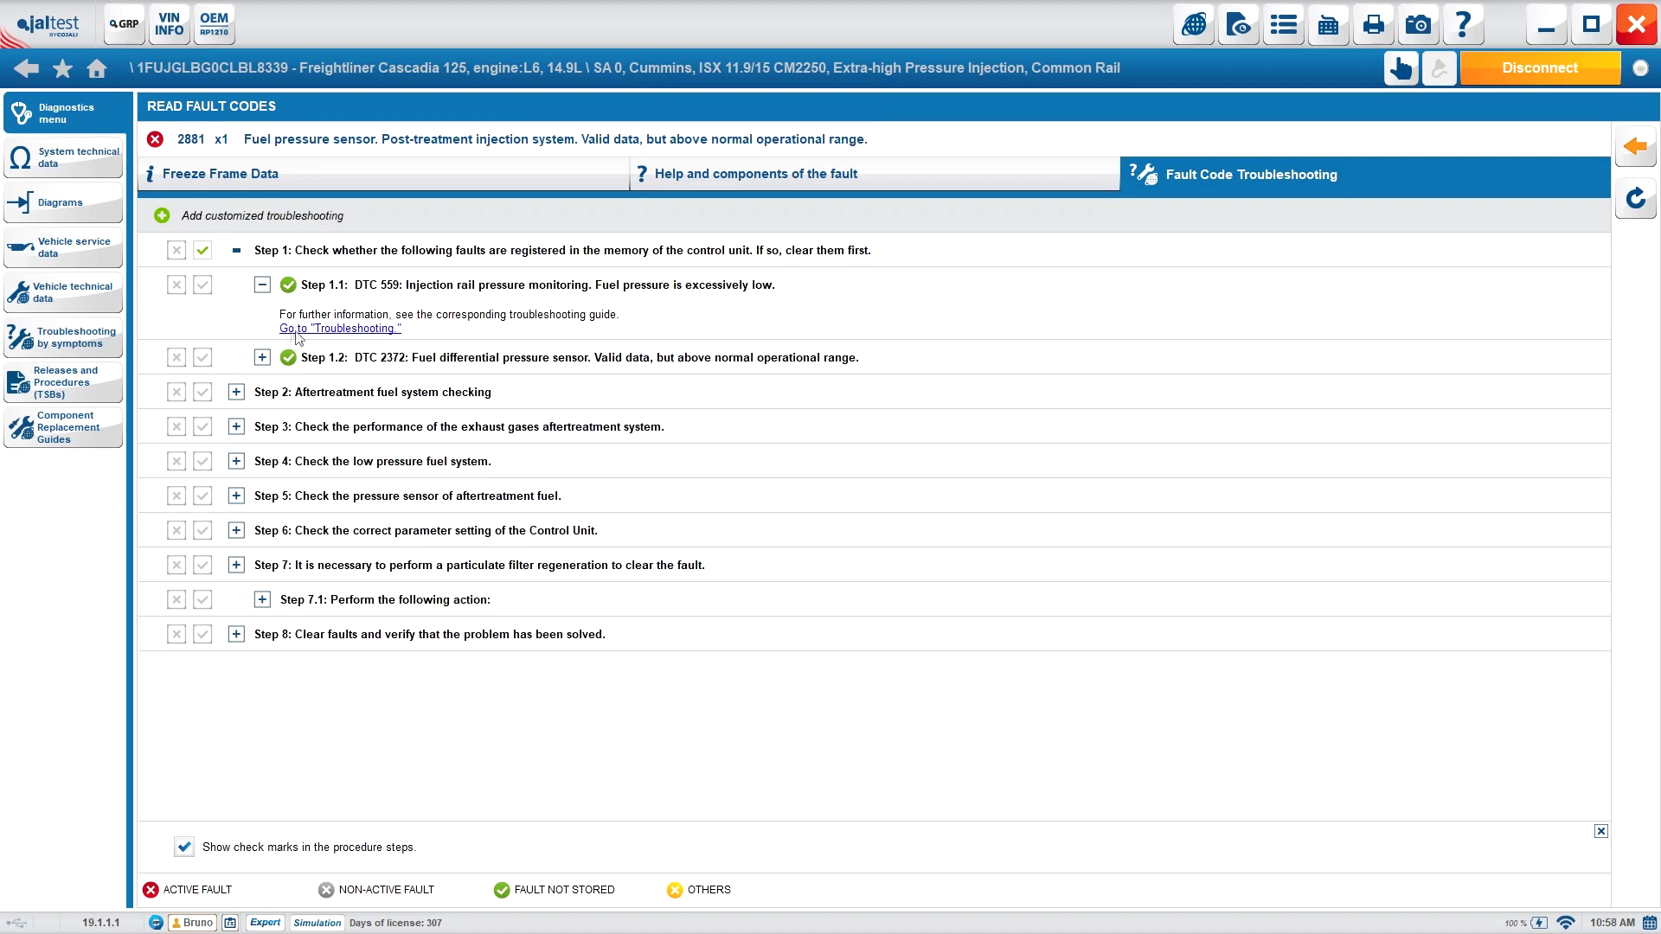
left_click(376, 329)
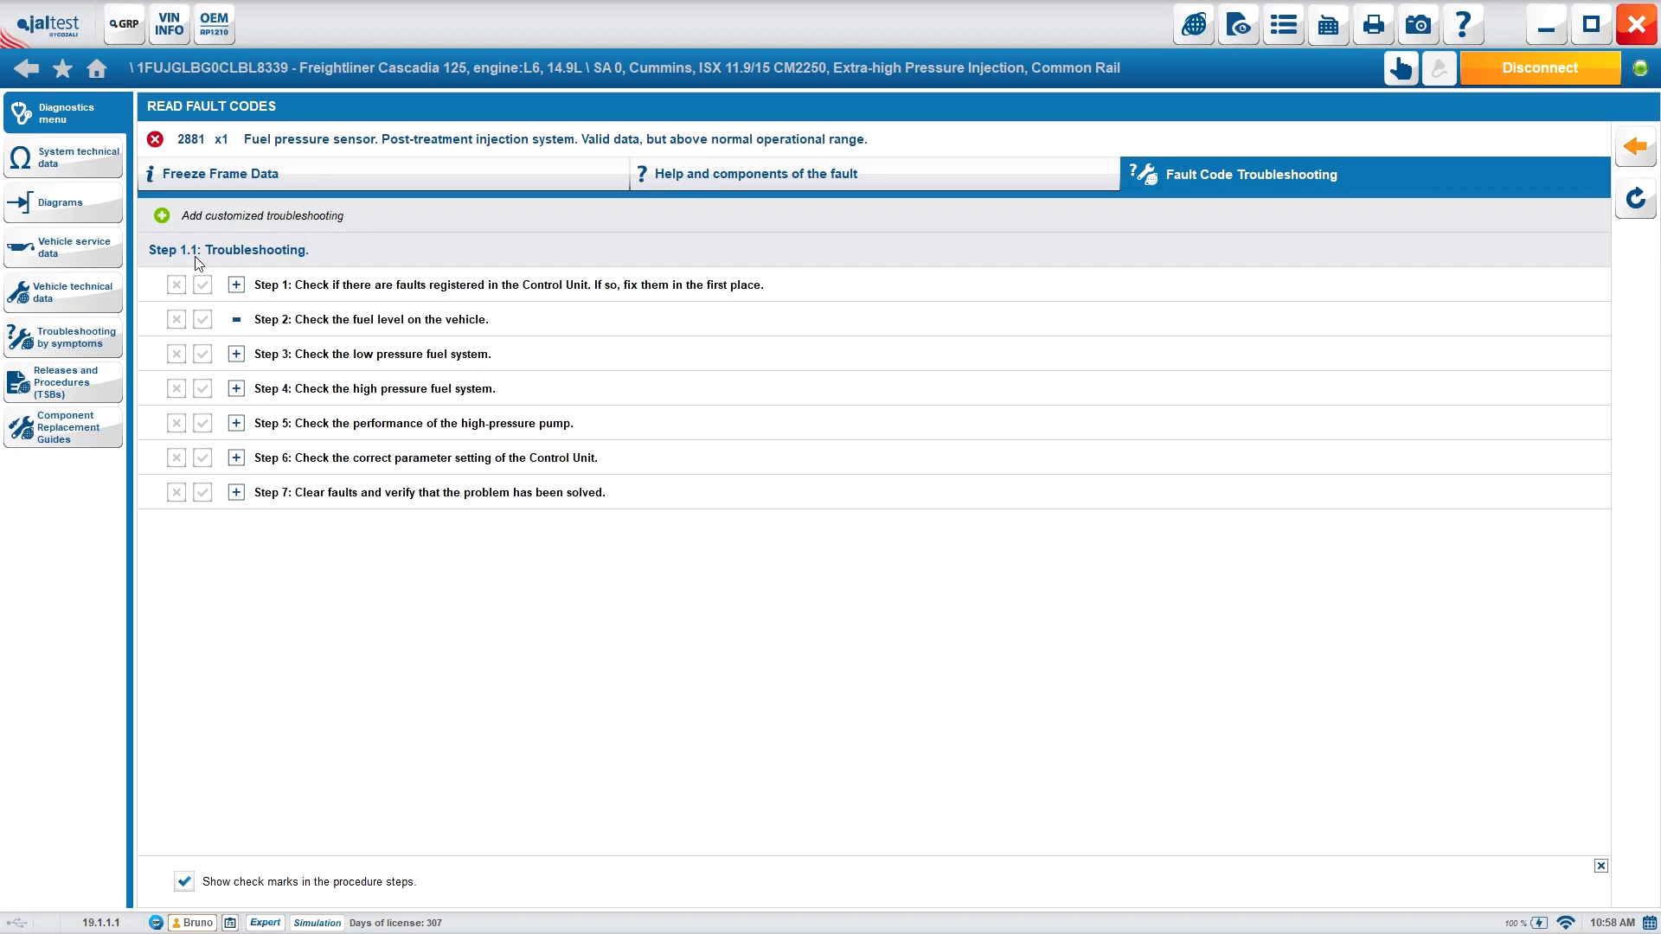
left_click(1634, 155)
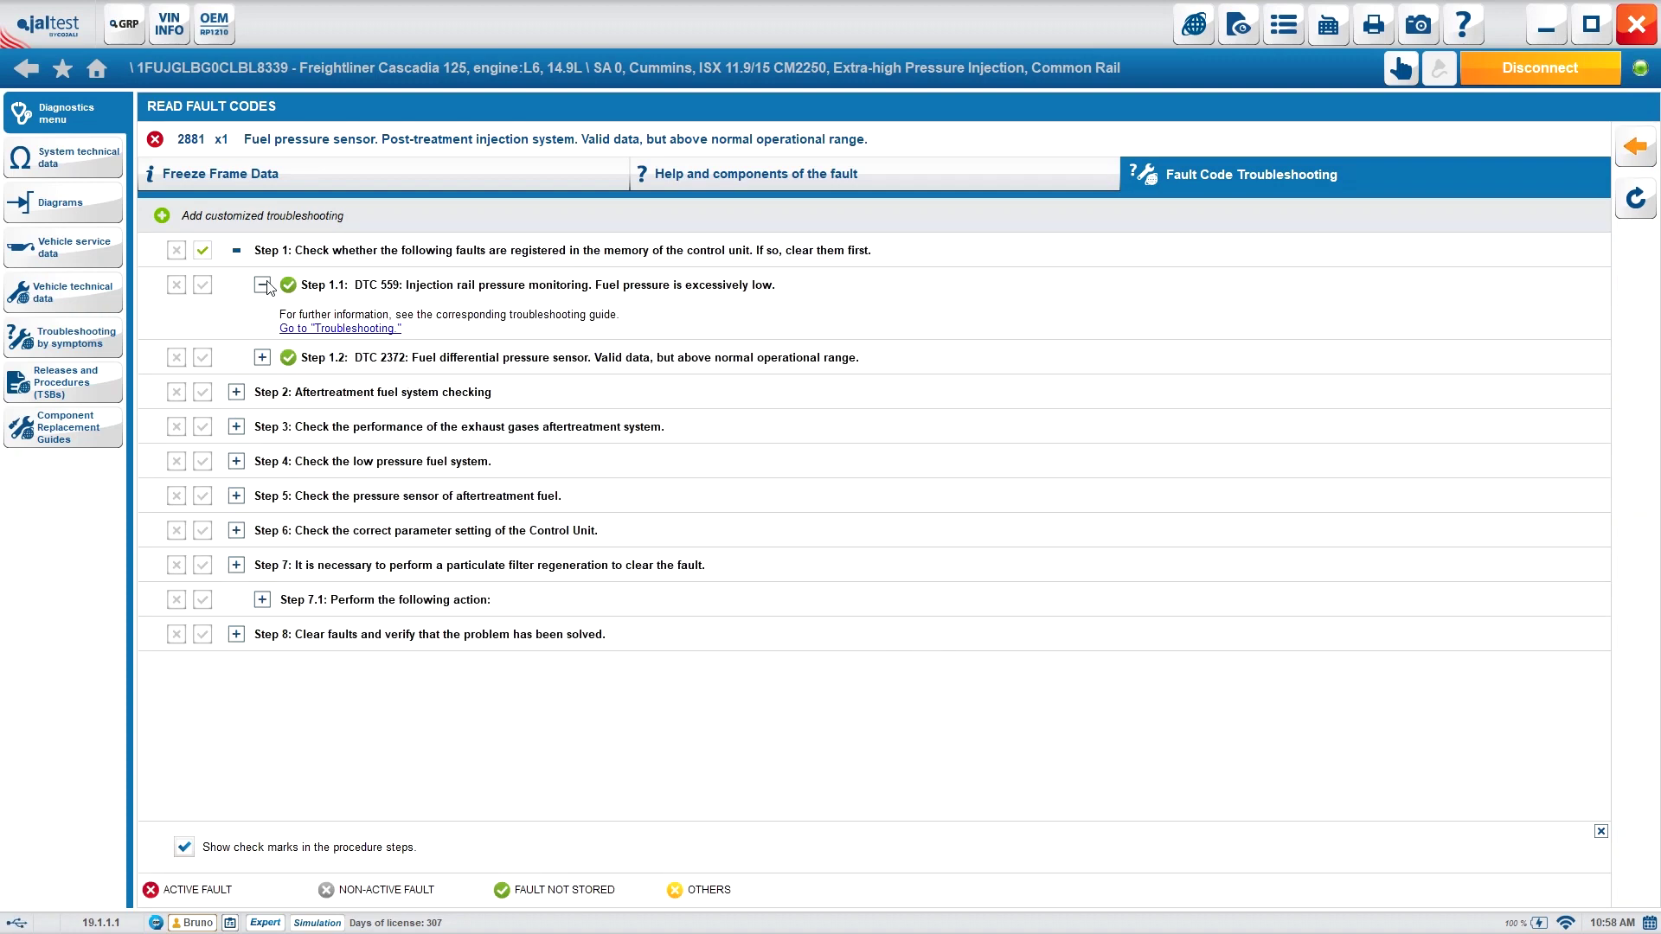
left_click(262, 285)
Step: Tick Steps 1.1 (DTC 559) and 1.2 (DTC 2372) as done and expand Step 2
left_click(202, 284)
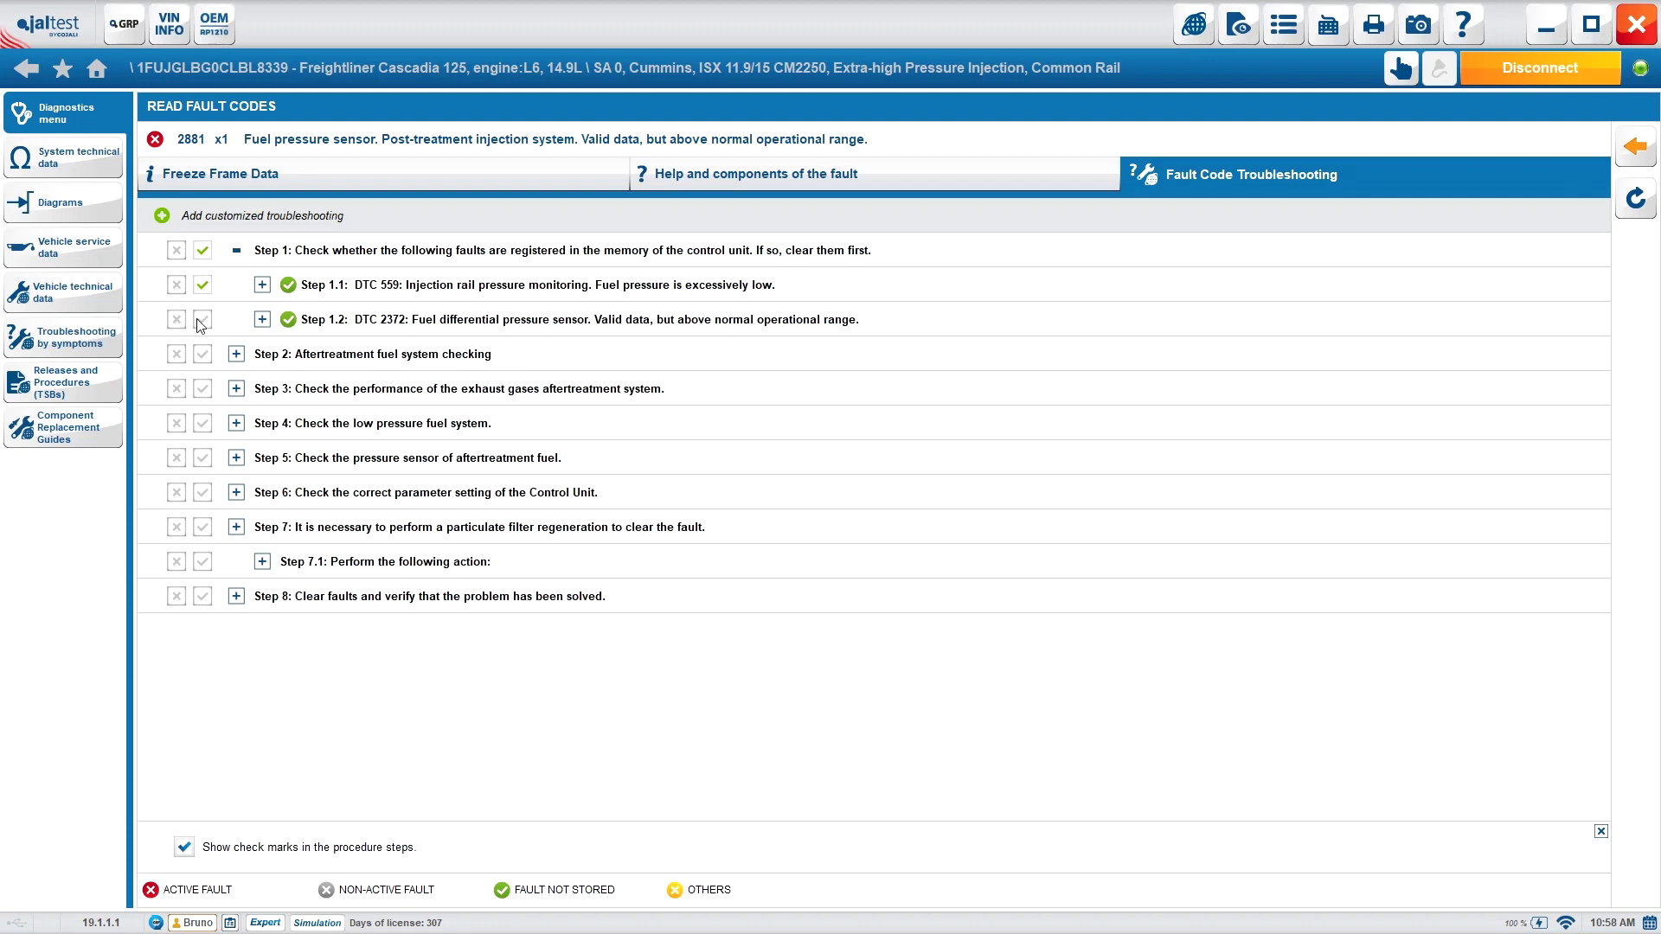
left_click(202, 320)
left_click(237, 355)
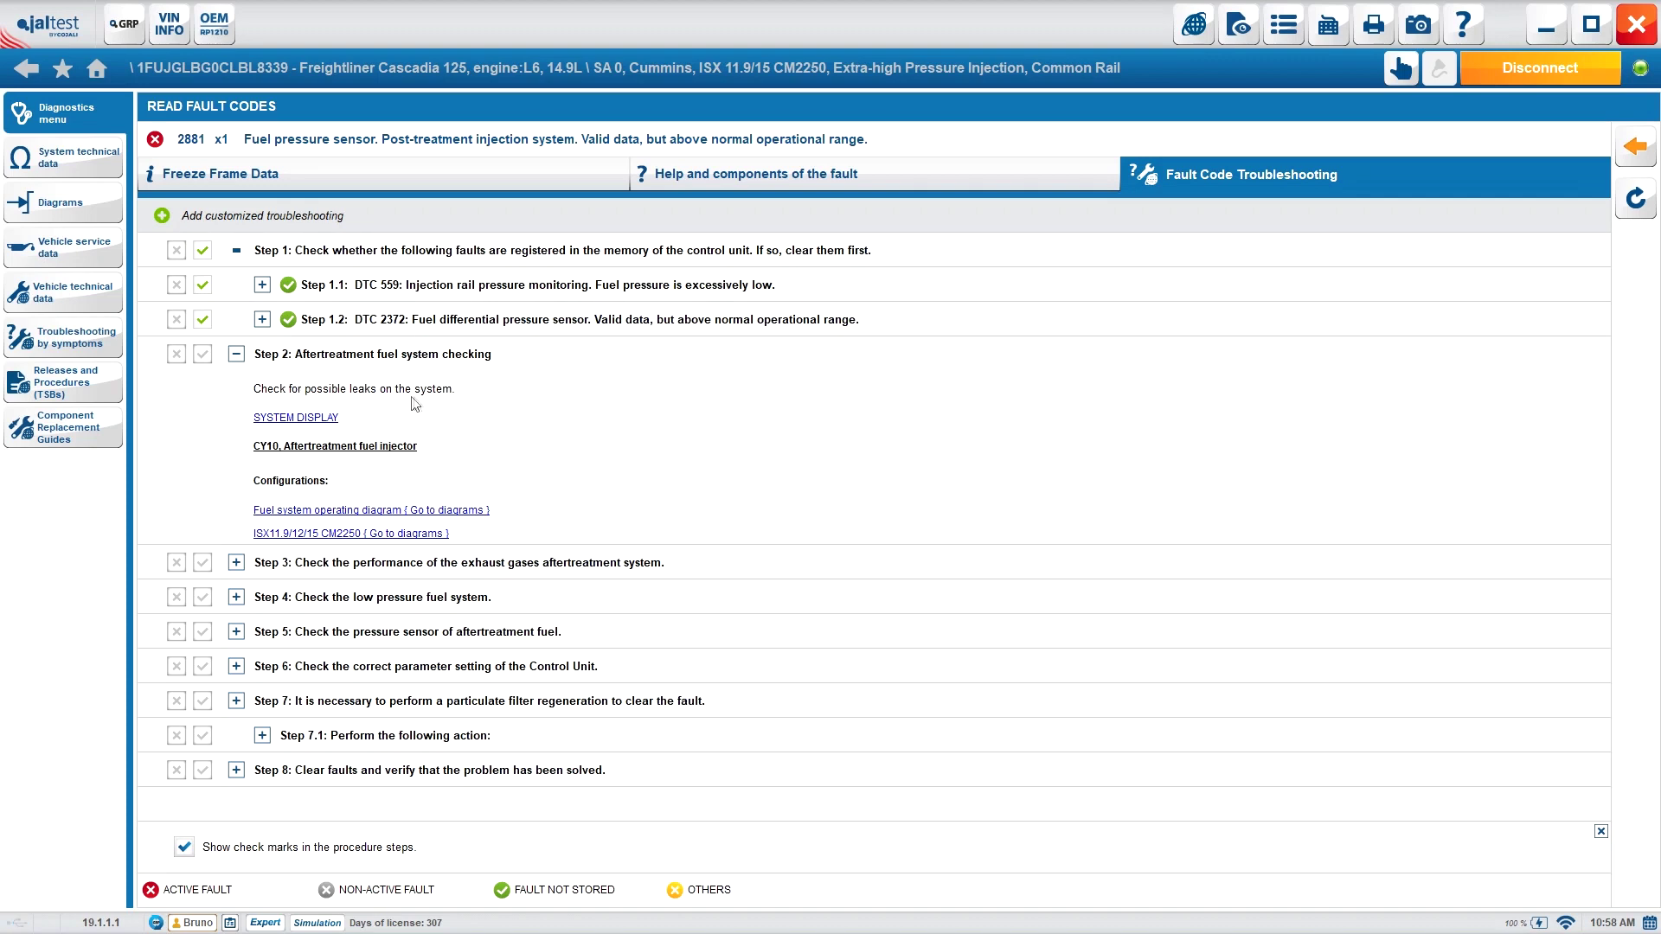
Step: View the SYSTEM DISPLAY Page 1: Fuel system live data, then return to the procedure
left_click(298, 419)
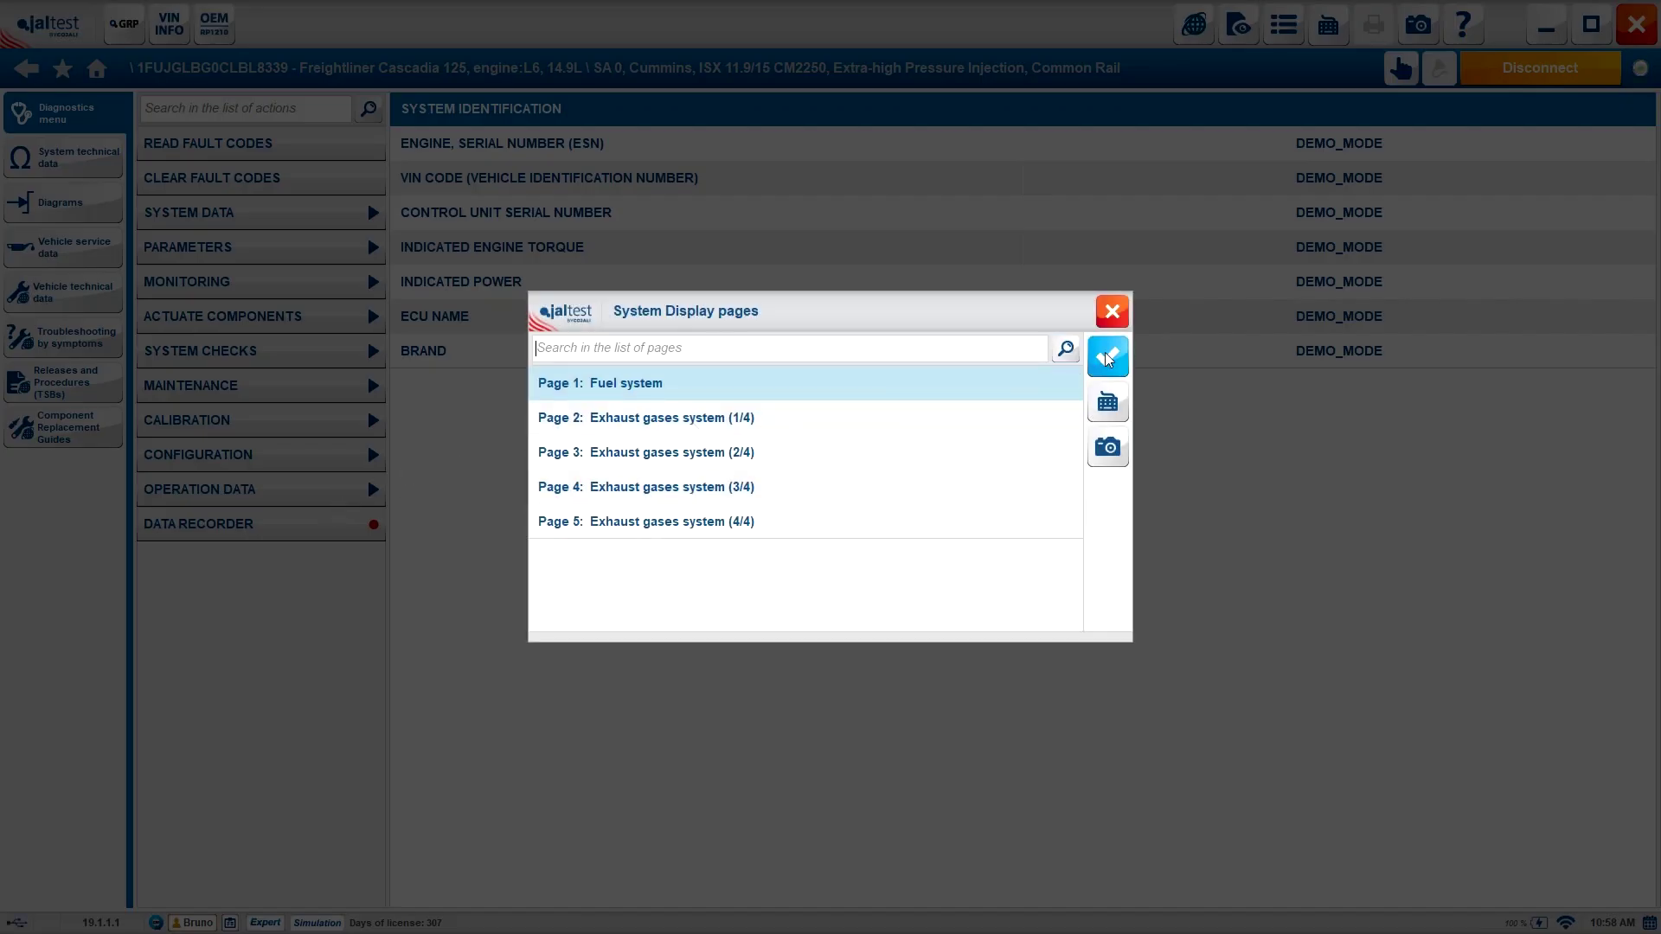
left_click(1108, 358)
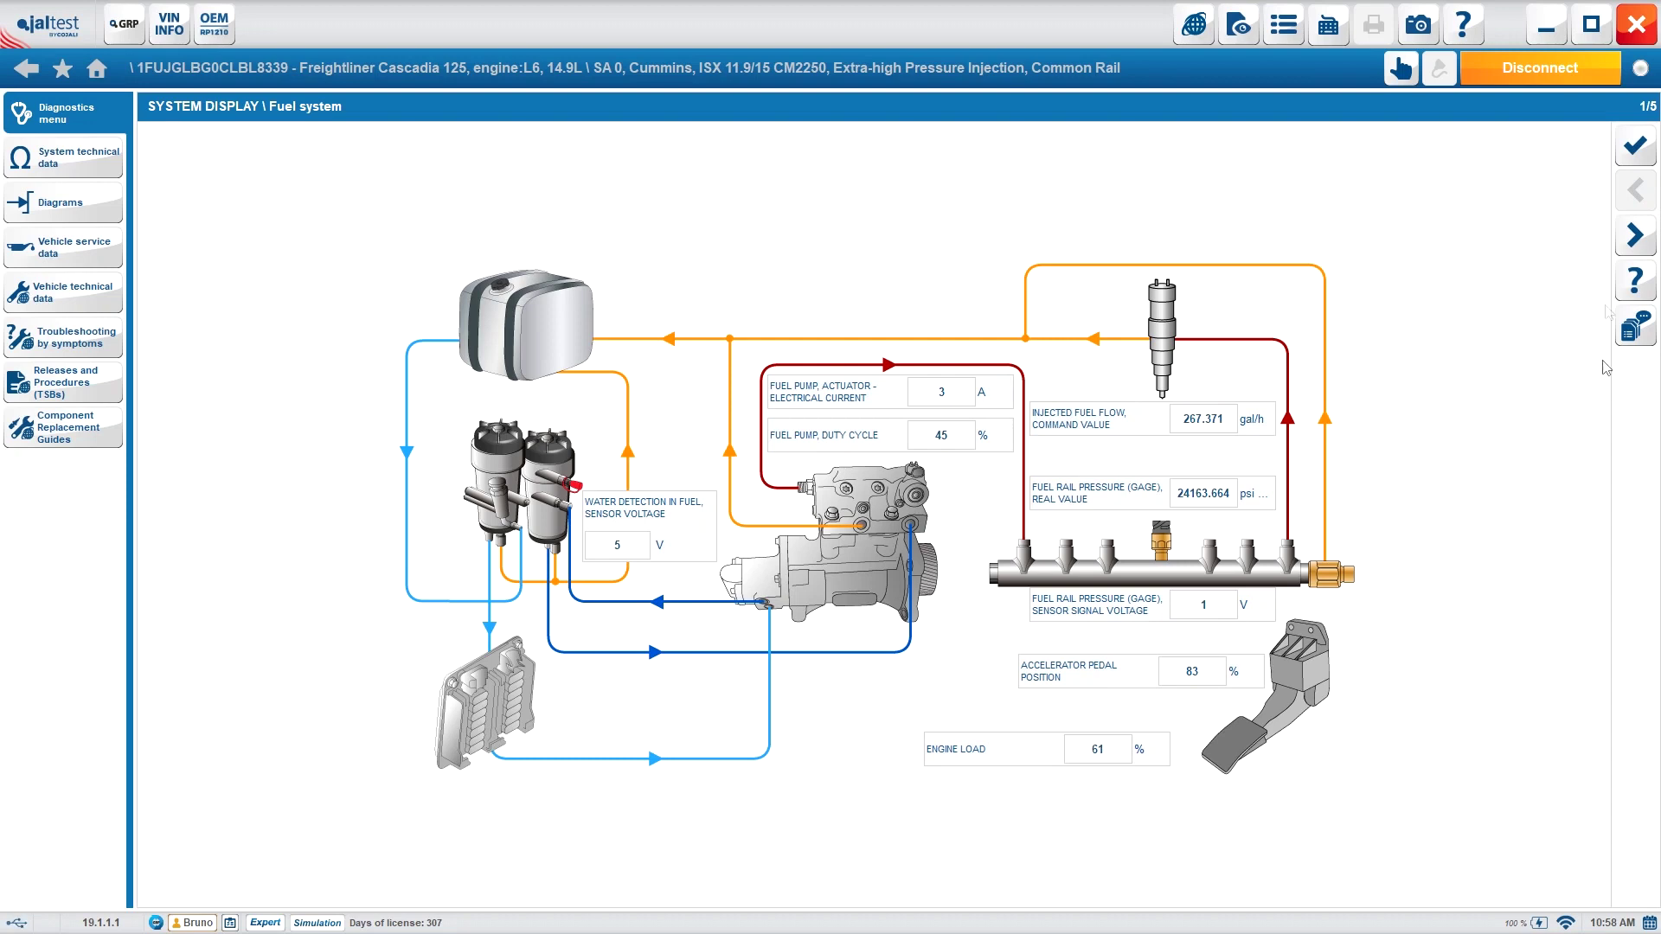
left_click(1633, 154)
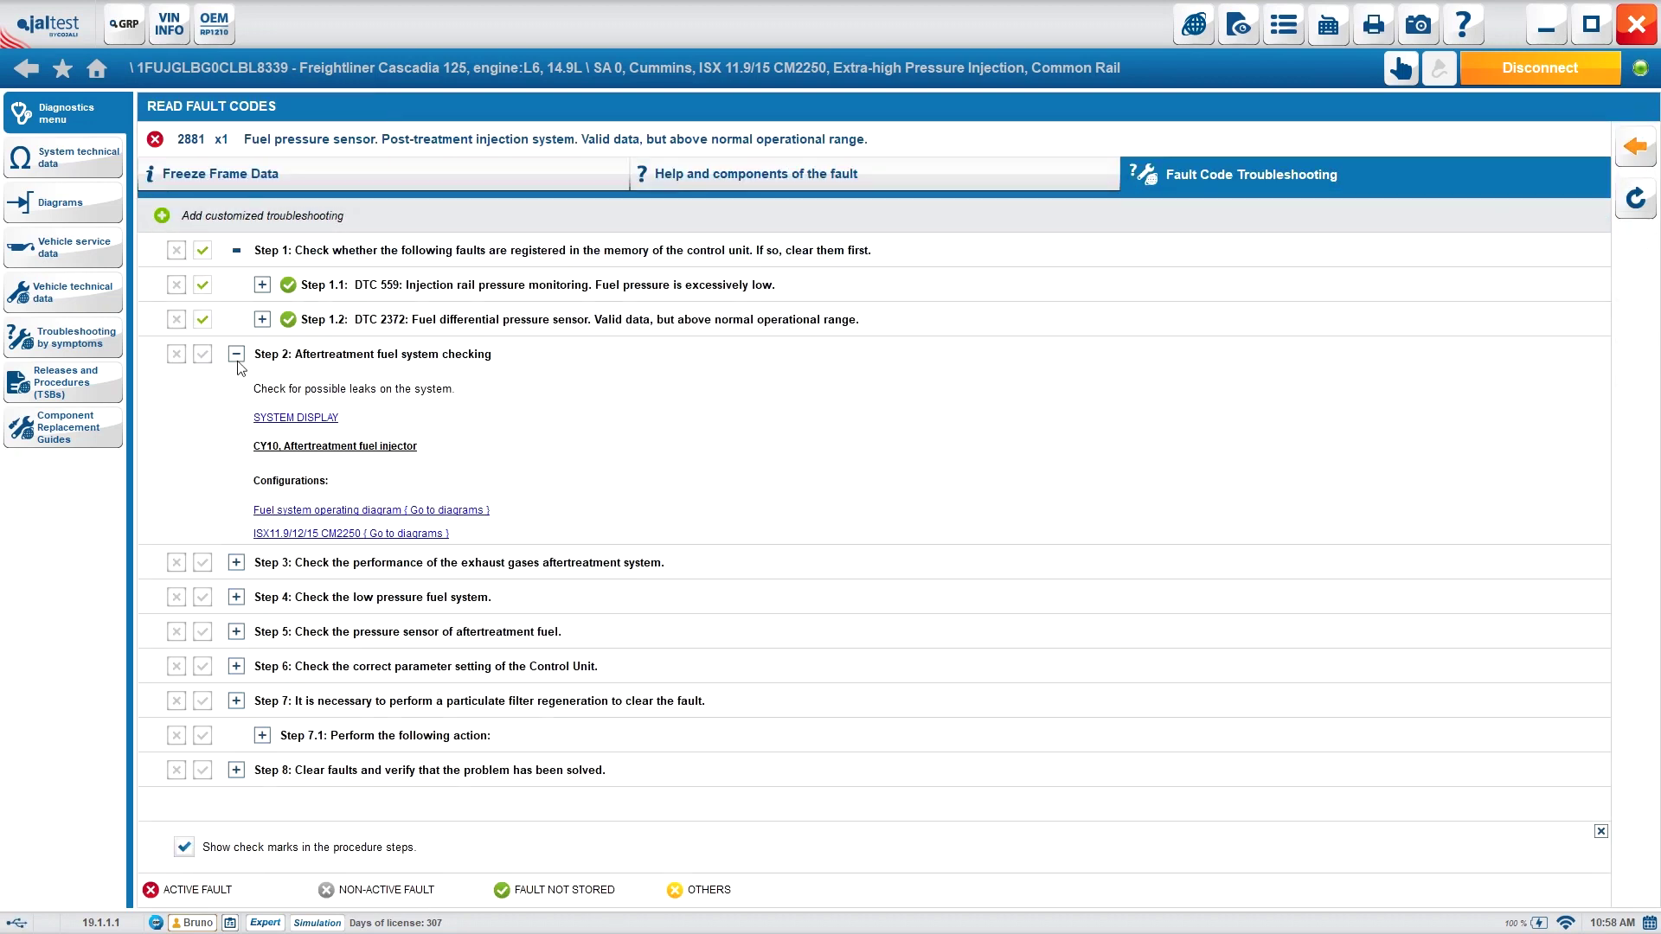
Step: Tick Steps 2 and 3 as done and expand Steps 7 and 7.1
left_click(236, 355)
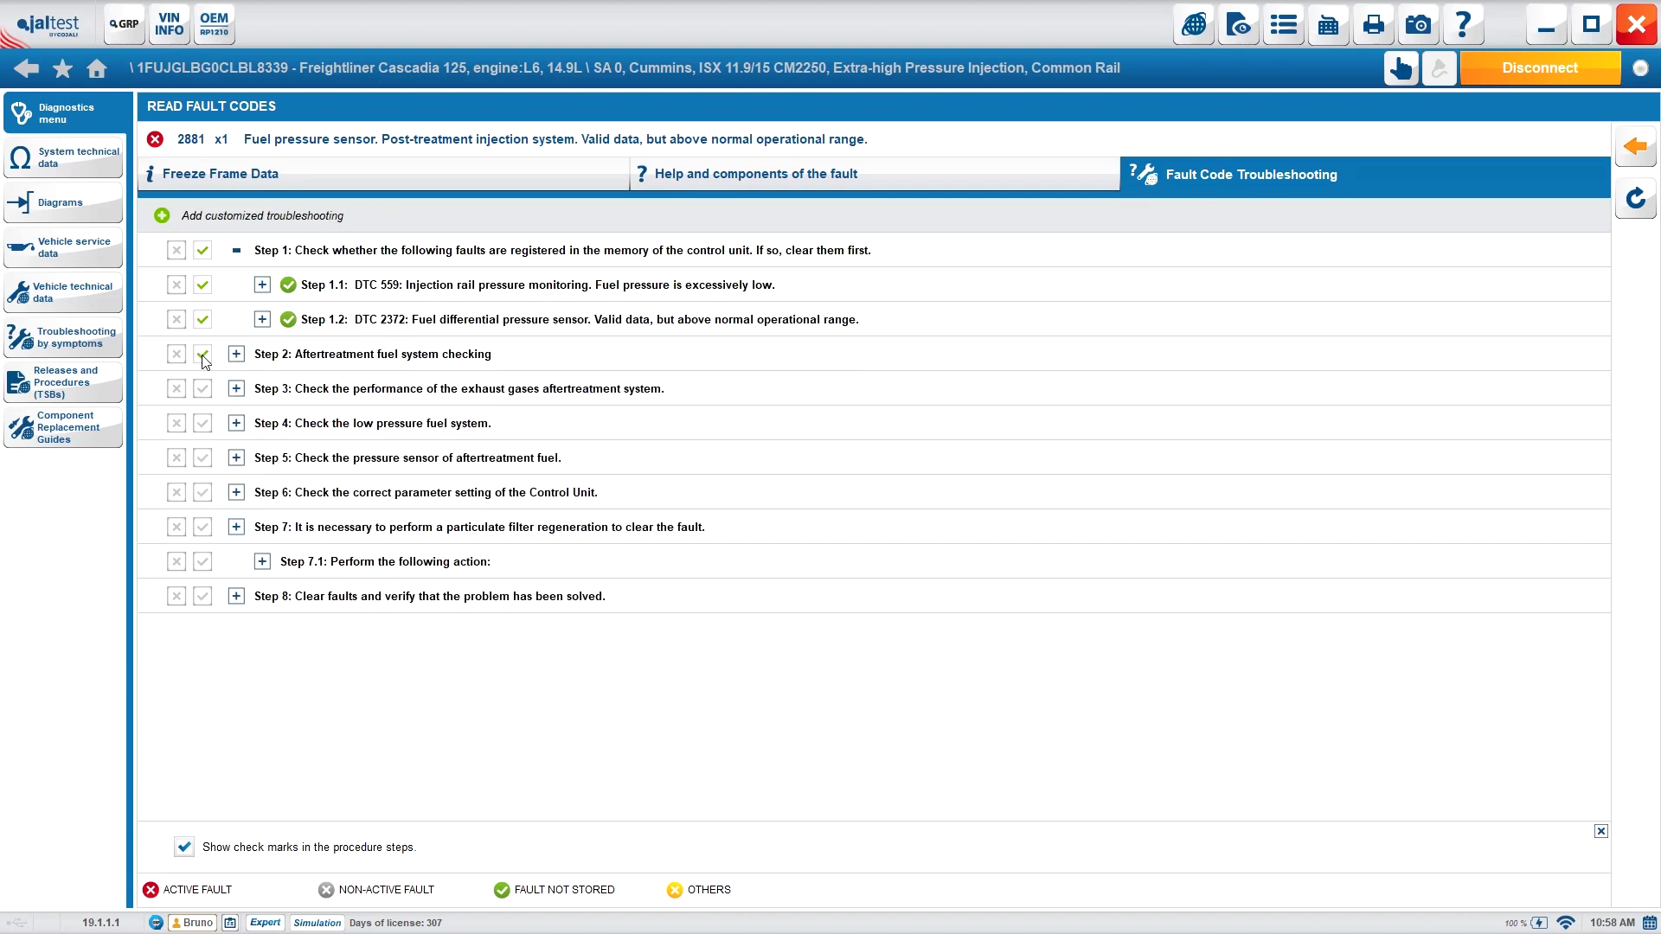
left_click(236, 389)
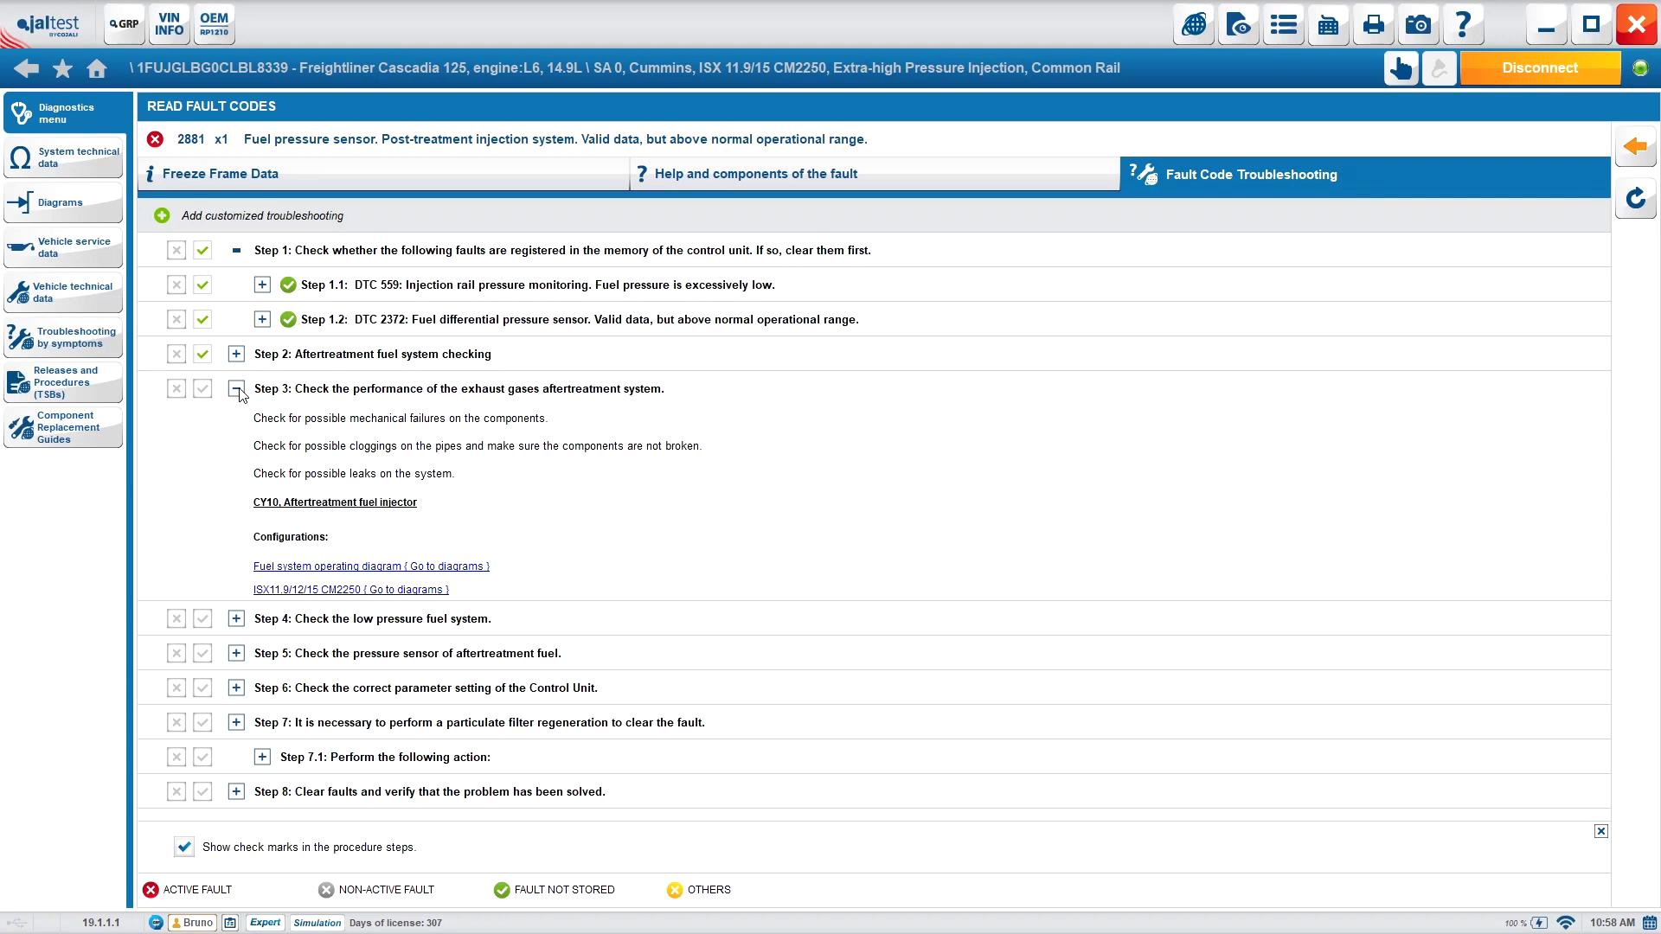
left_click(236, 389)
left_click(202, 388)
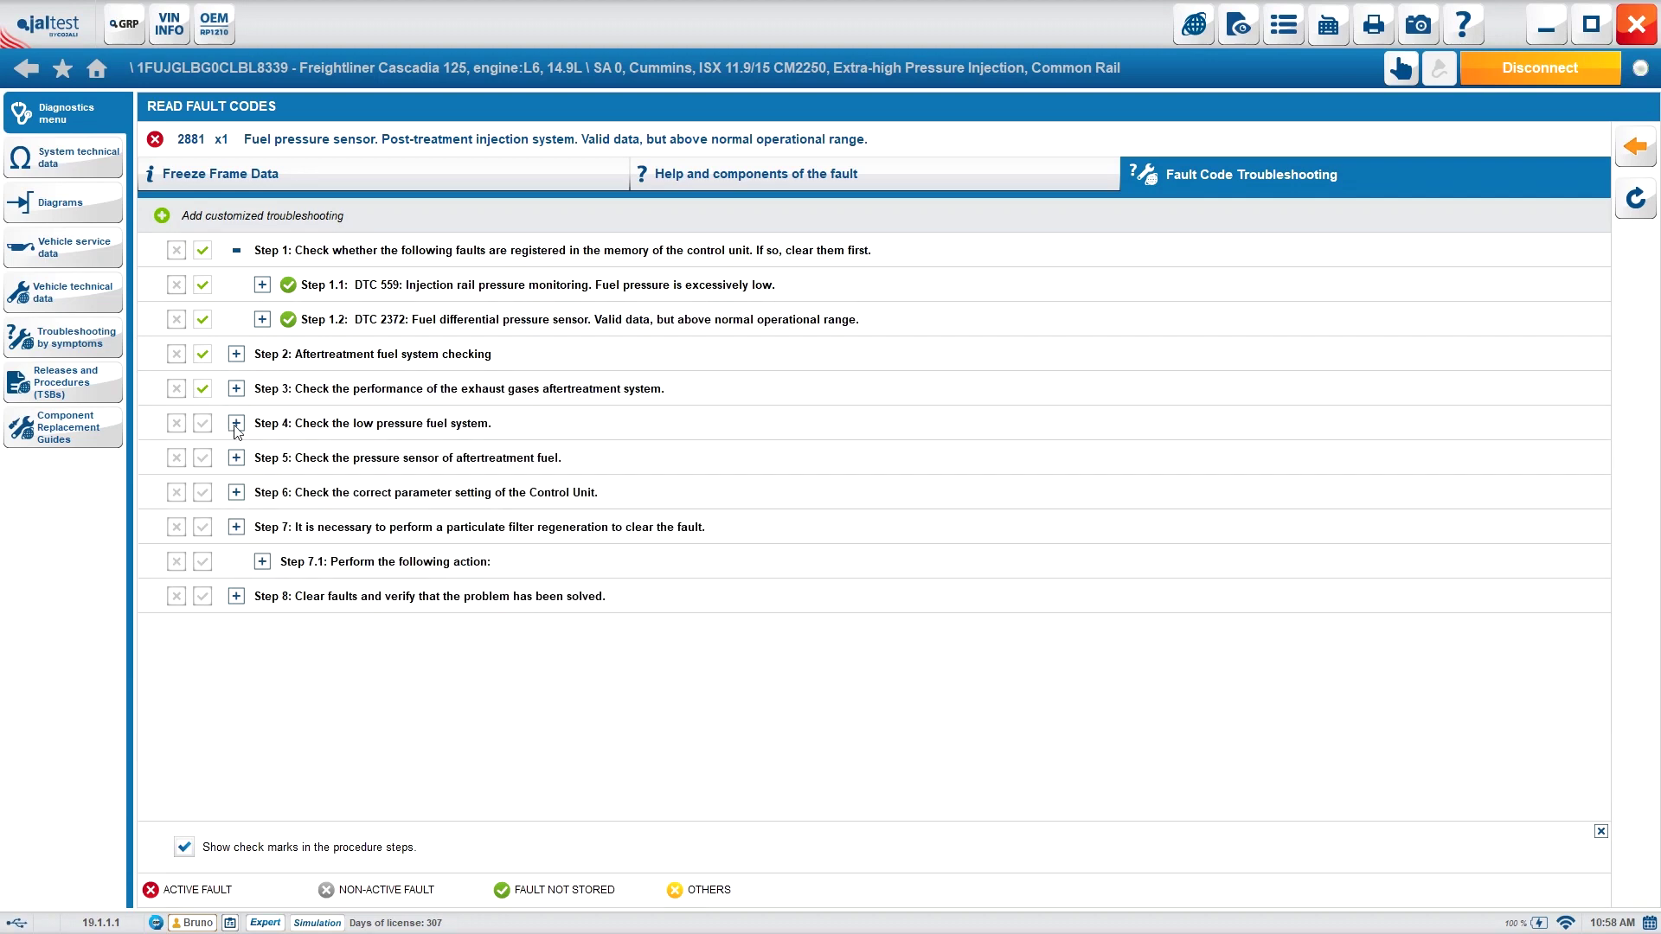
left_click(235, 527)
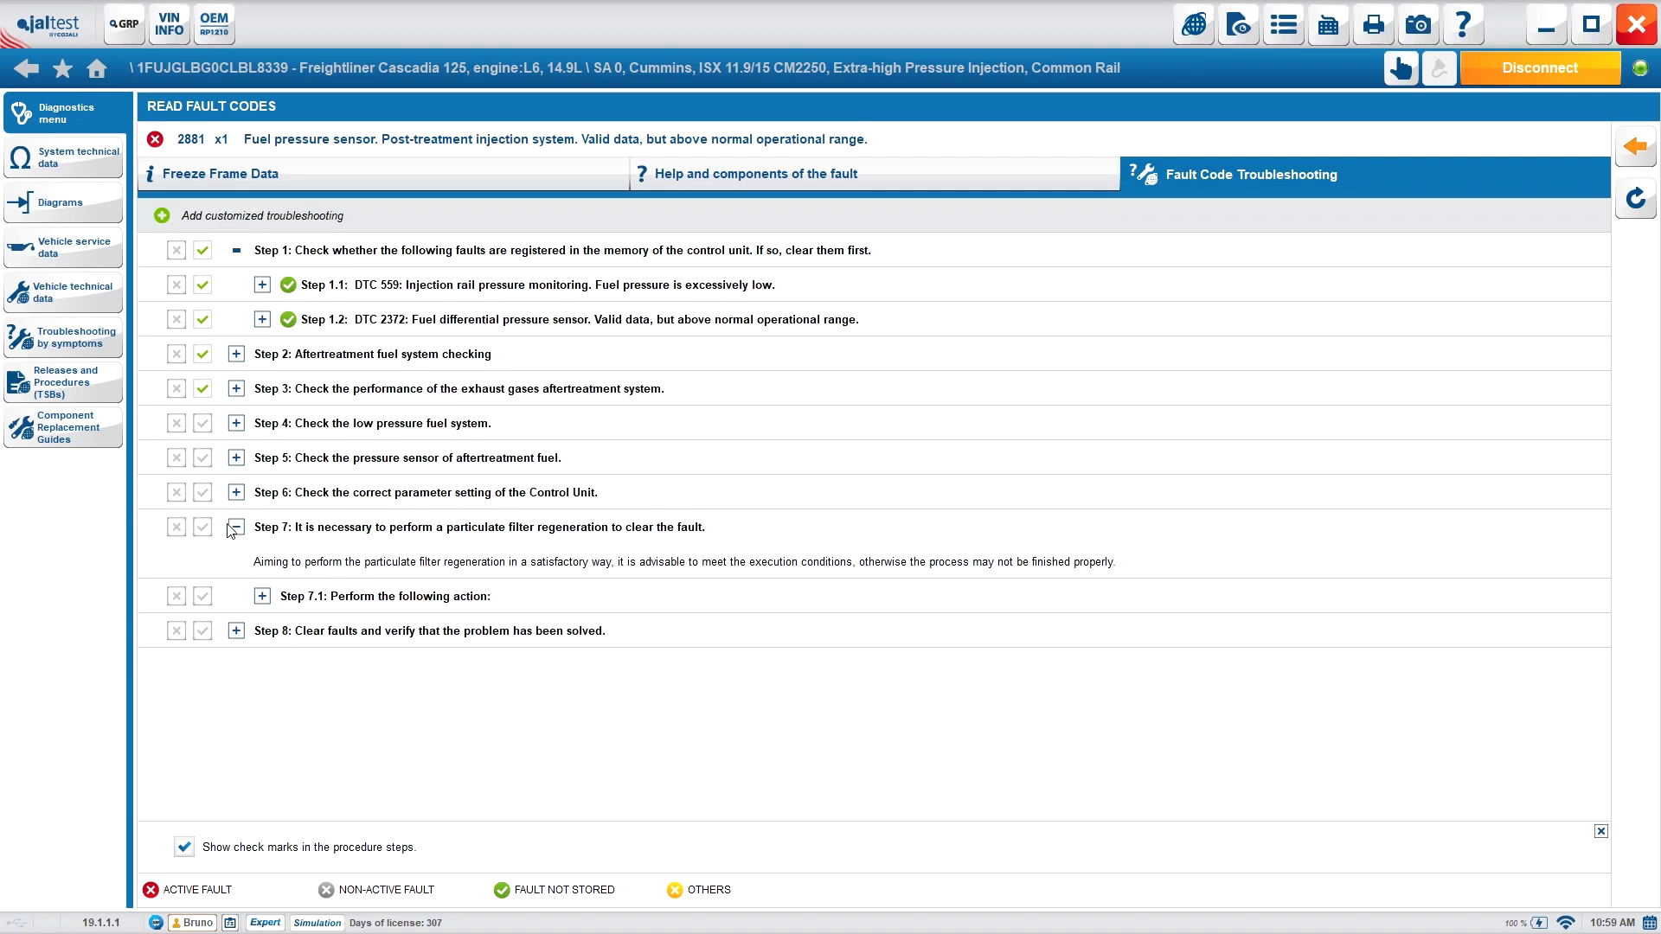
left_click(263, 598)
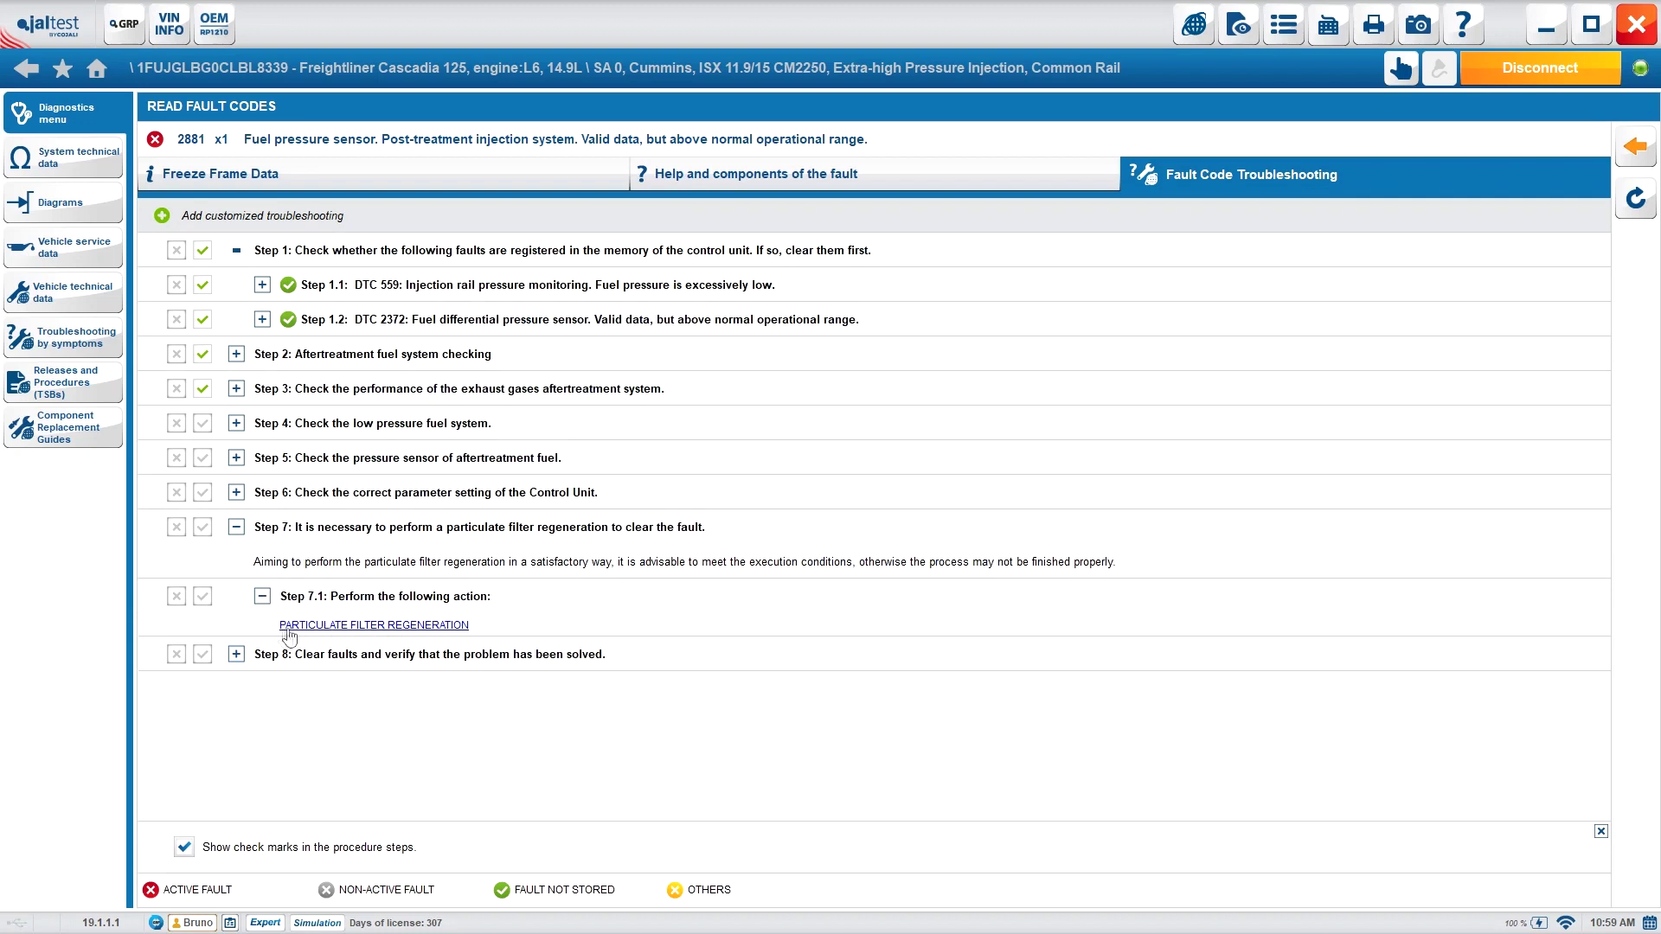
Step: Launch Particulate Filter Regeneration from Step 7.1, accepting the Expert Mode terms of use
left_click(345, 626)
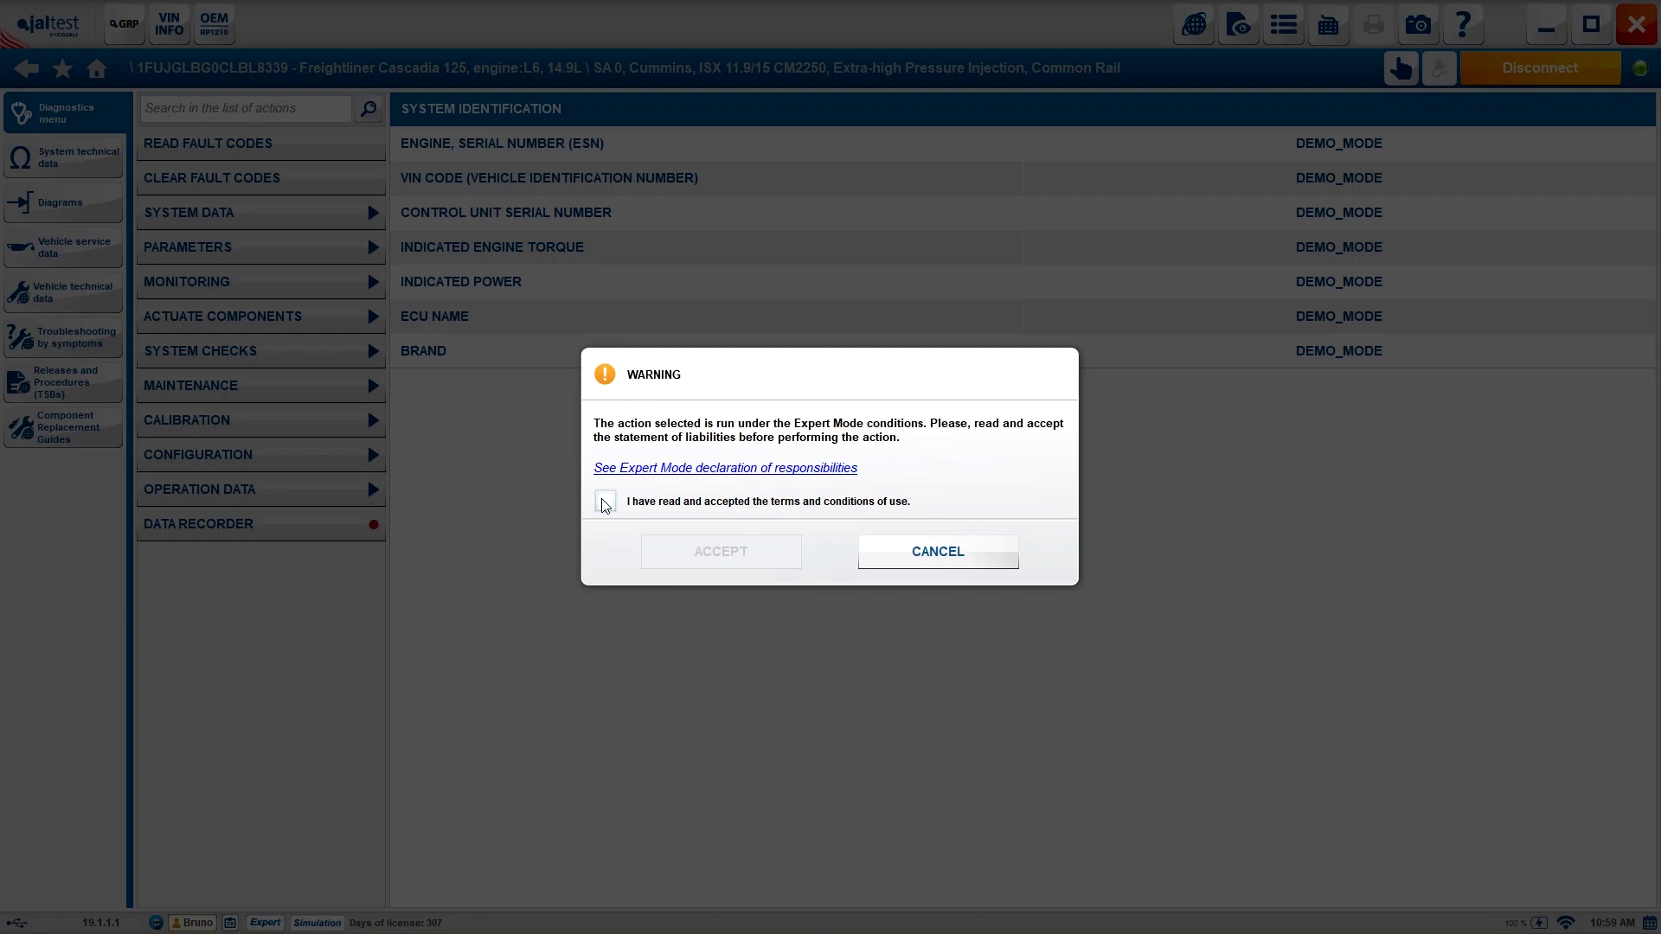
left_click(604, 502)
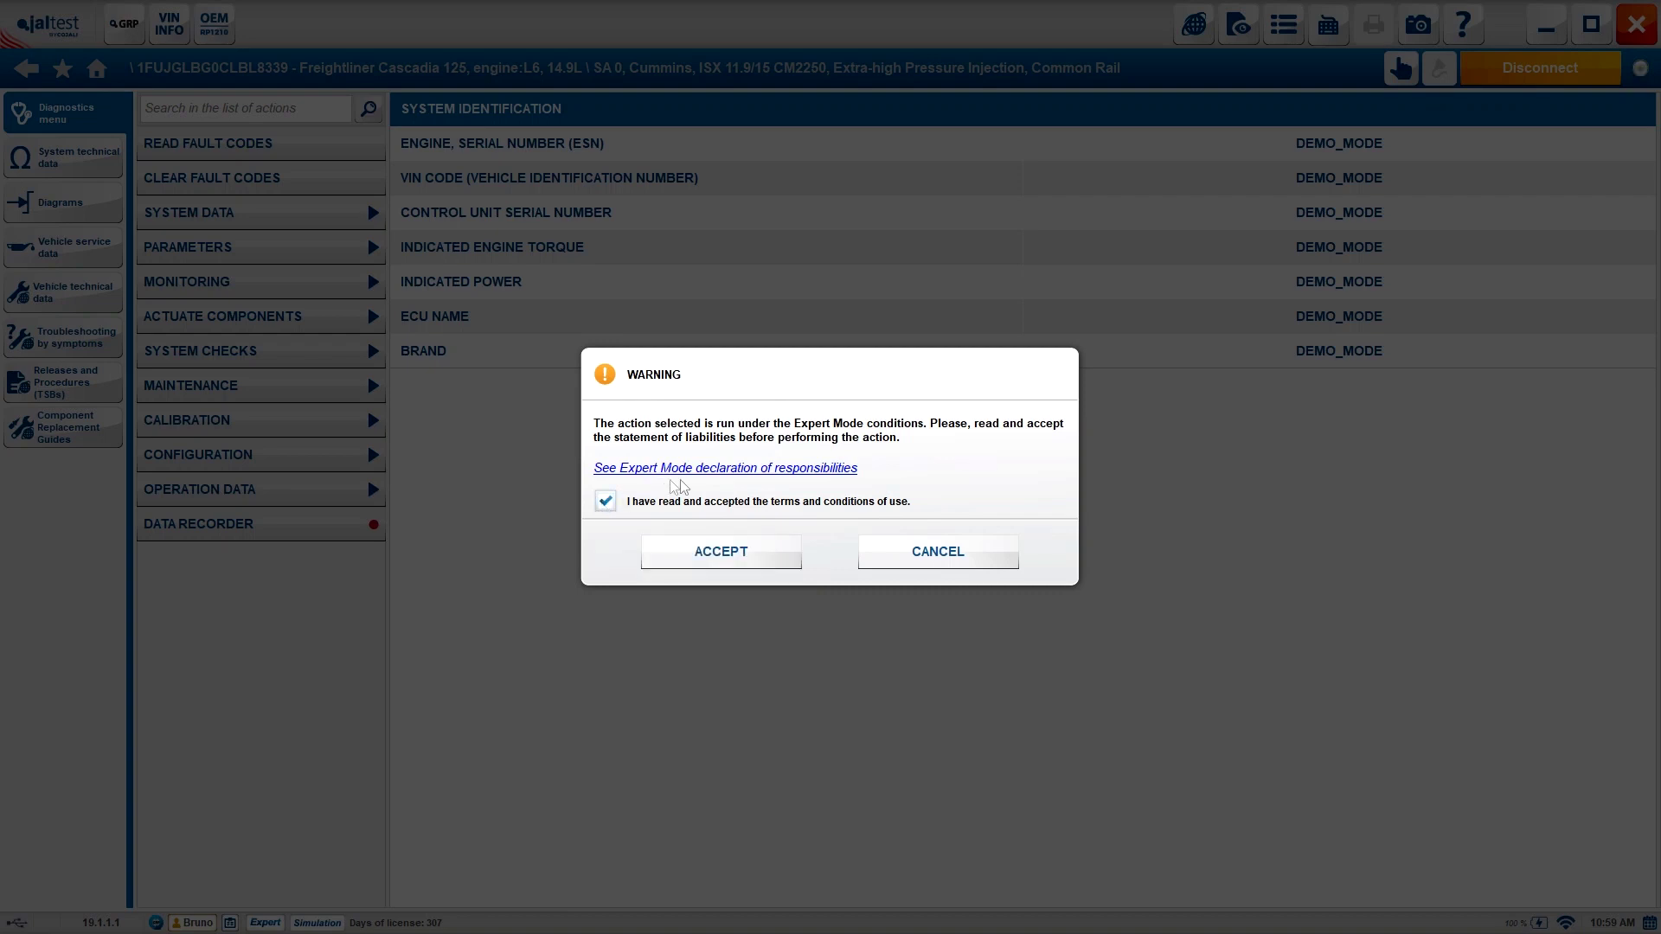
left_click(718, 555)
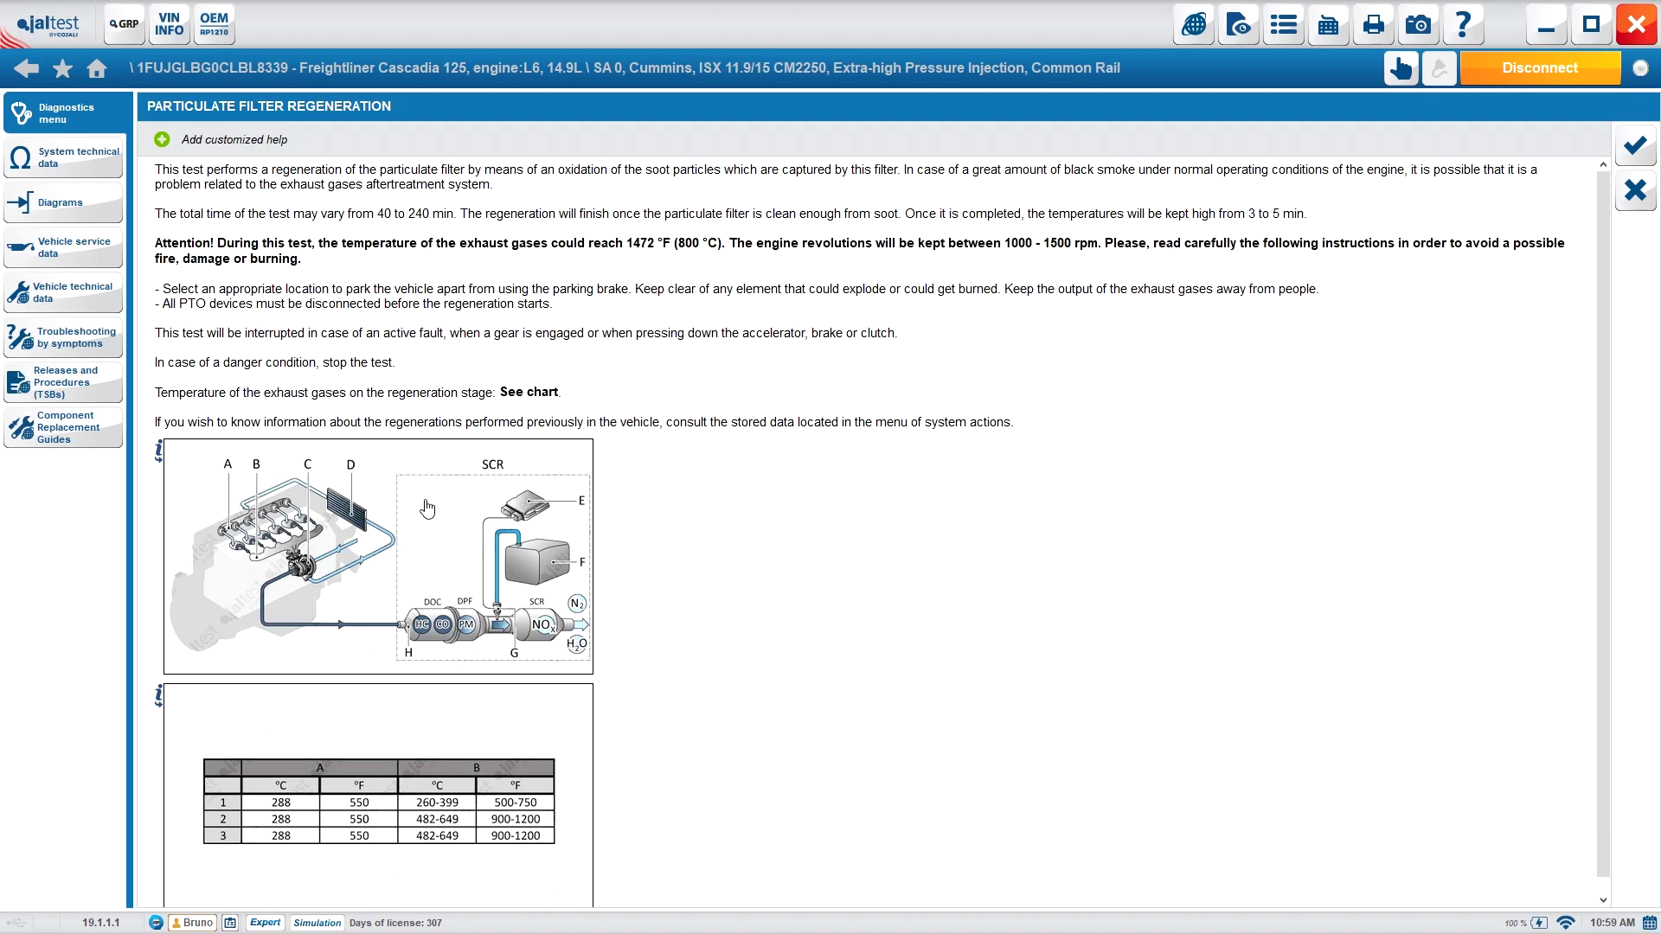
Step: Run the automatic regeneration to successful completion and decline displaying the saved graphs
left_click(1633, 147)
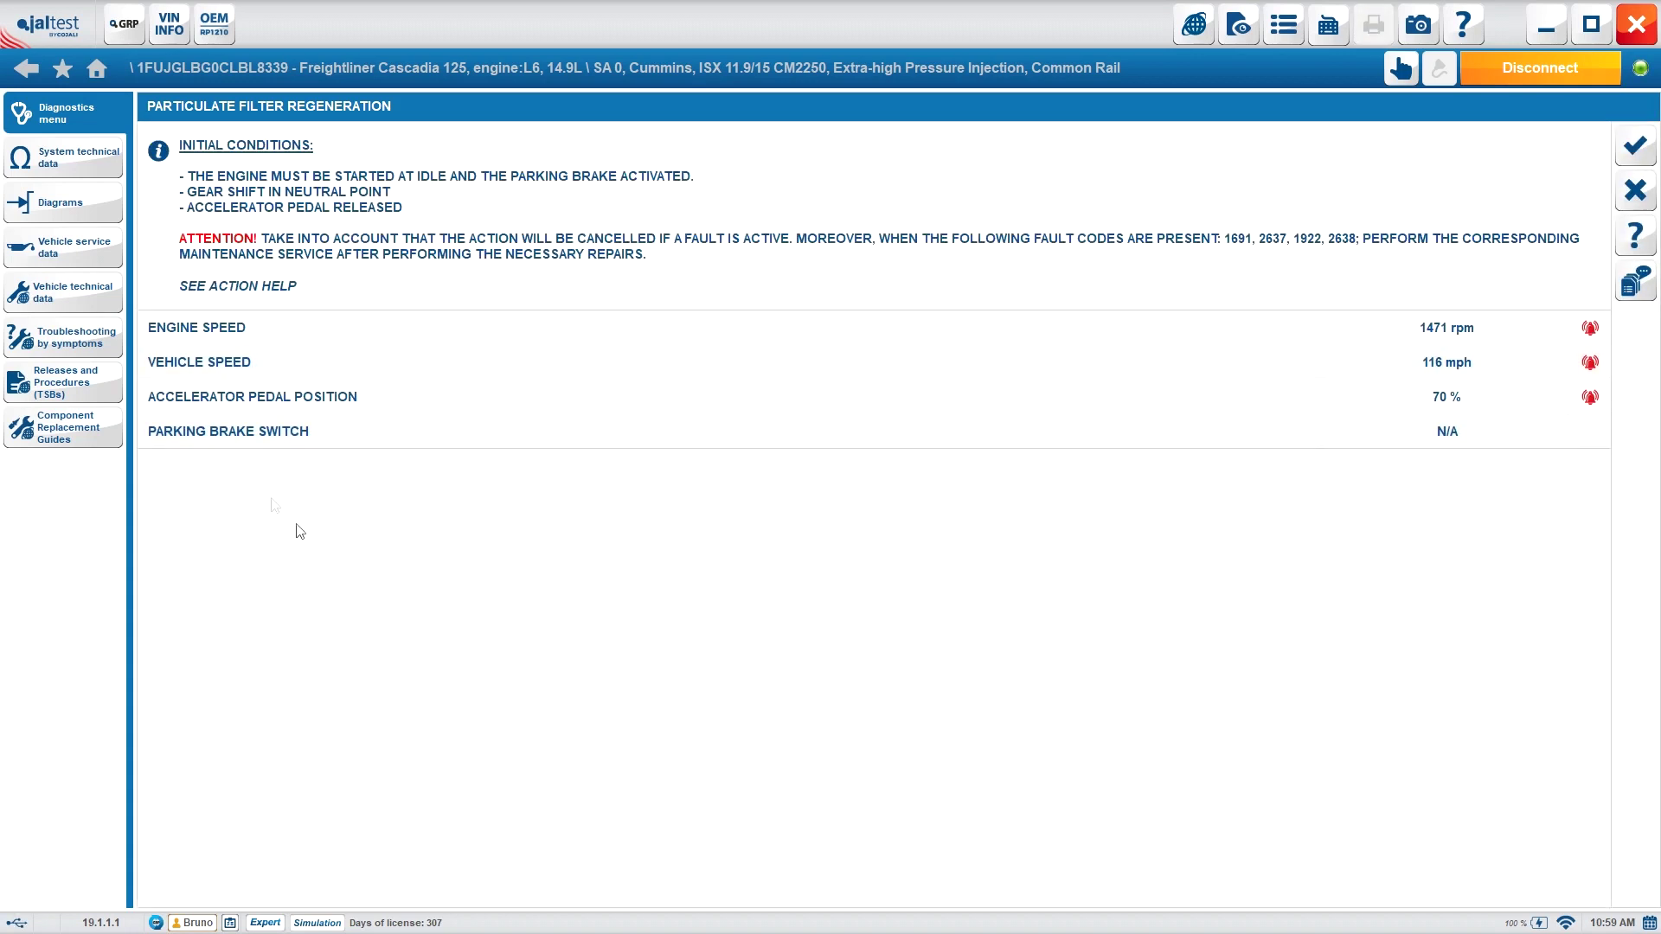
left_click(1632, 148)
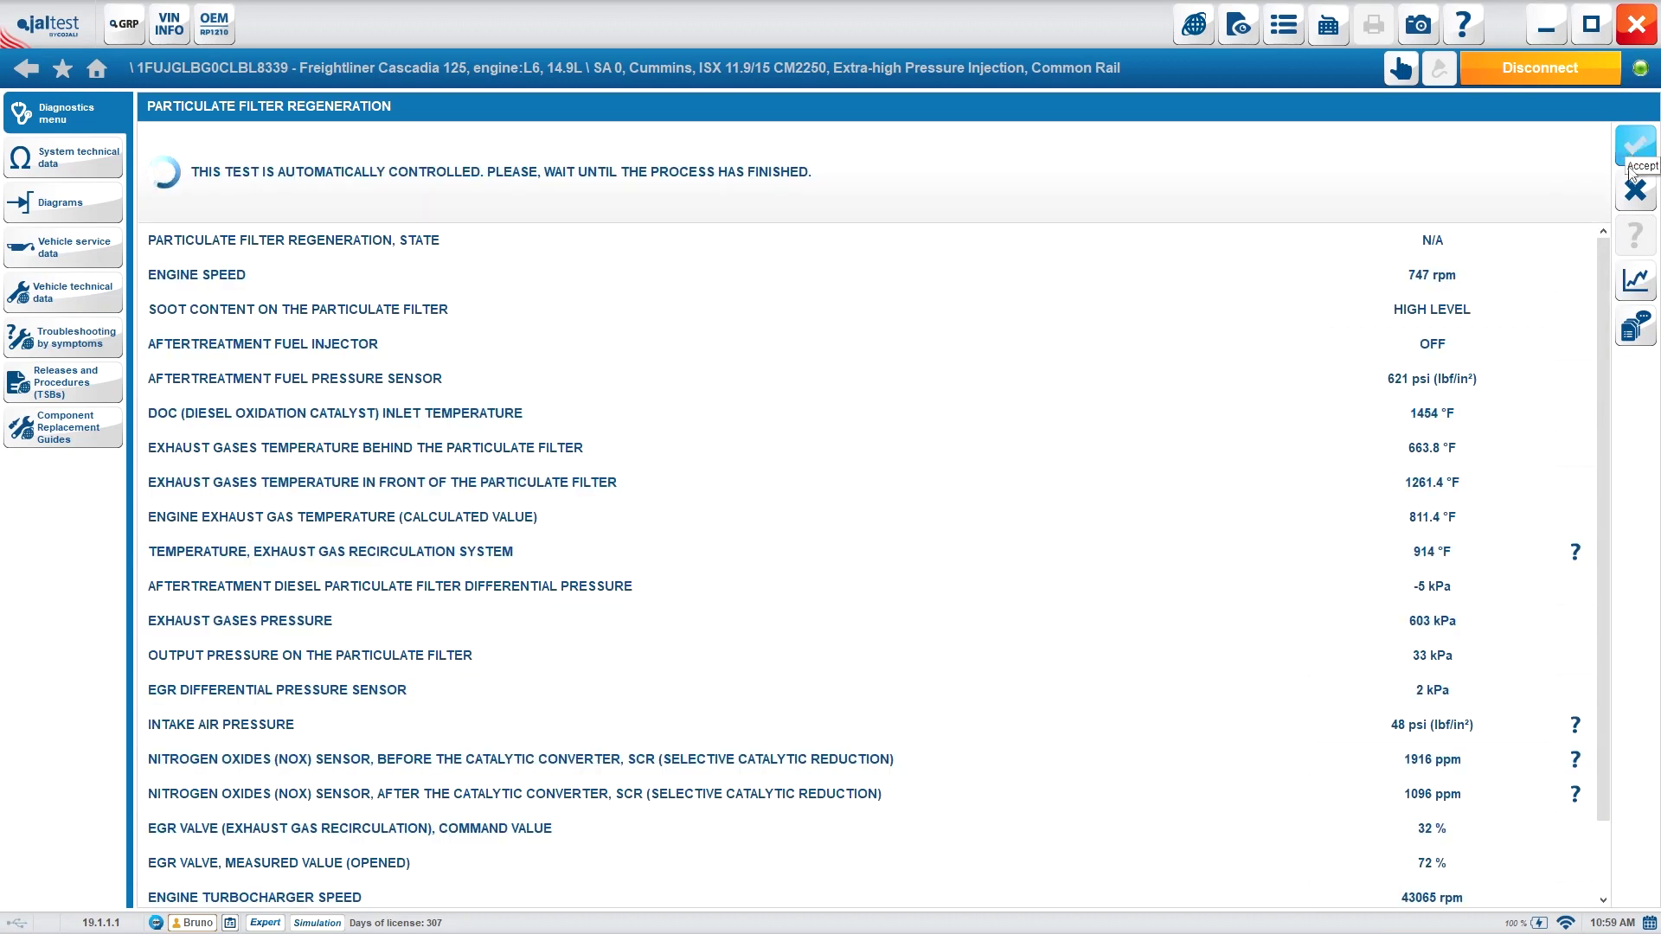
left_click(1632, 194)
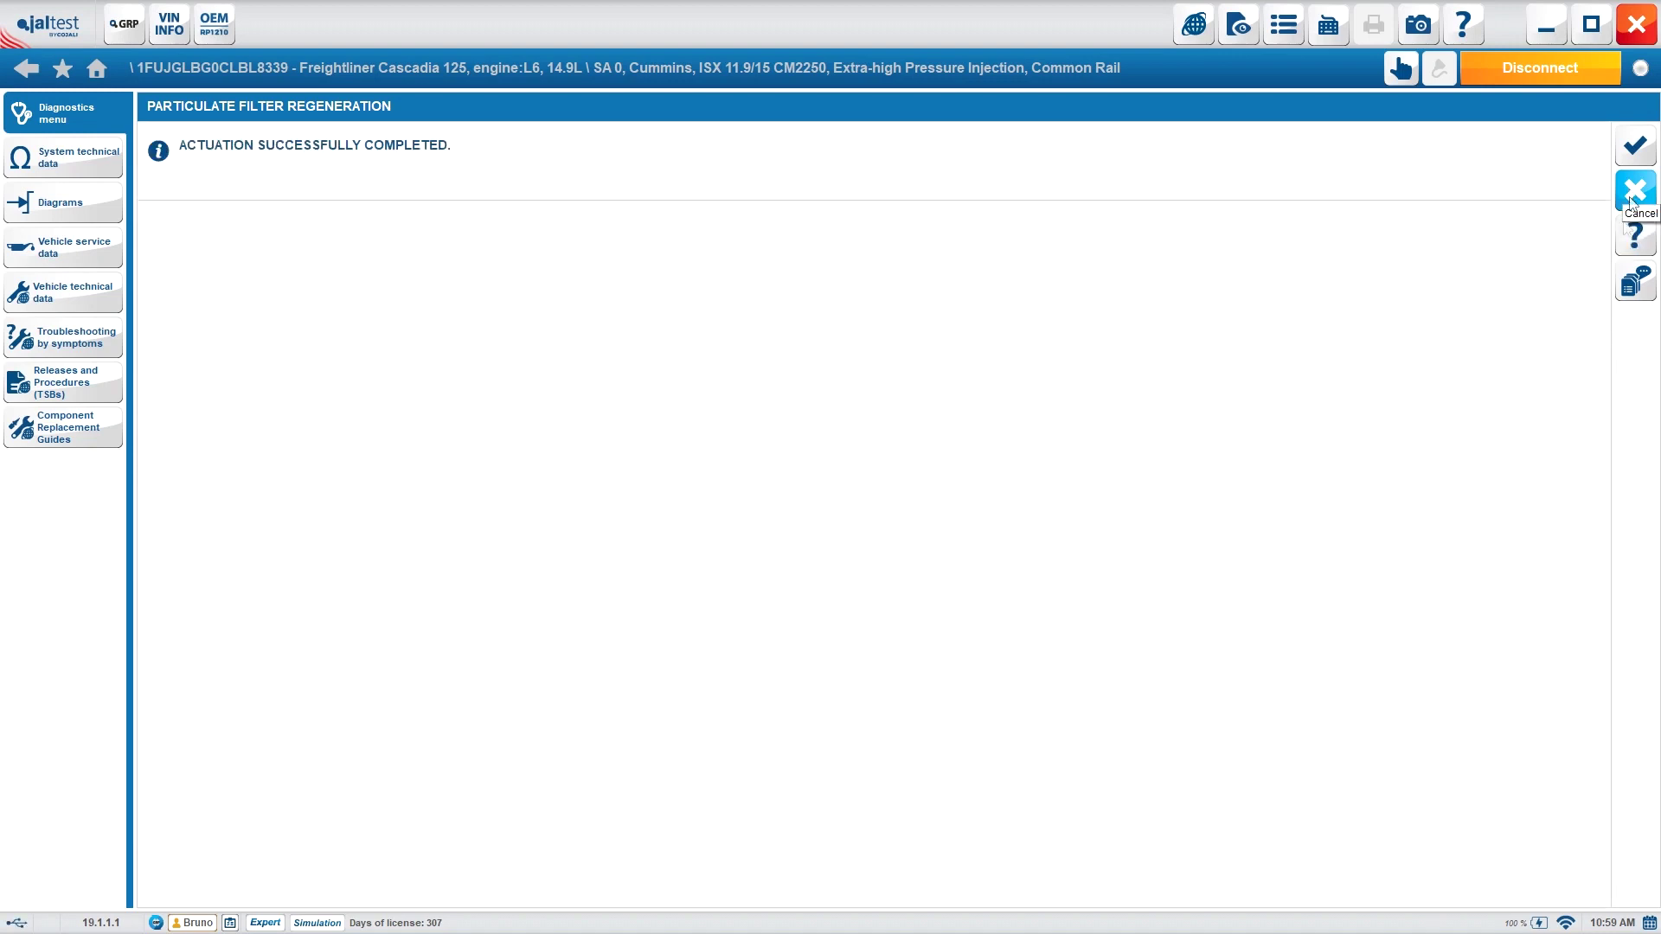
left_click(1640, 147)
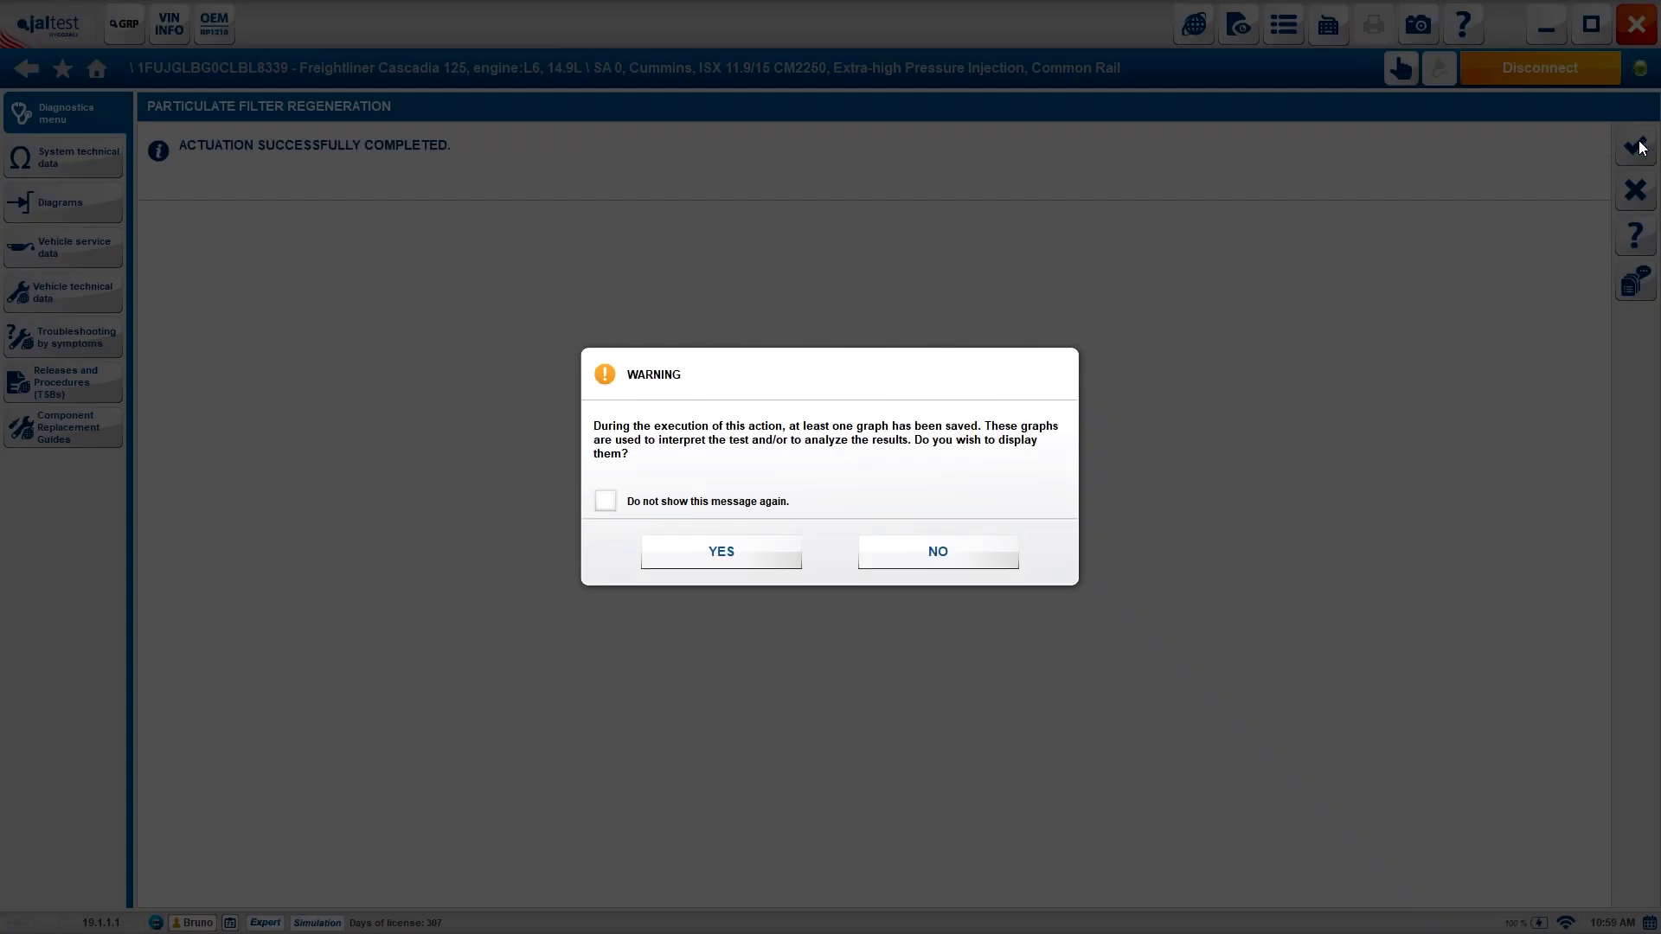
left_click(941, 558)
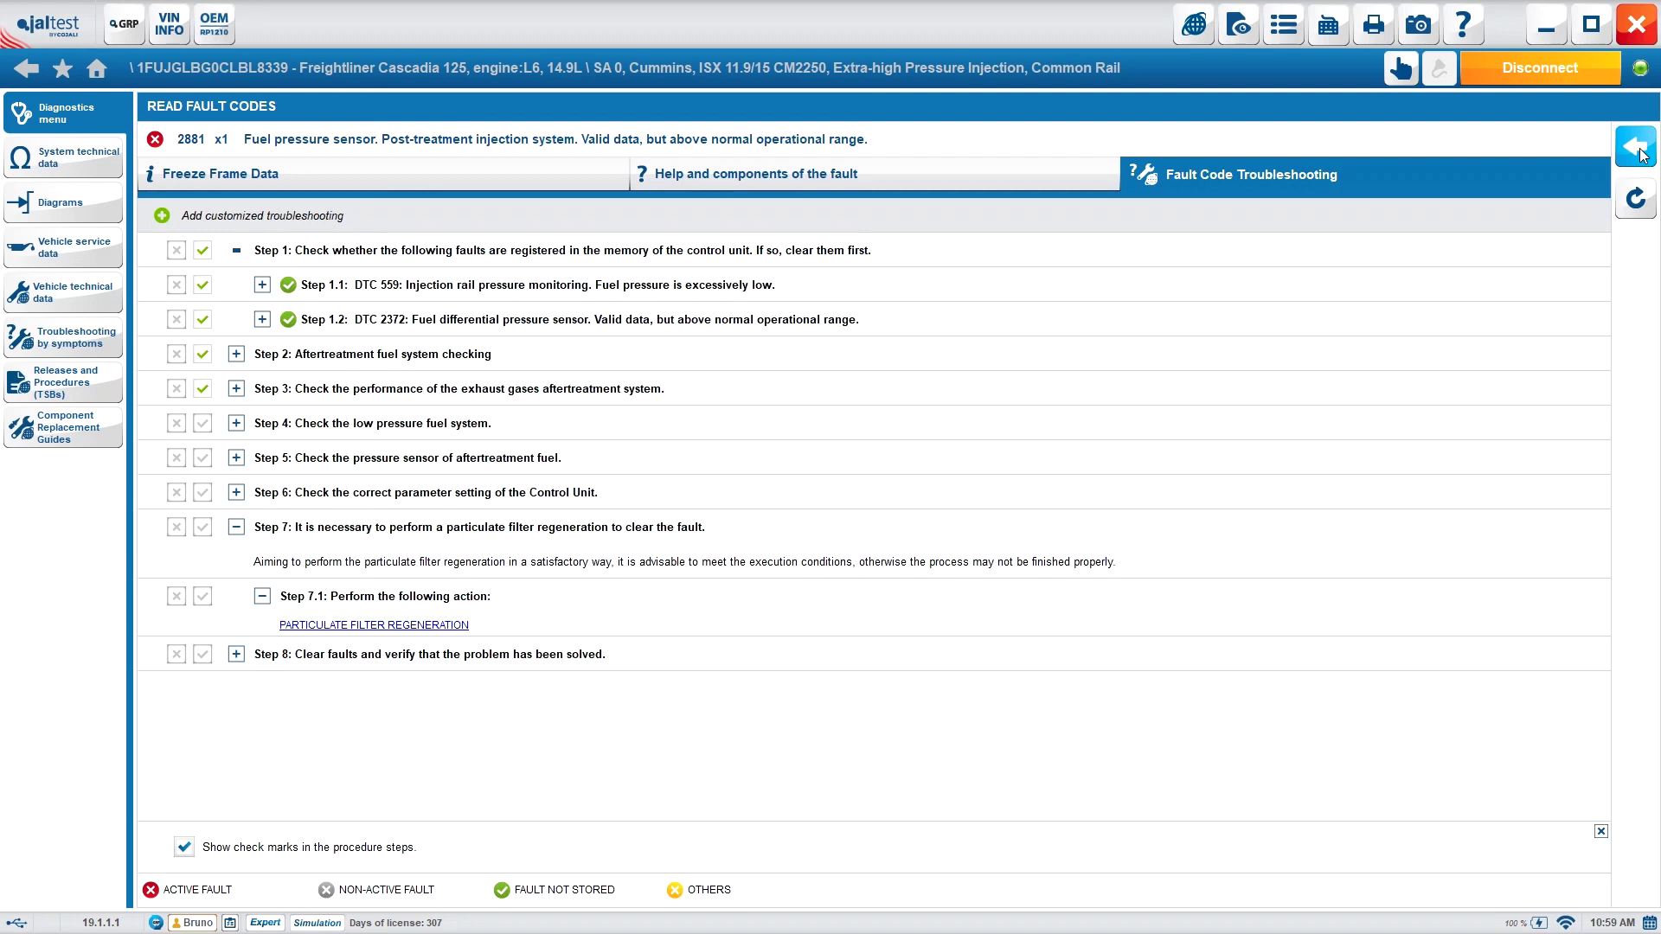
Step: Tick Step 7 as done and clear the repaired fault codes from Step 8
left_click(203, 528)
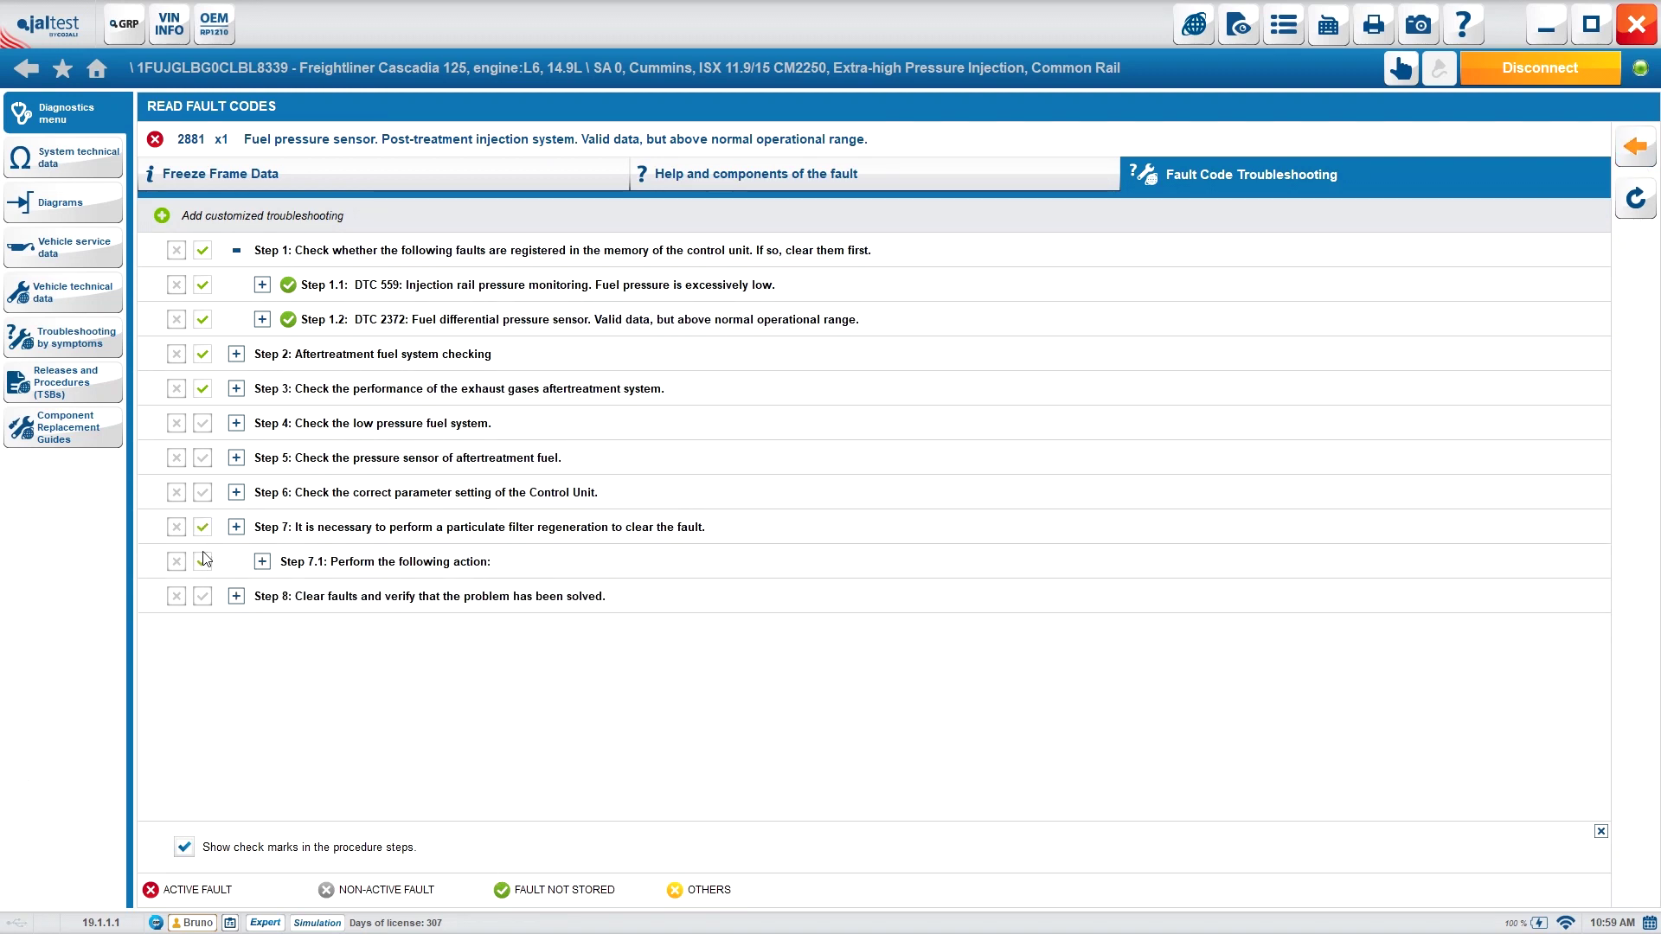
left_click(237, 597)
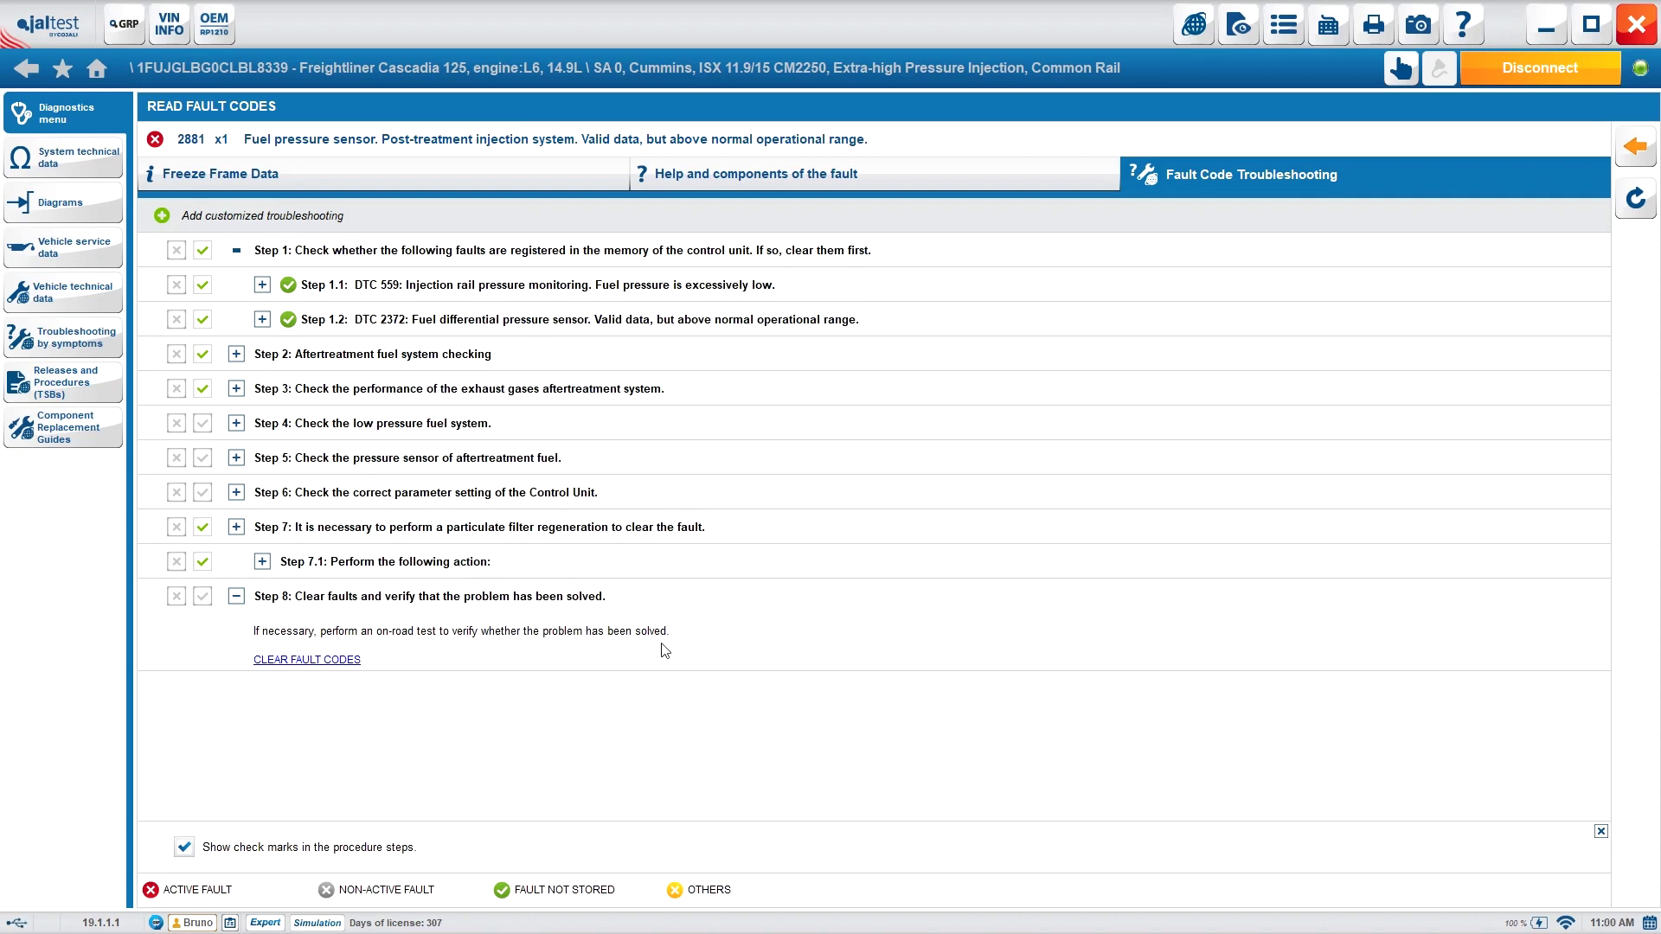
left_click(305, 662)
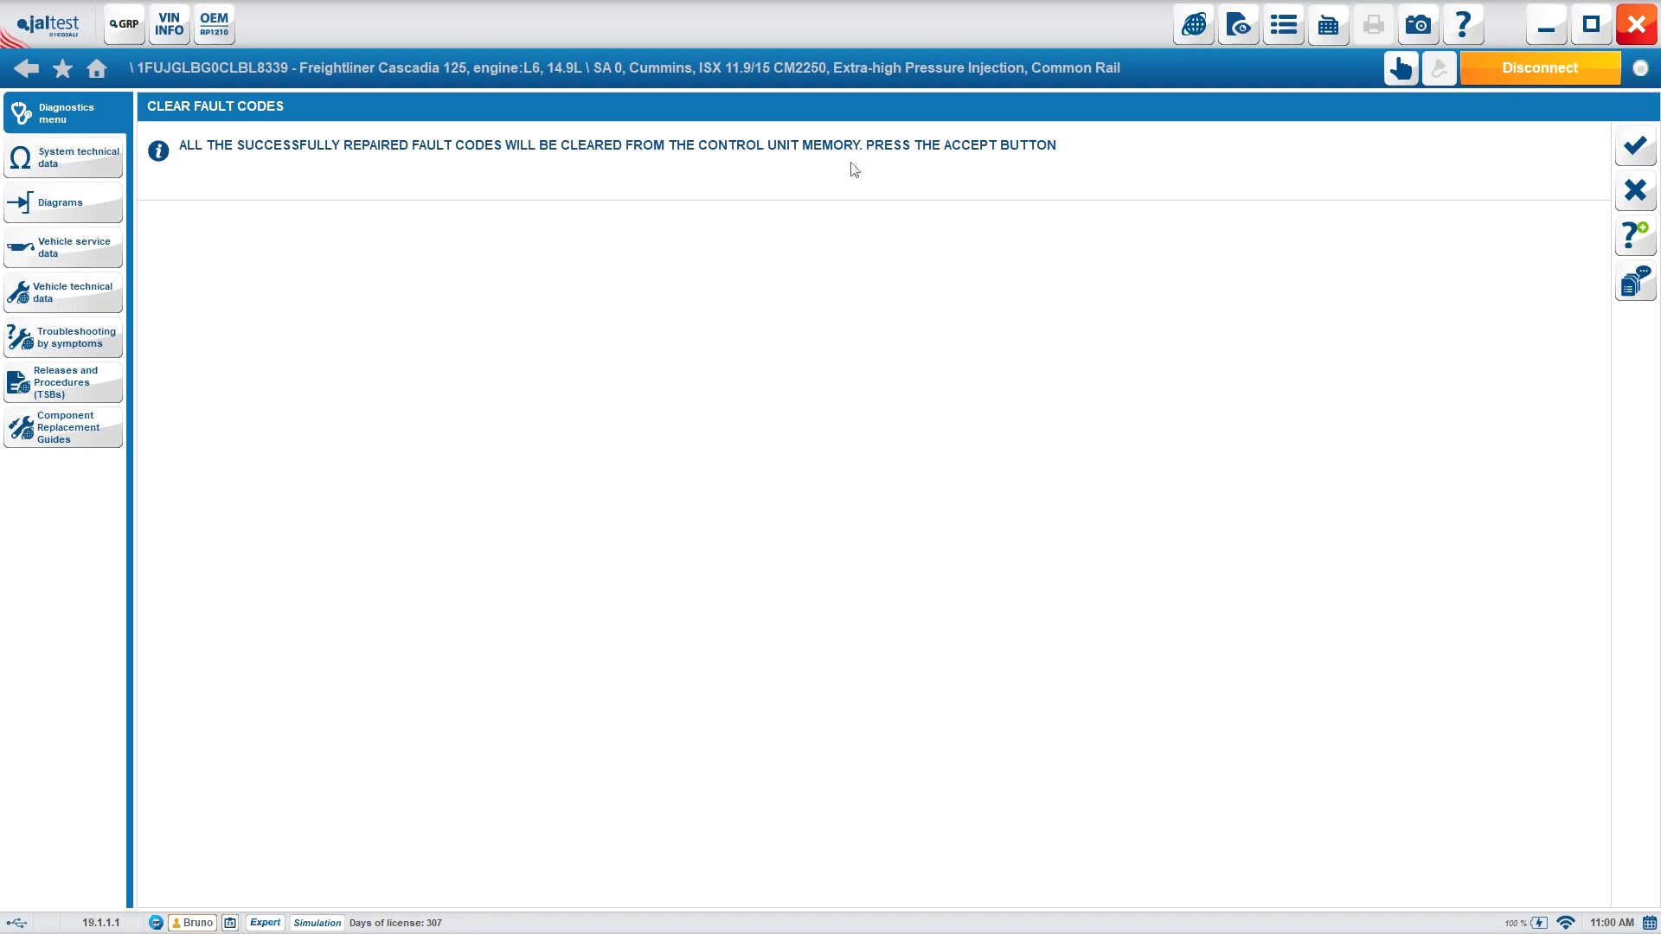
left_click(1626, 162)
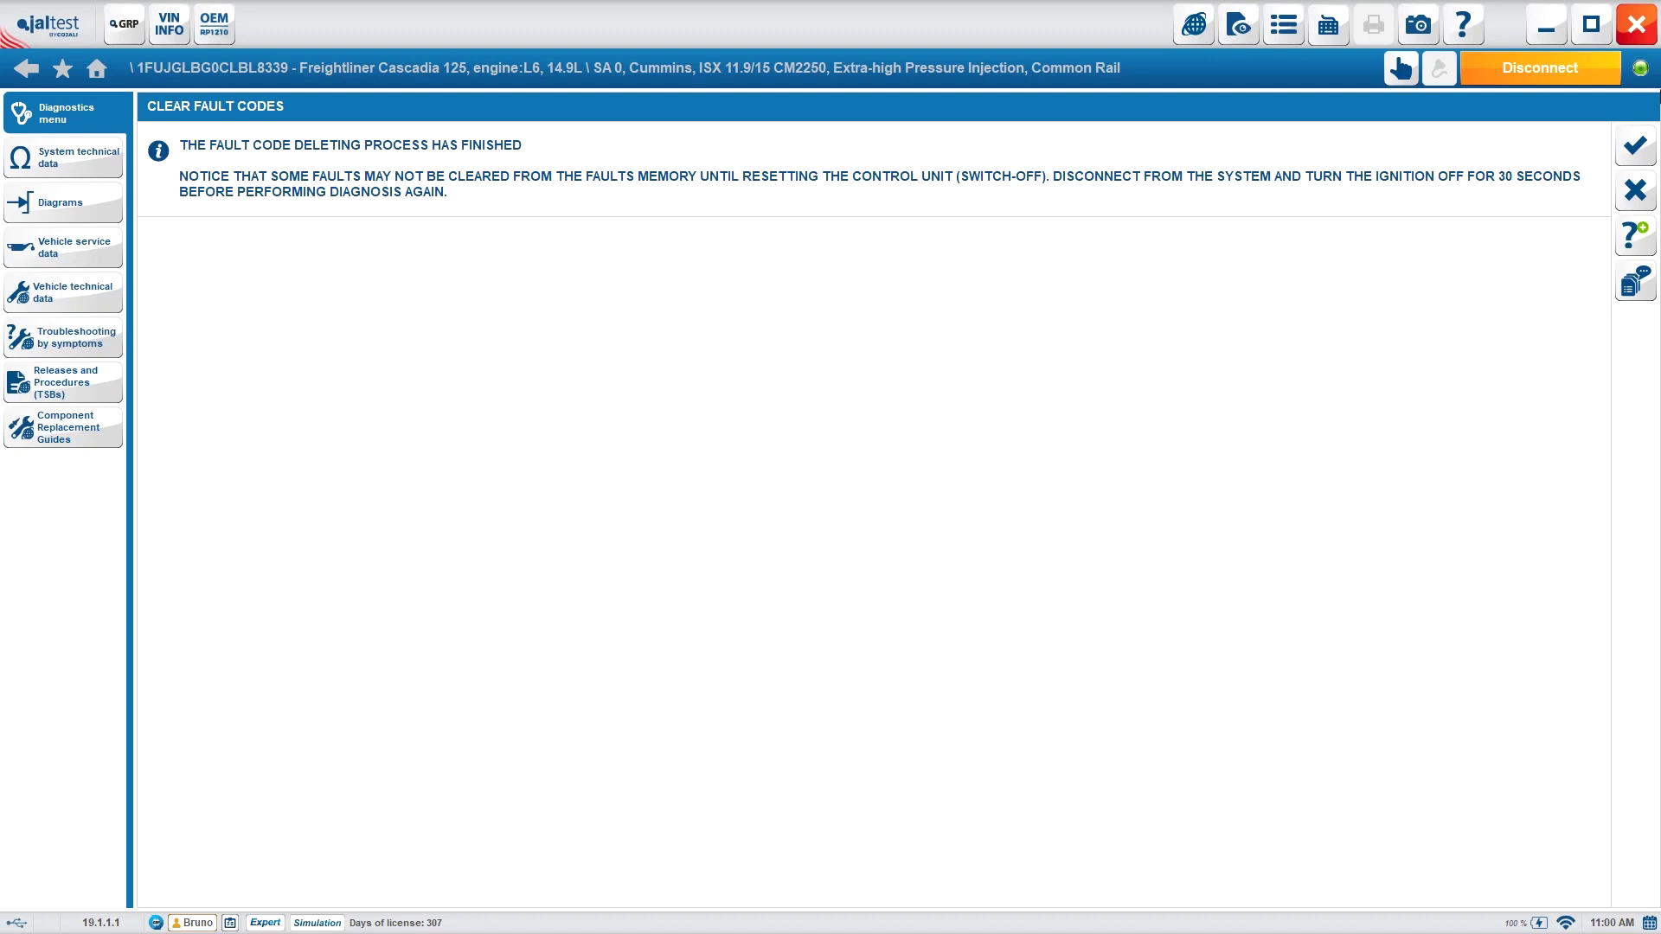
left_click(1634, 146)
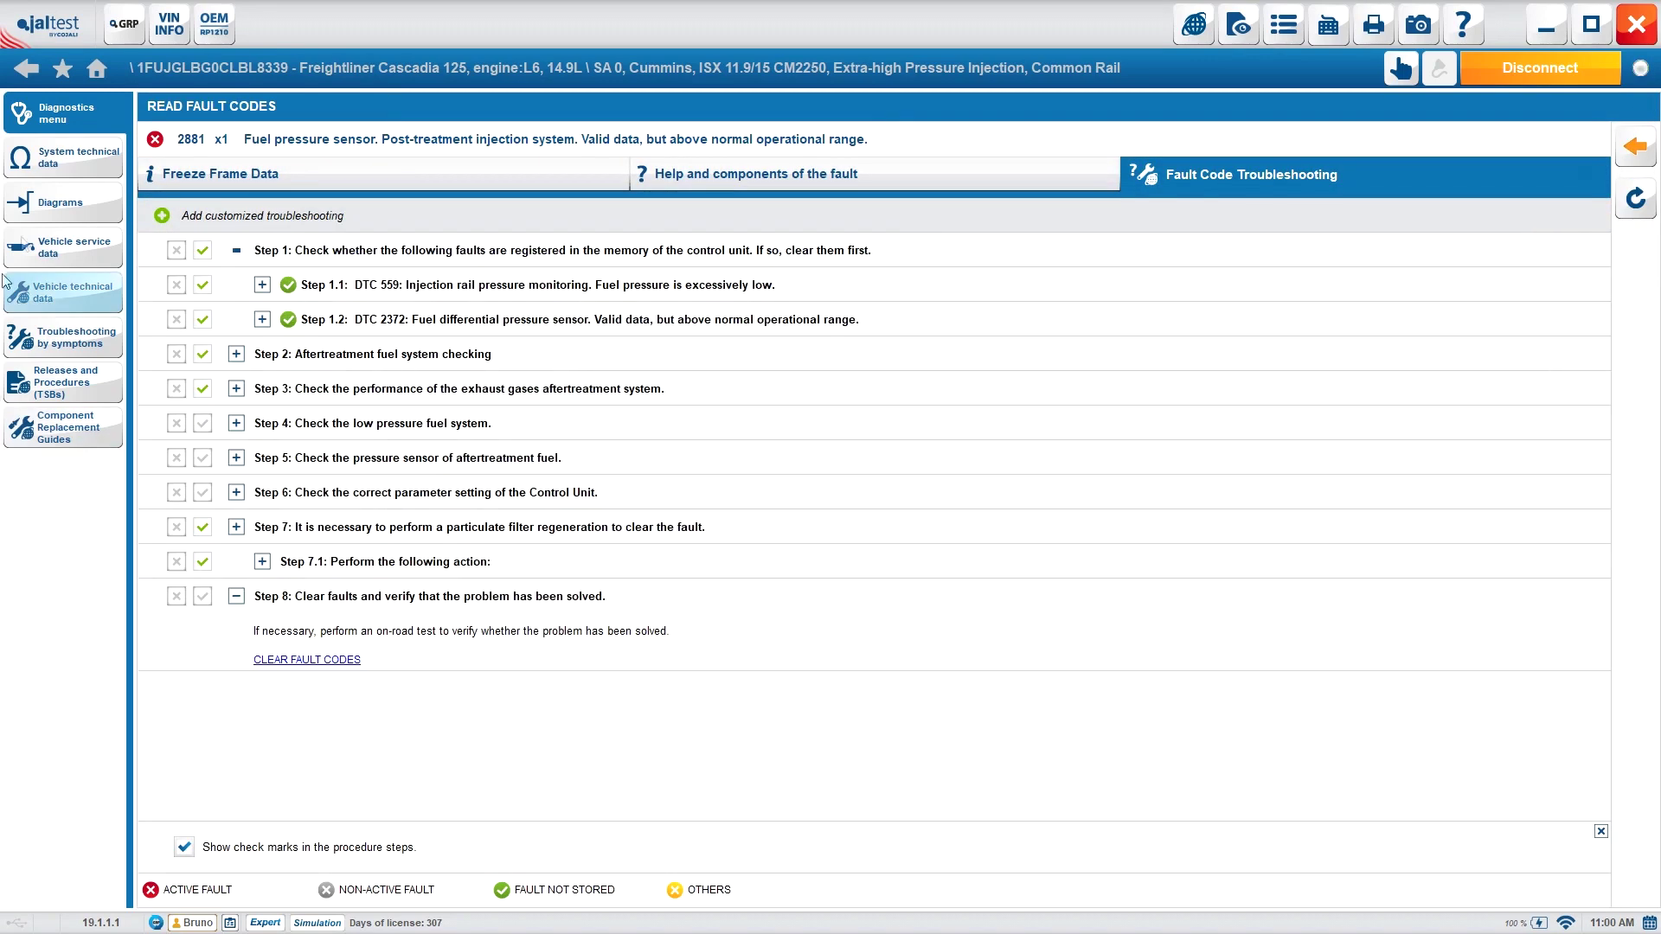
left_click(237, 596)
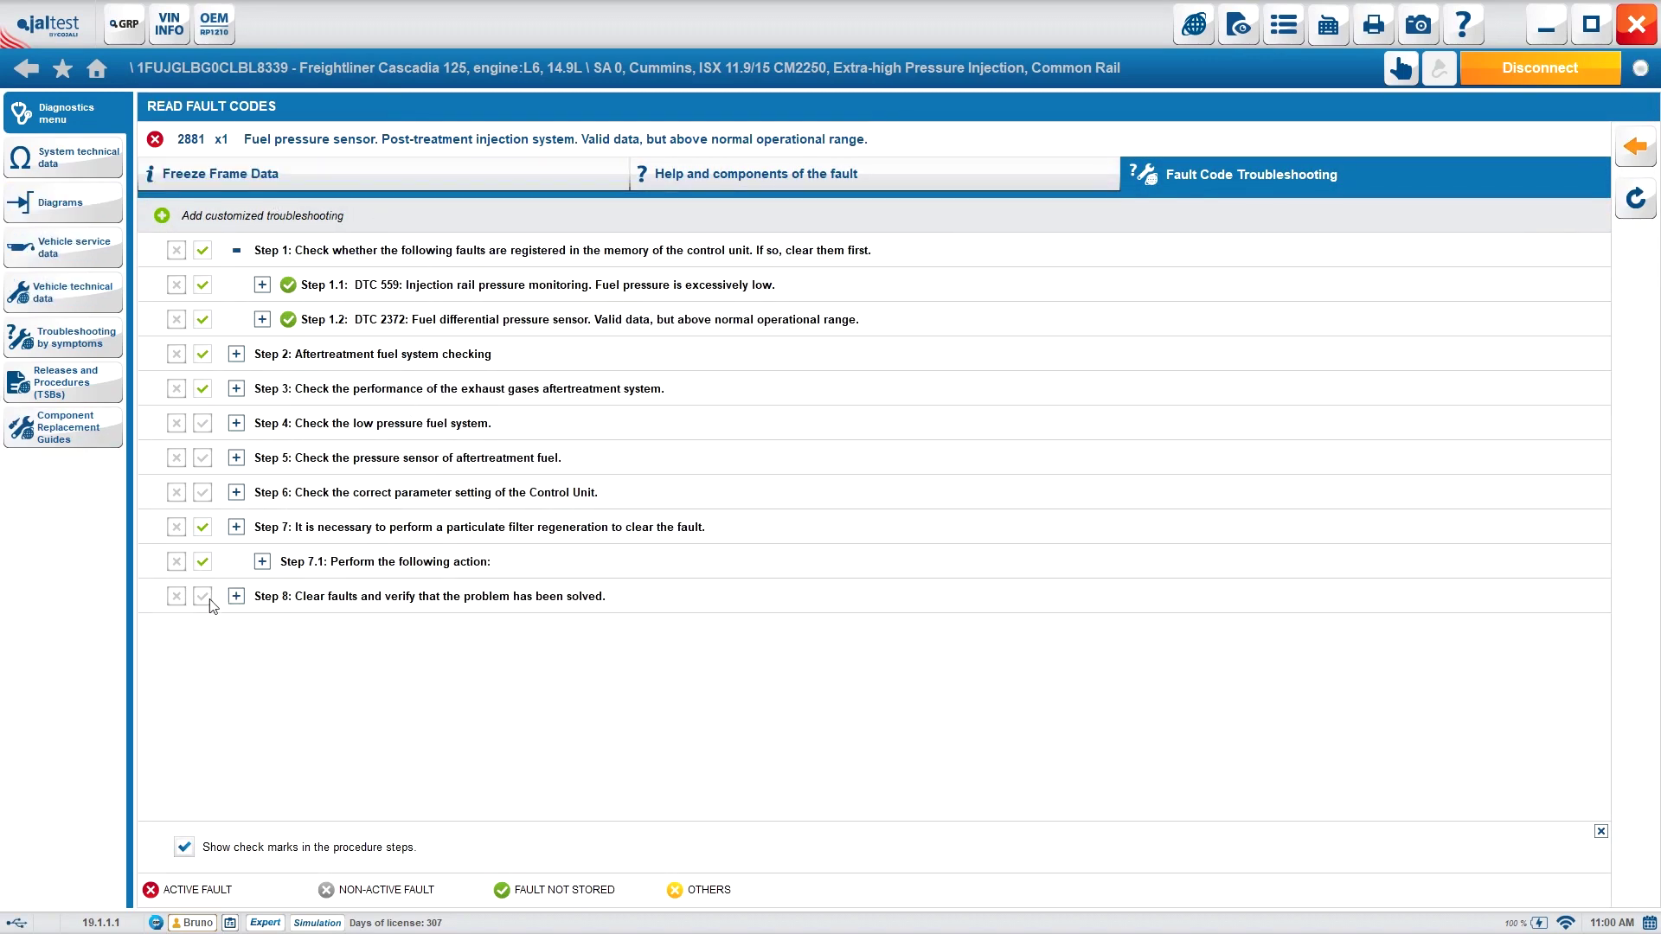
Step: Tick Step 8 as done and return to the diagnostics actions list
left_click(203, 596)
left_click(1627, 148)
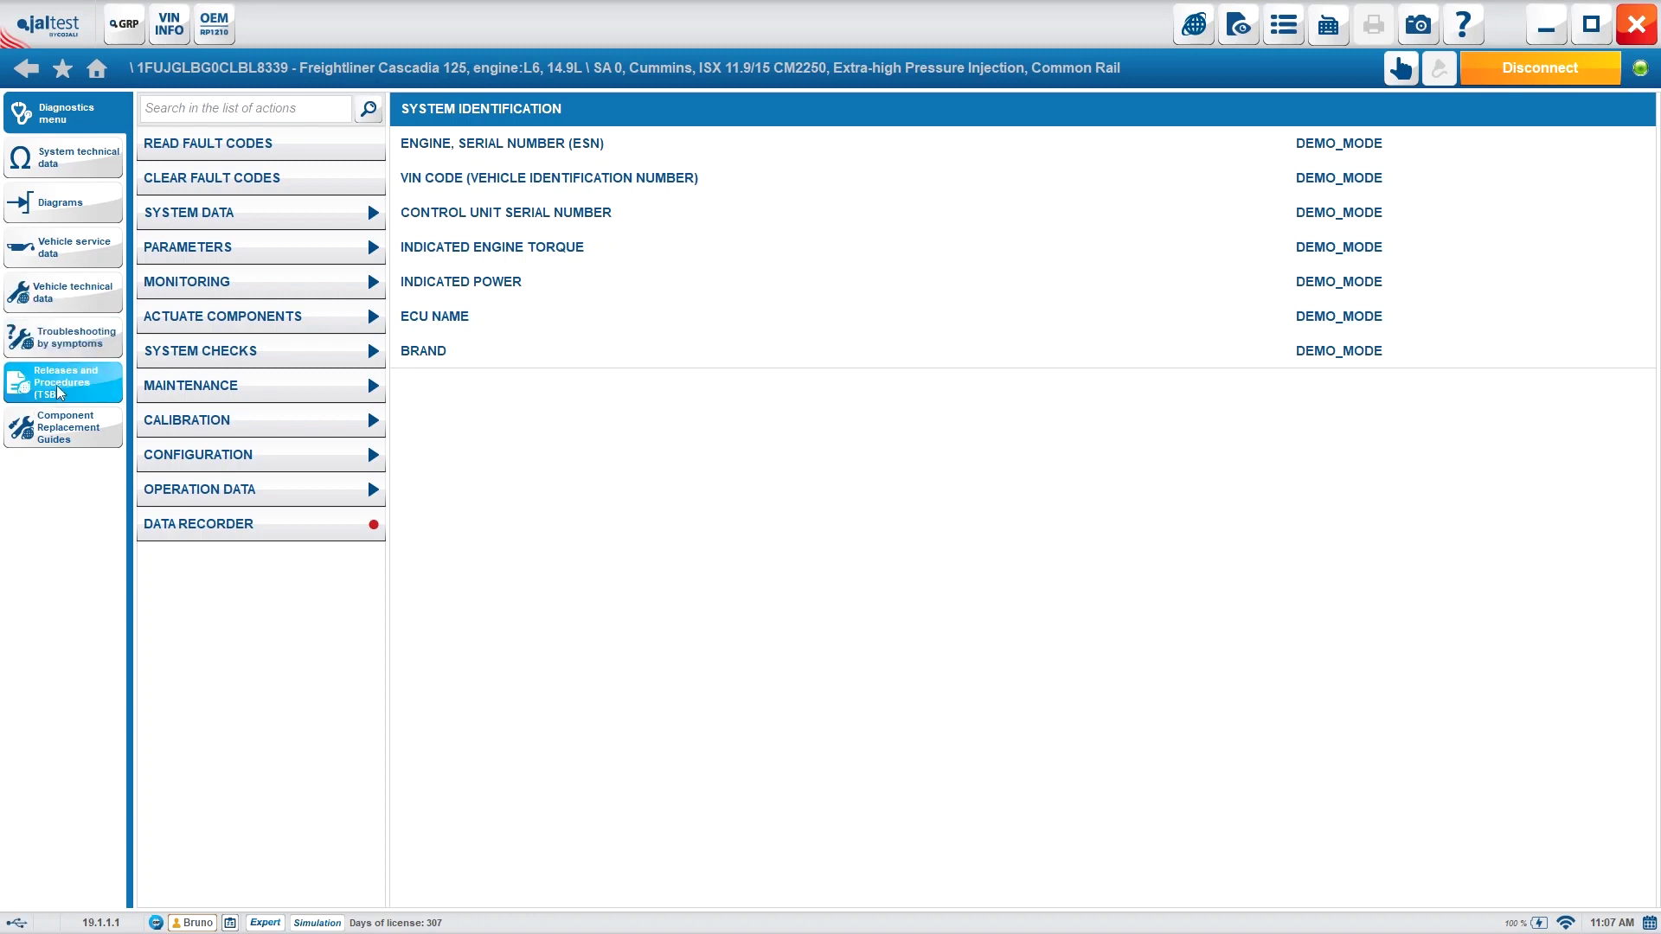
Step: Open Vehicle technical data for engine type 330 (ISX12) EPA10
left_click(64, 299)
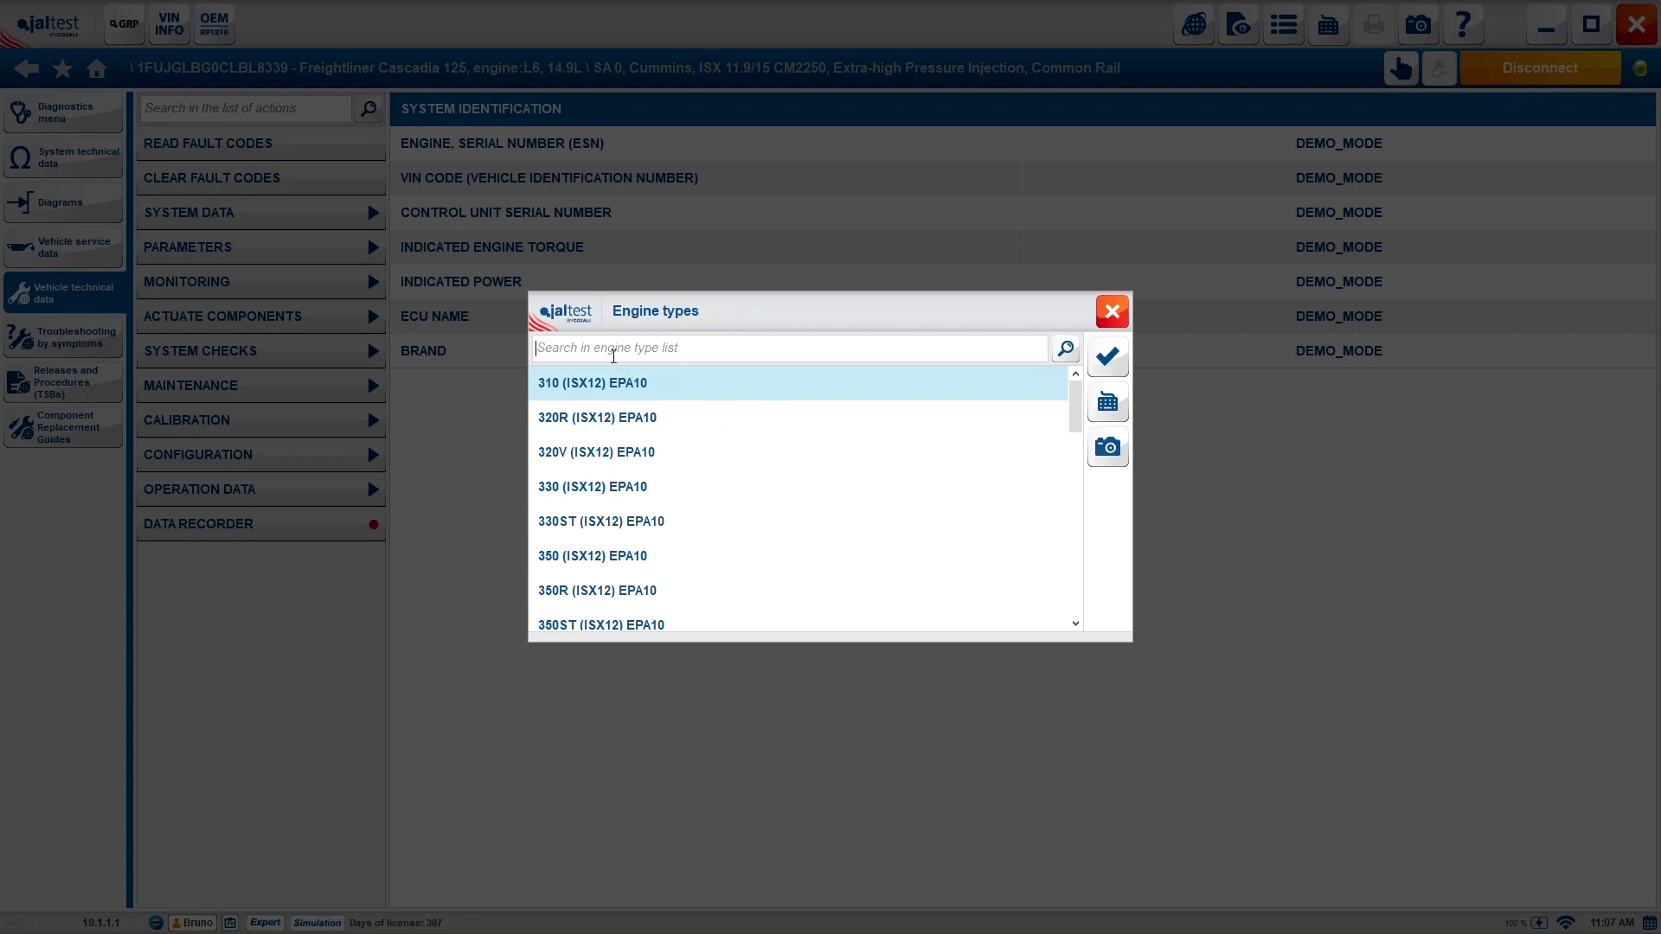
left_click(626, 490)
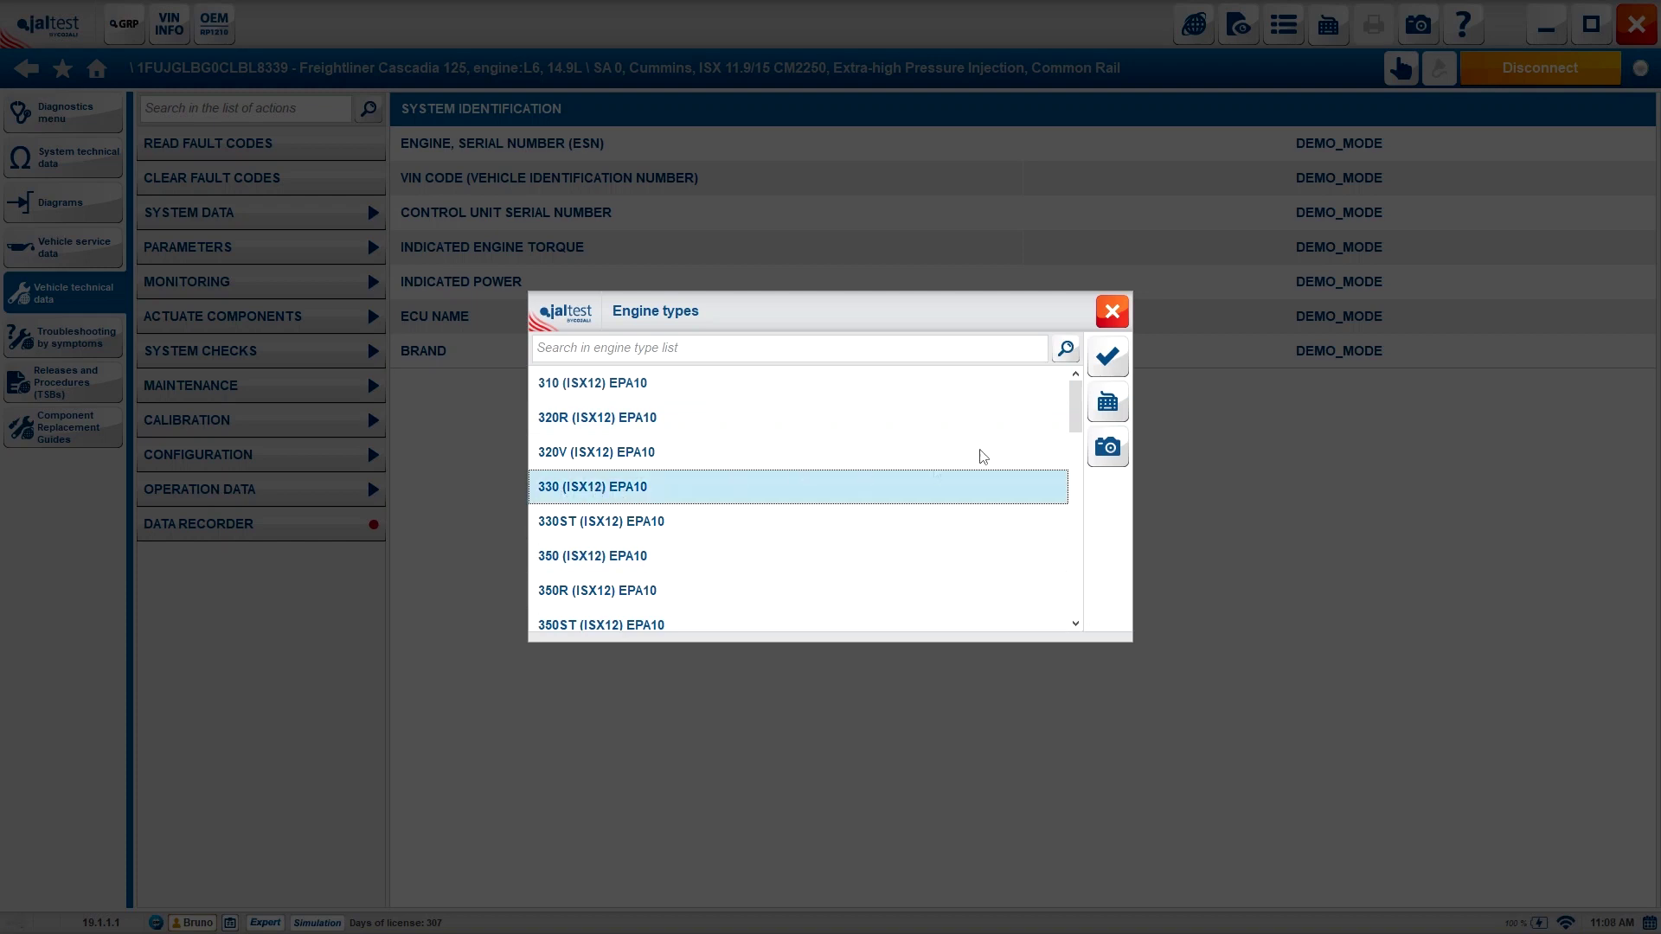
left_click(1110, 357)
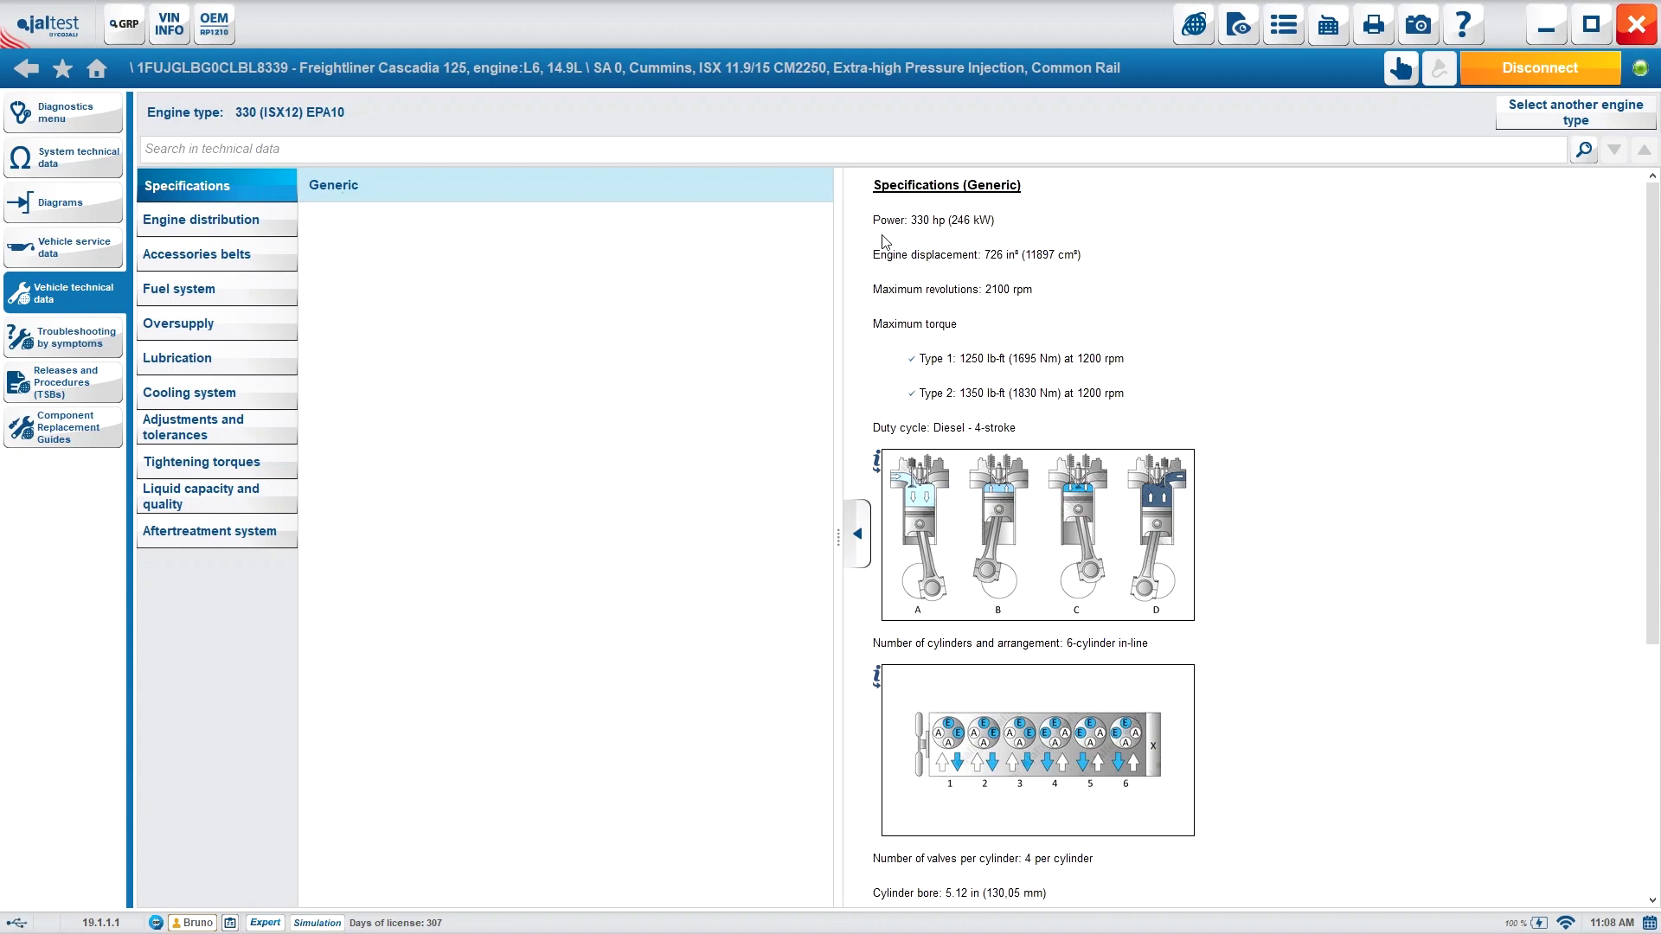
Step: Scroll through the engine specifications and inspect the enlarged cylinder bore diagram
scroll(1047, 313, "down", 1)
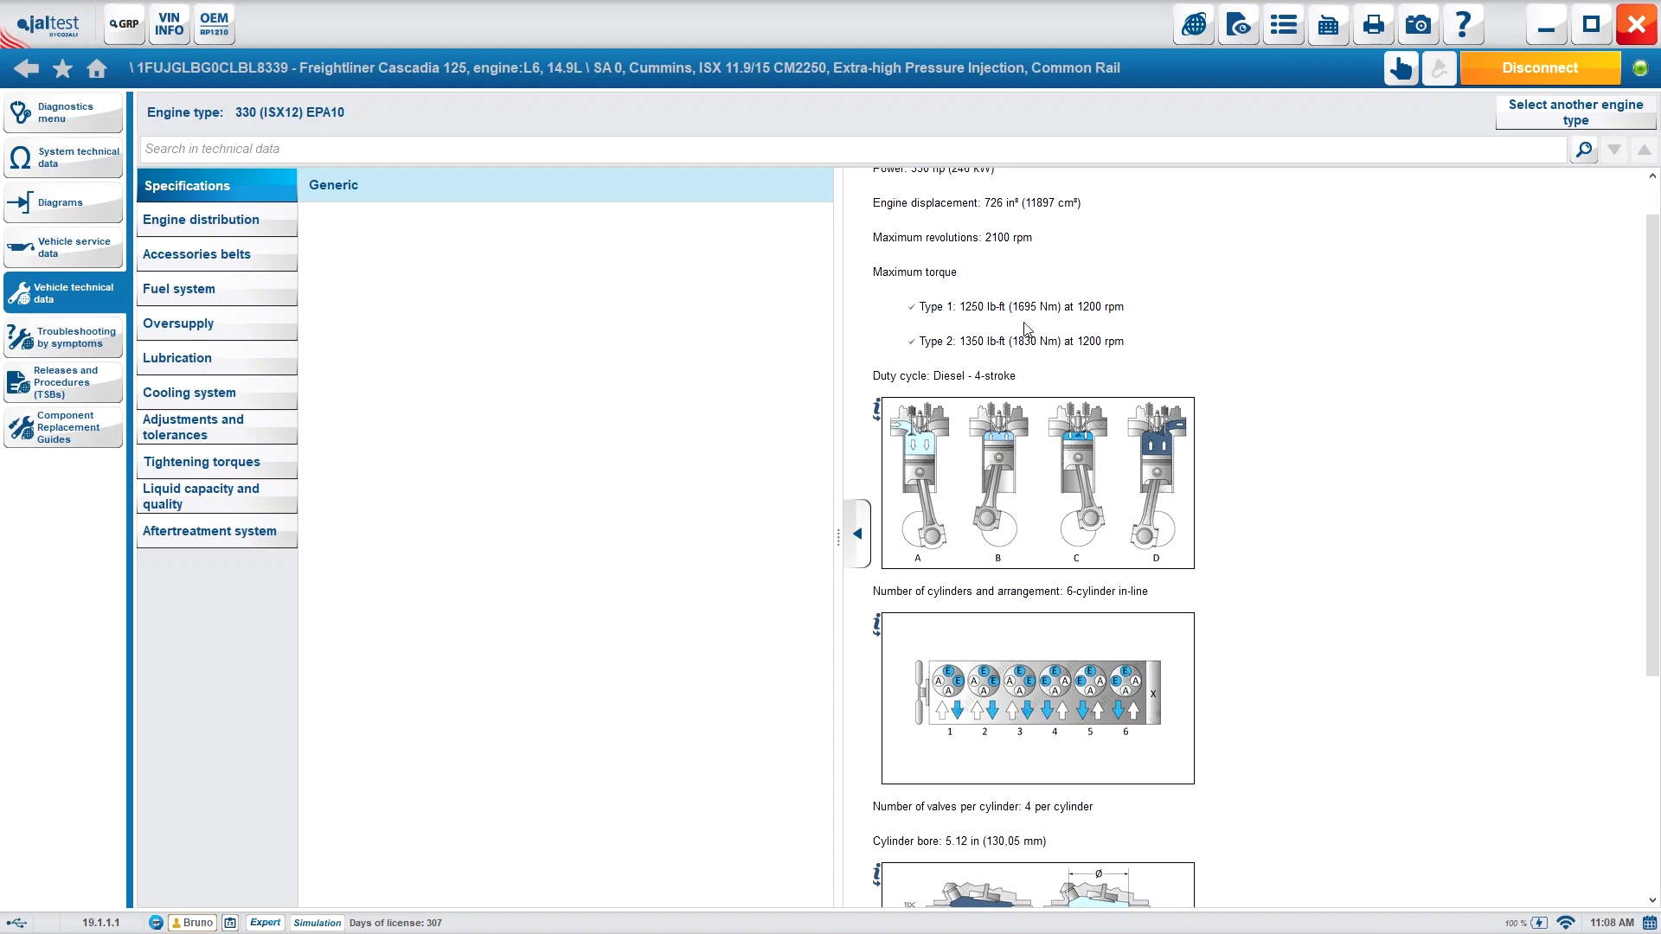
scroll(1036, 327, "down", 6)
scroll(1165, 453, "up", 10)
scroll(1165, 453, "down", 10)
scroll(1165, 454, "down", 1)
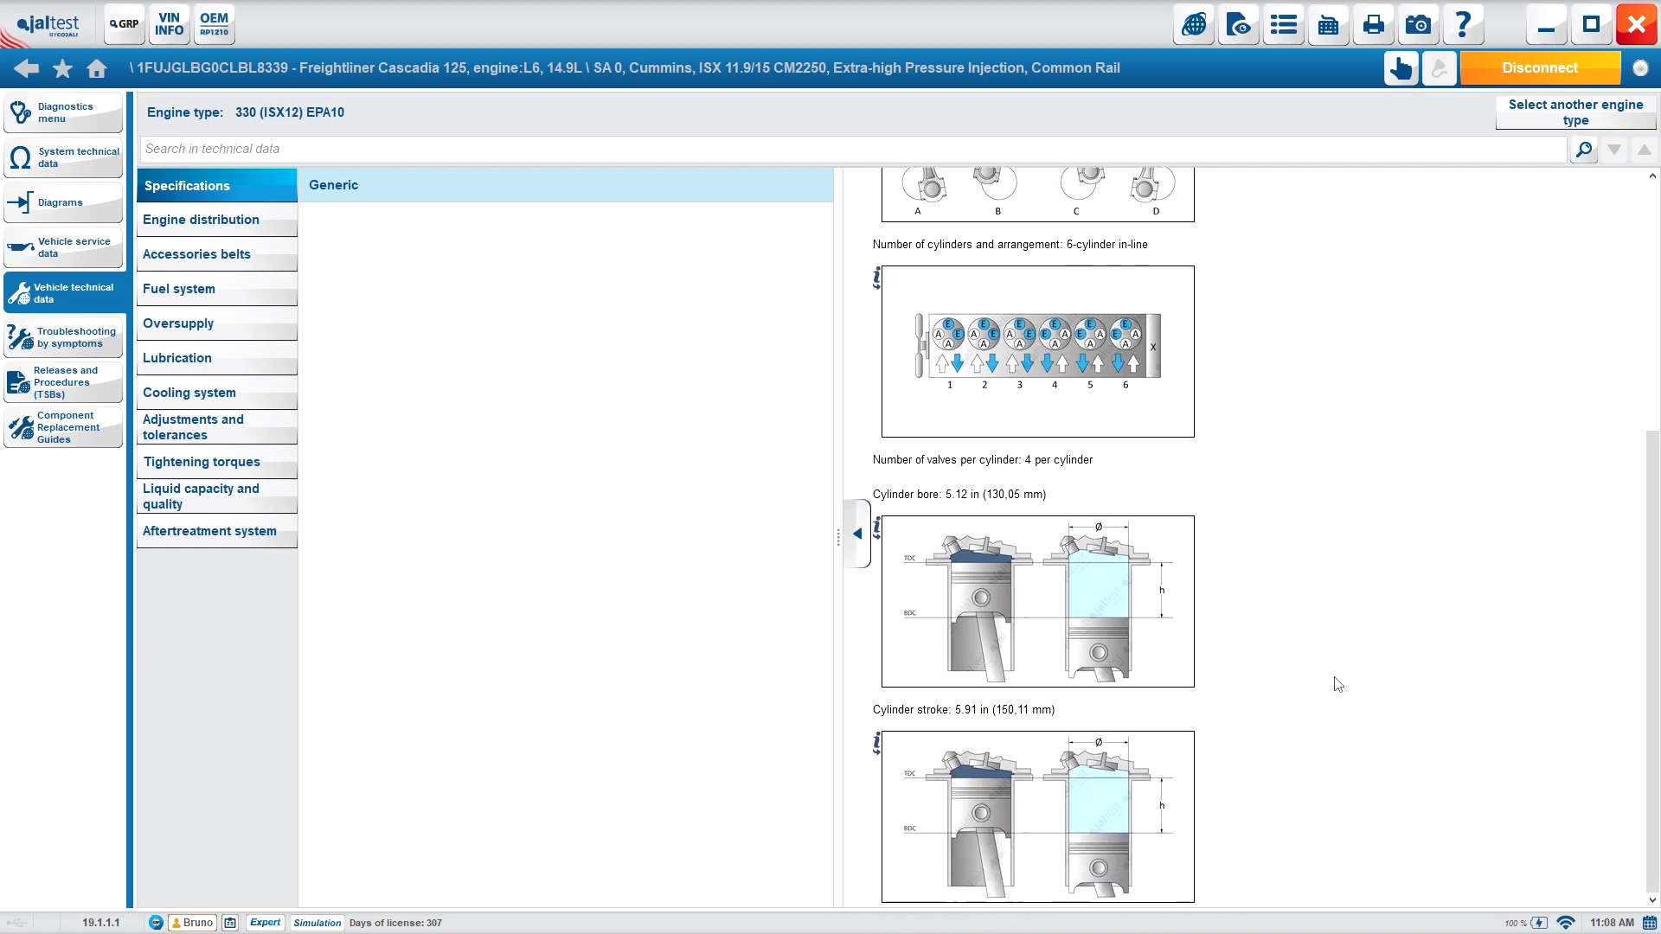
left_click(1105, 608)
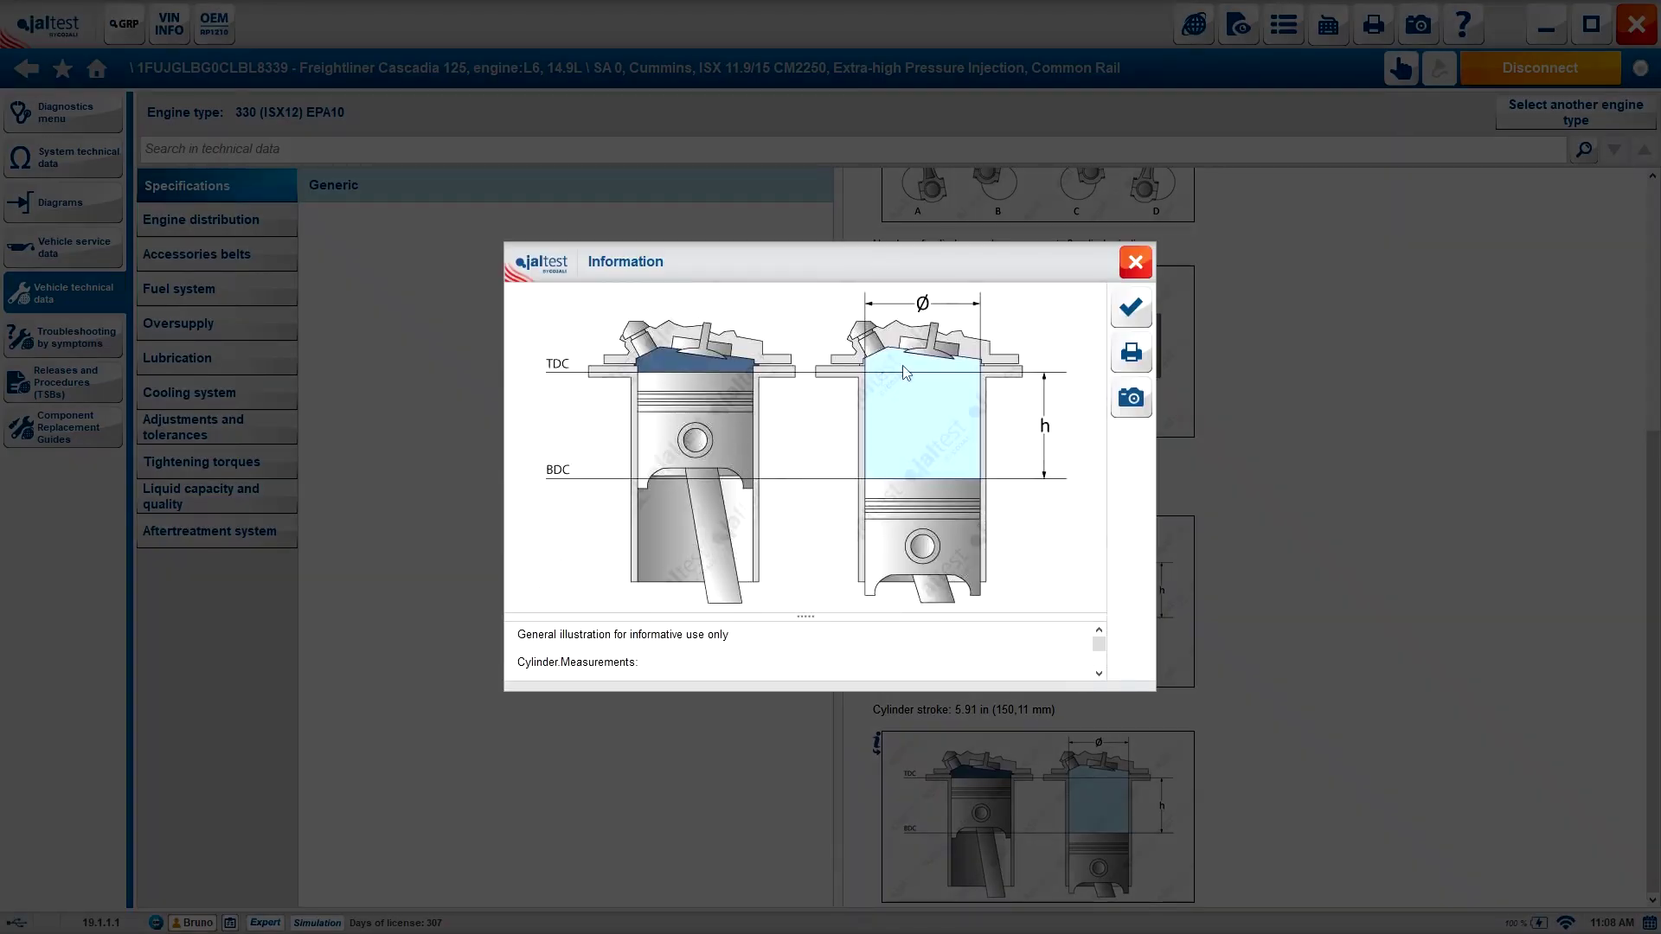
left_click(1133, 309)
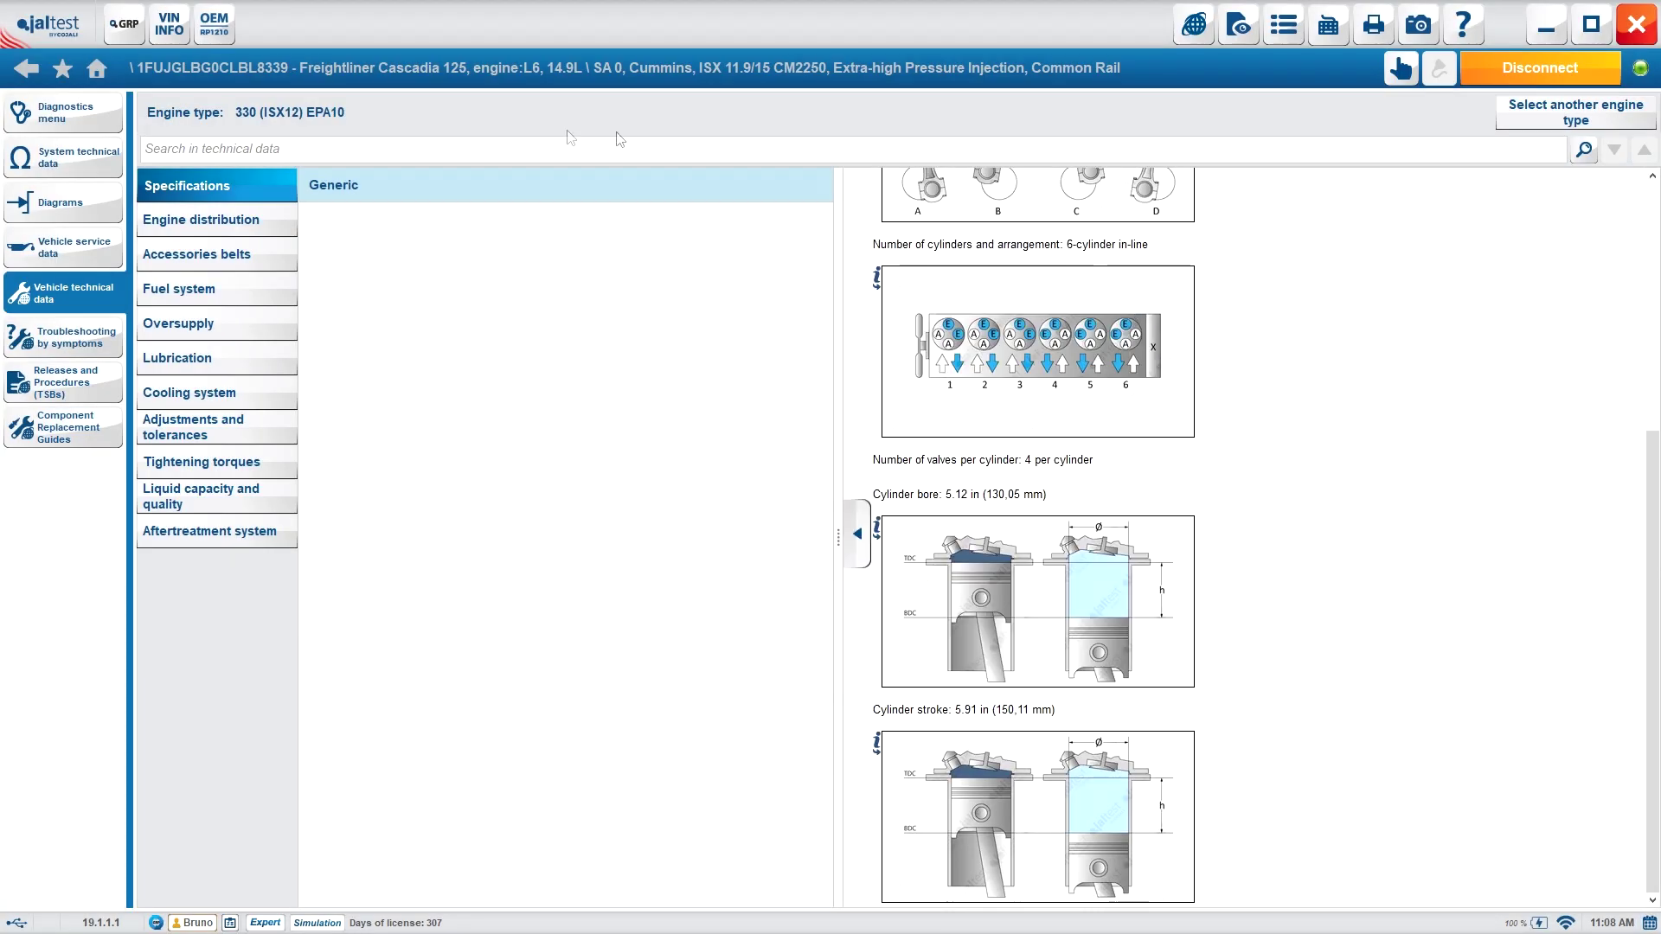
Step: Review Engine distribution data with its phasing gear and Option A diagrams
left_click(252, 219)
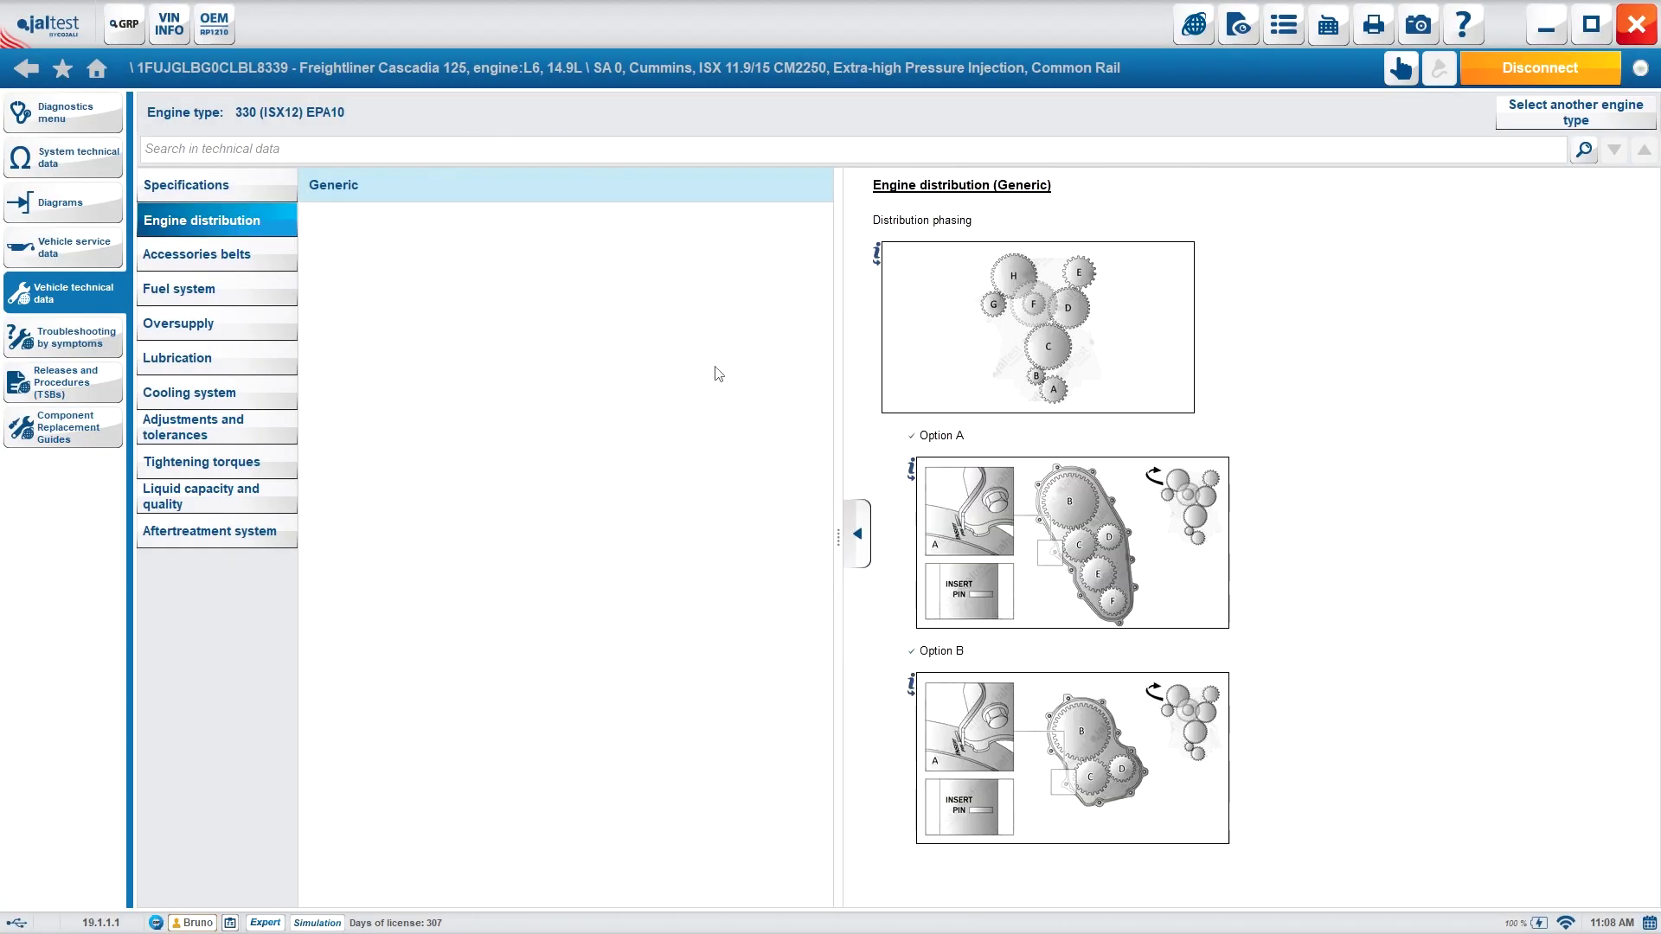
left_click(1096, 373)
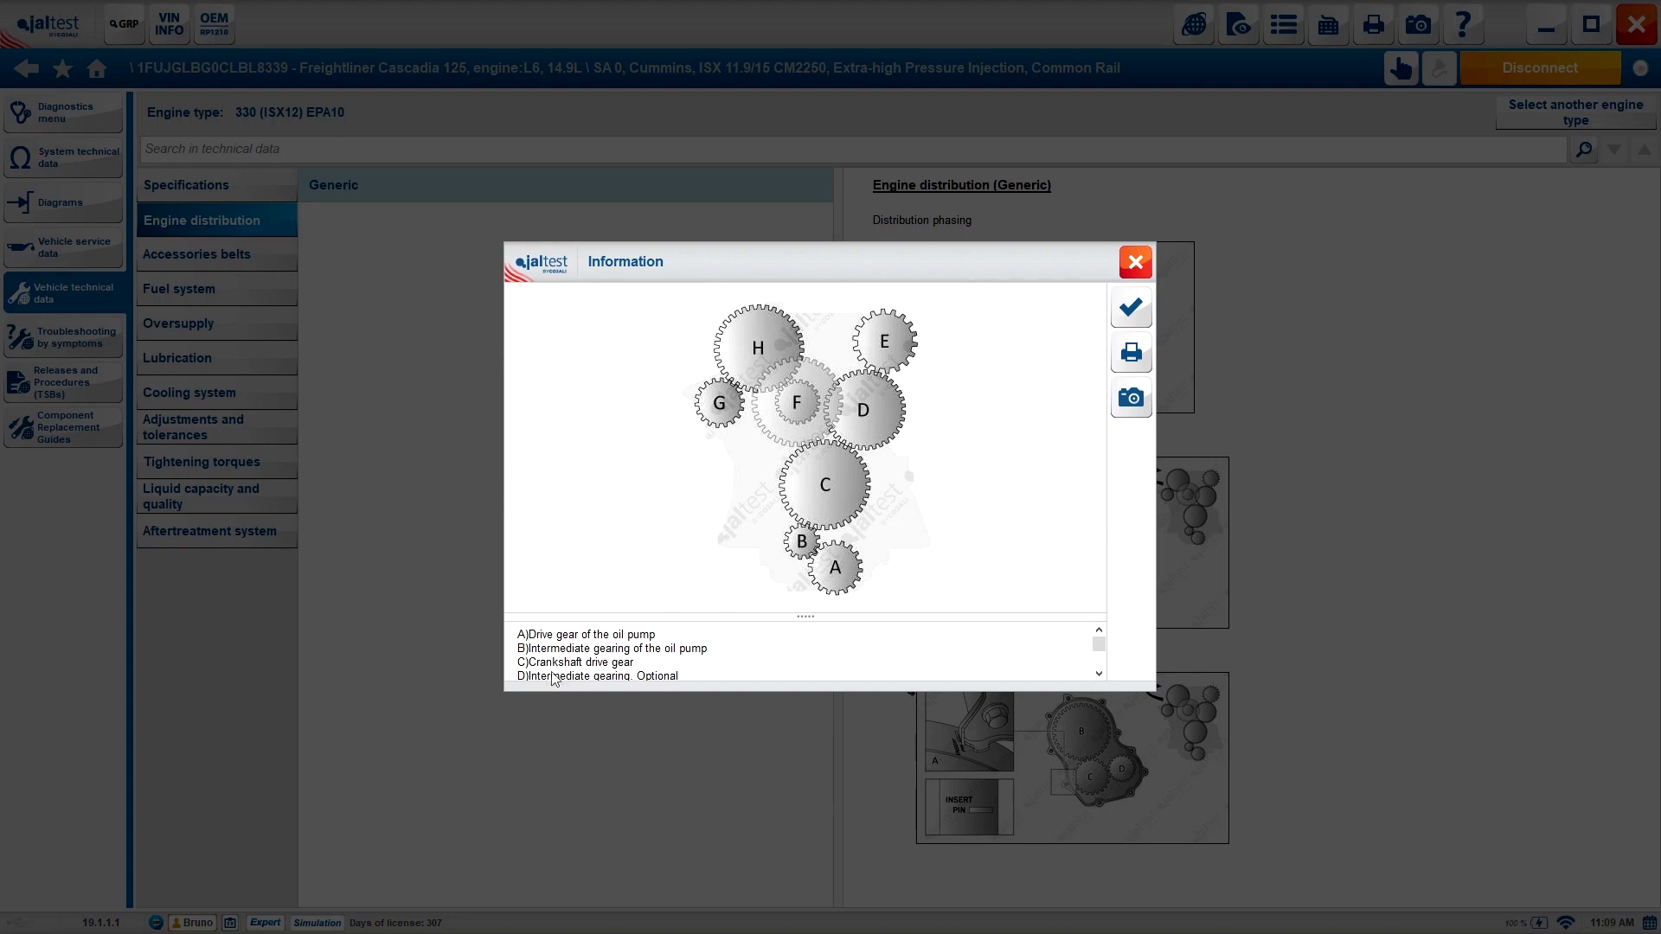
left_click(1132, 307)
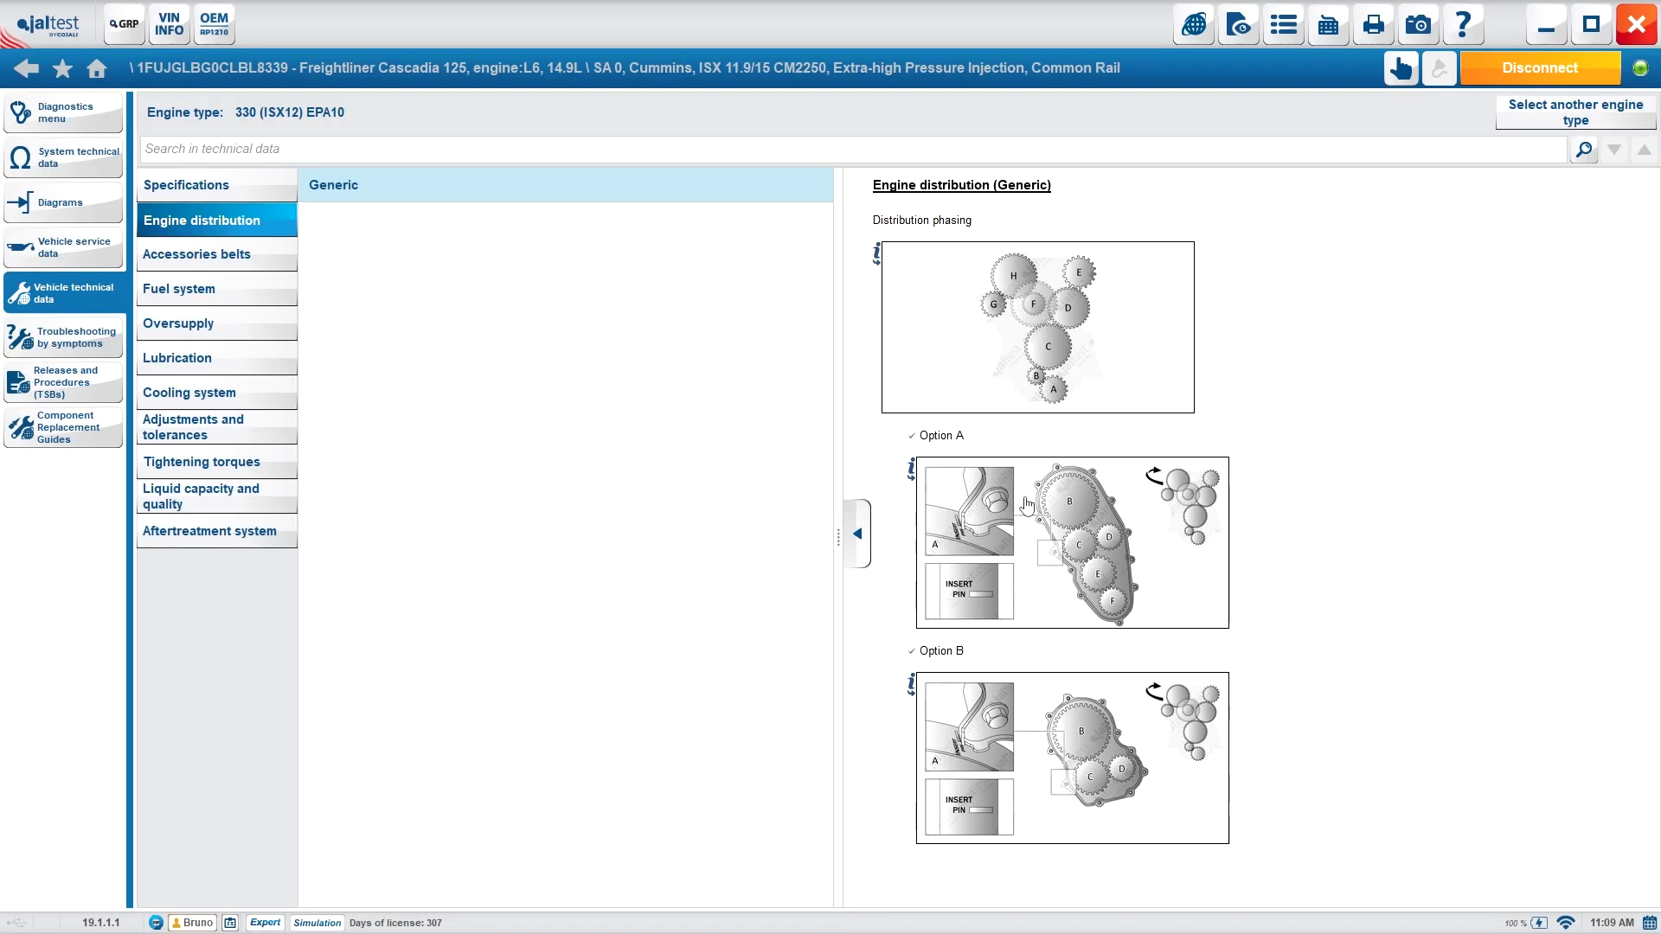
left_click(1025, 504)
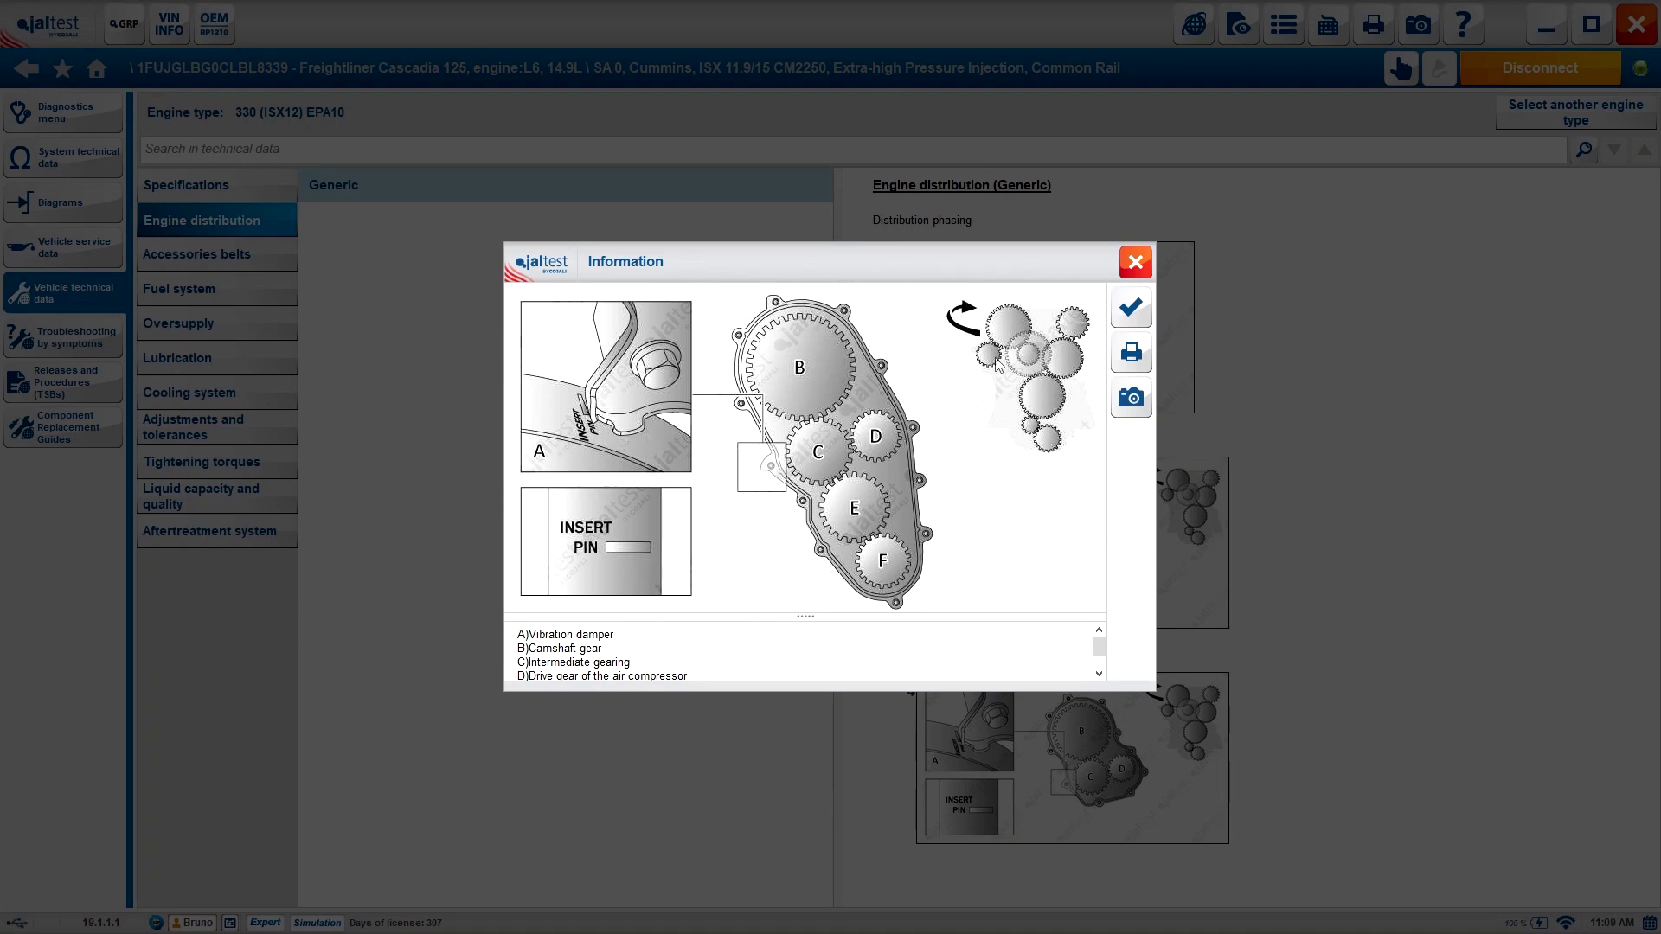
left_click(1131, 310)
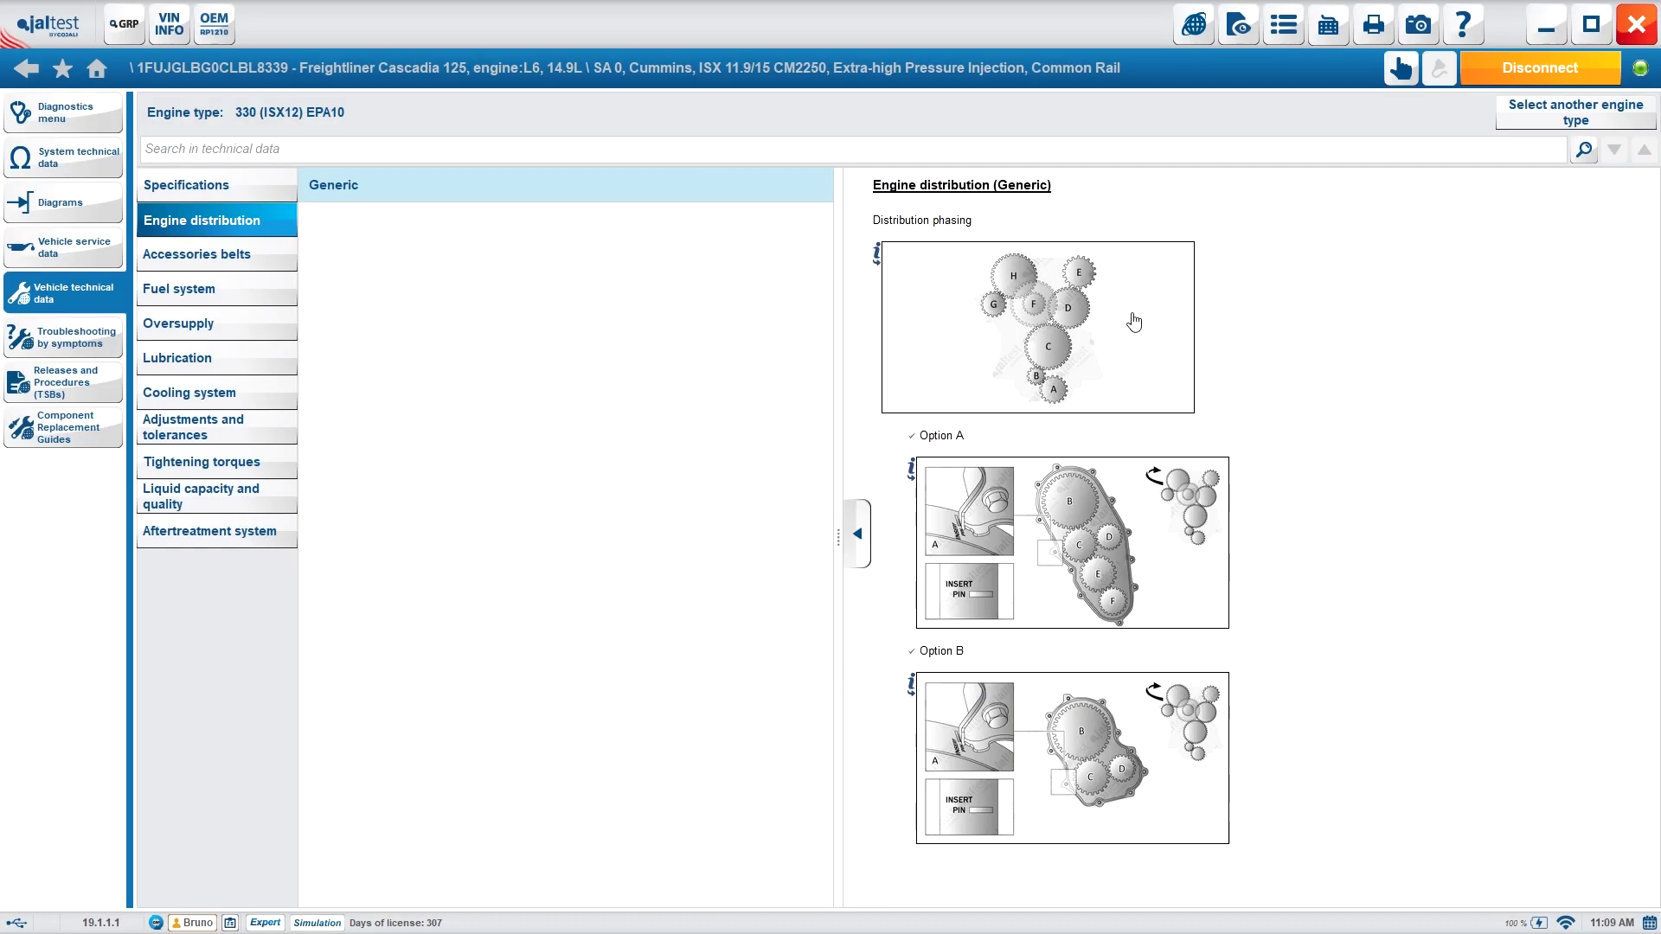
Step: Show Accessories belts data and inspect the enlarged belt diagram
left_click(249, 253)
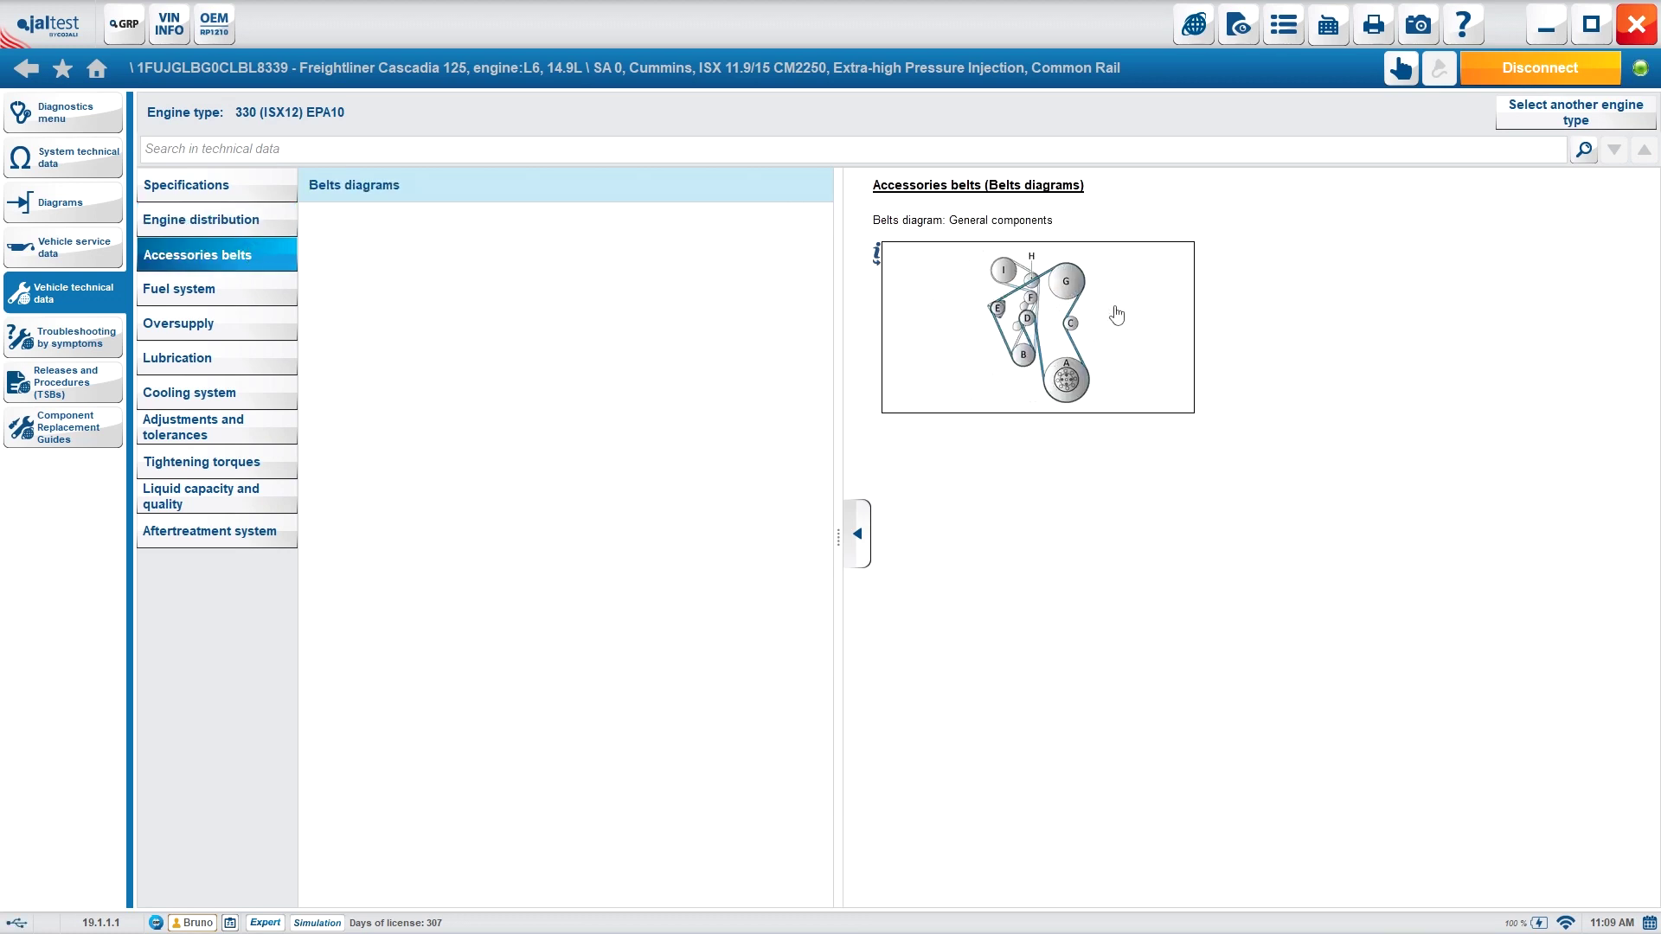
left_click(1084, 308)
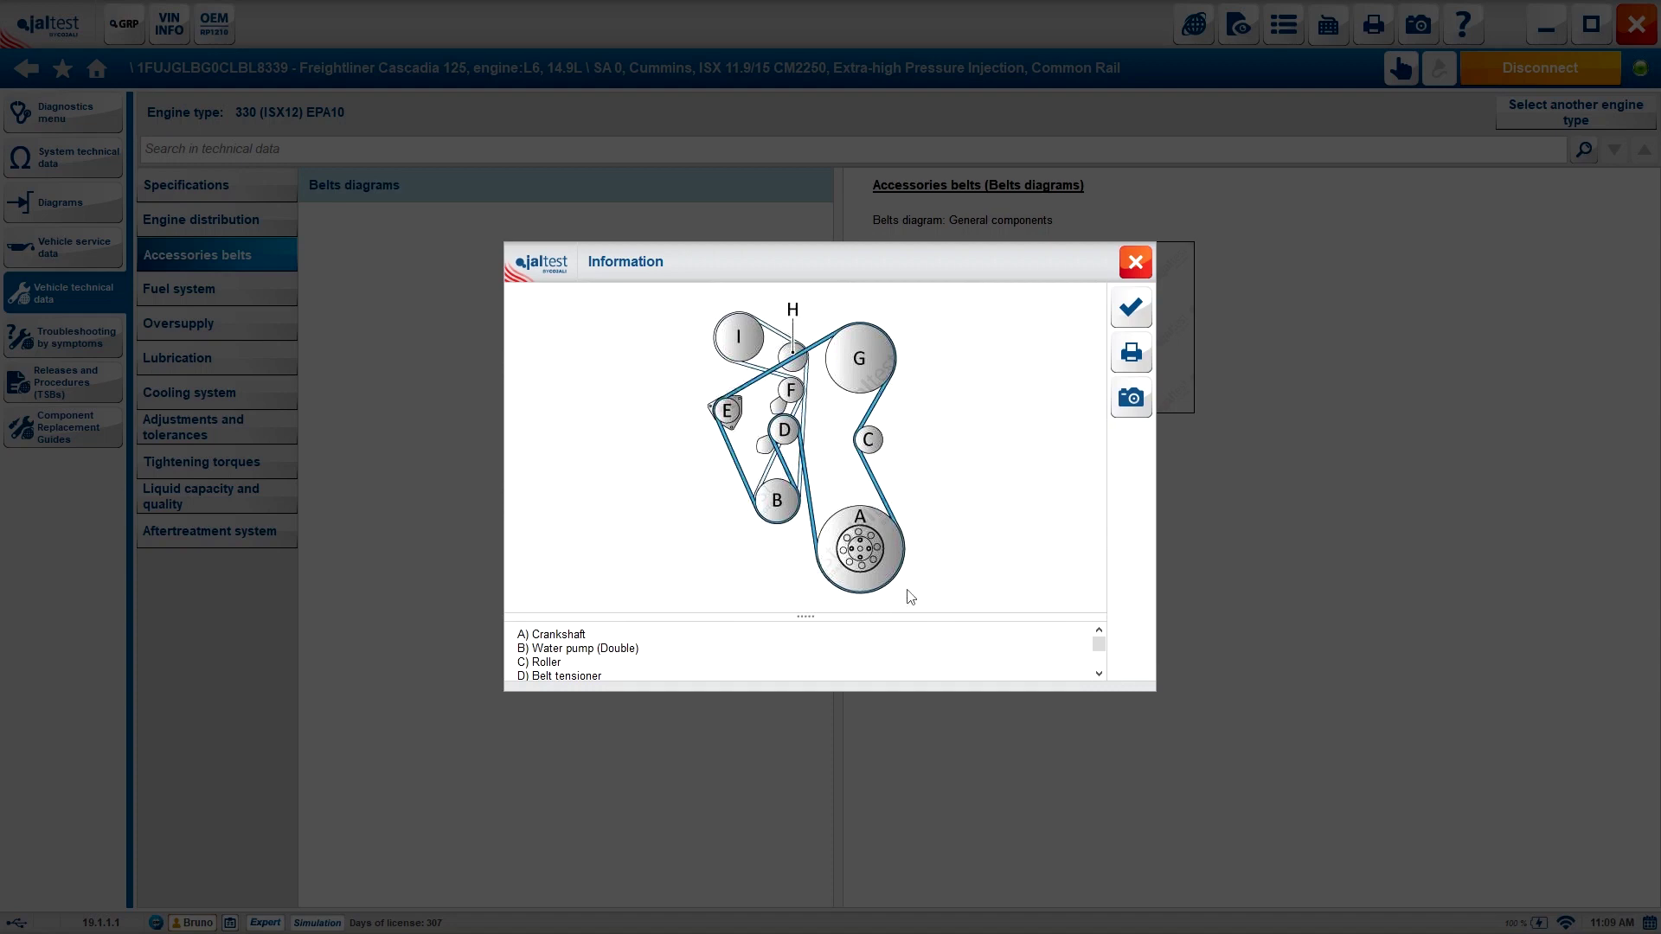
left_click(1128, 322)
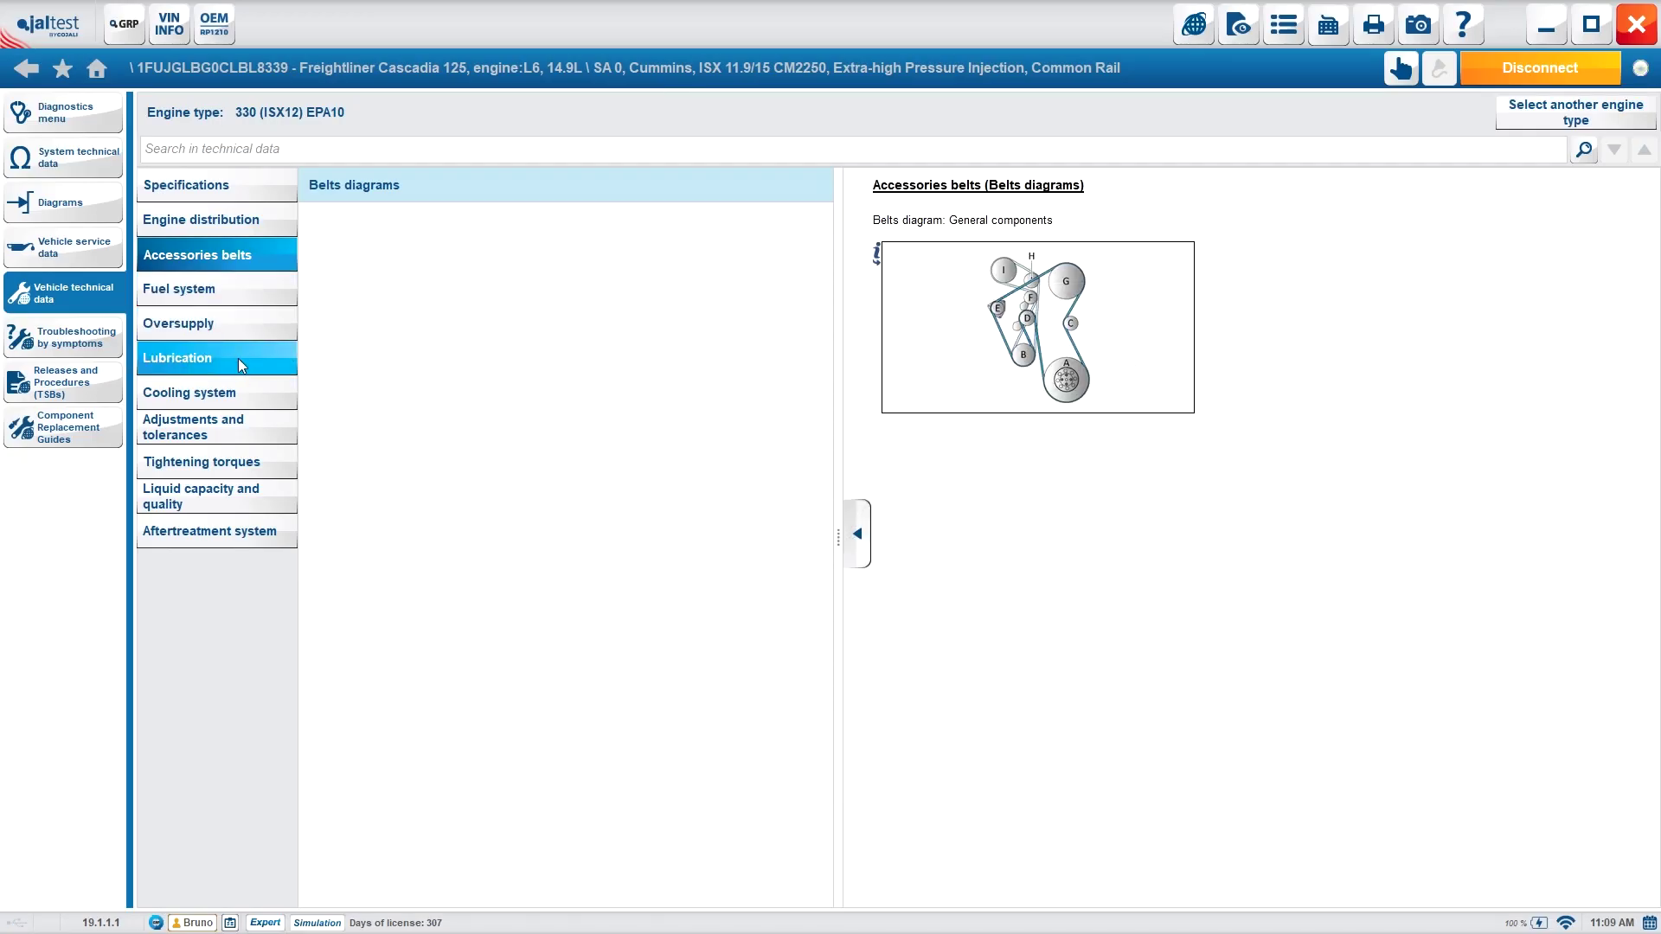
Step: Review Connecting rod and Cylinder head tightening torques, including the cylinder head screw diagram
left_click(202, 460)
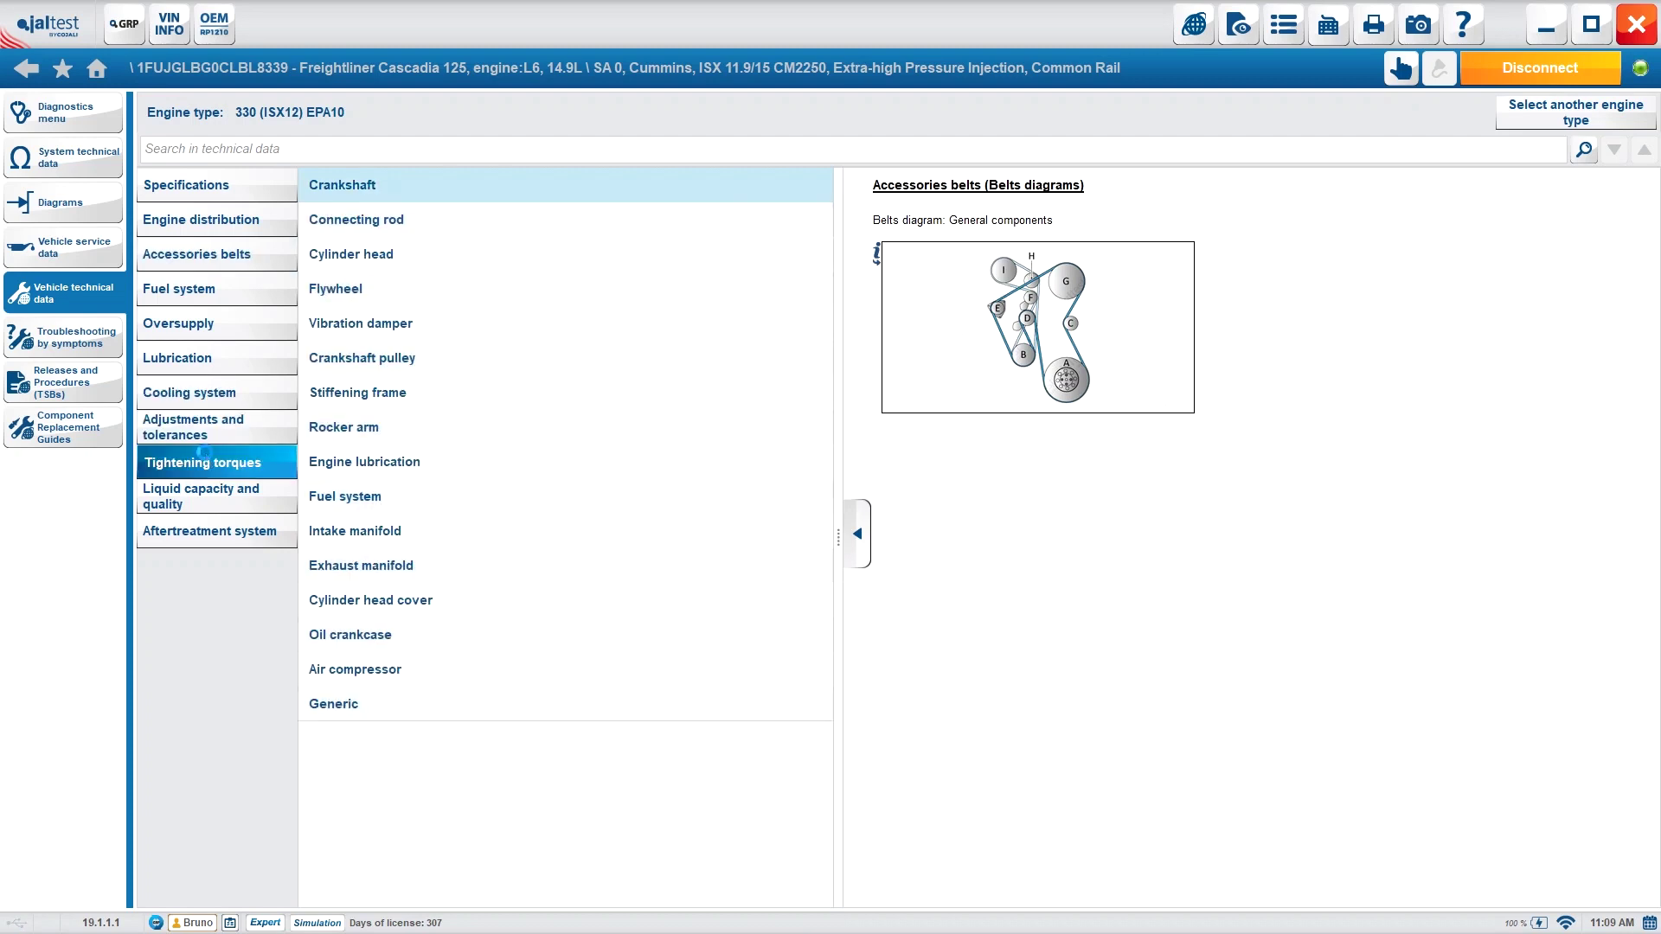
left_click(464, 229)
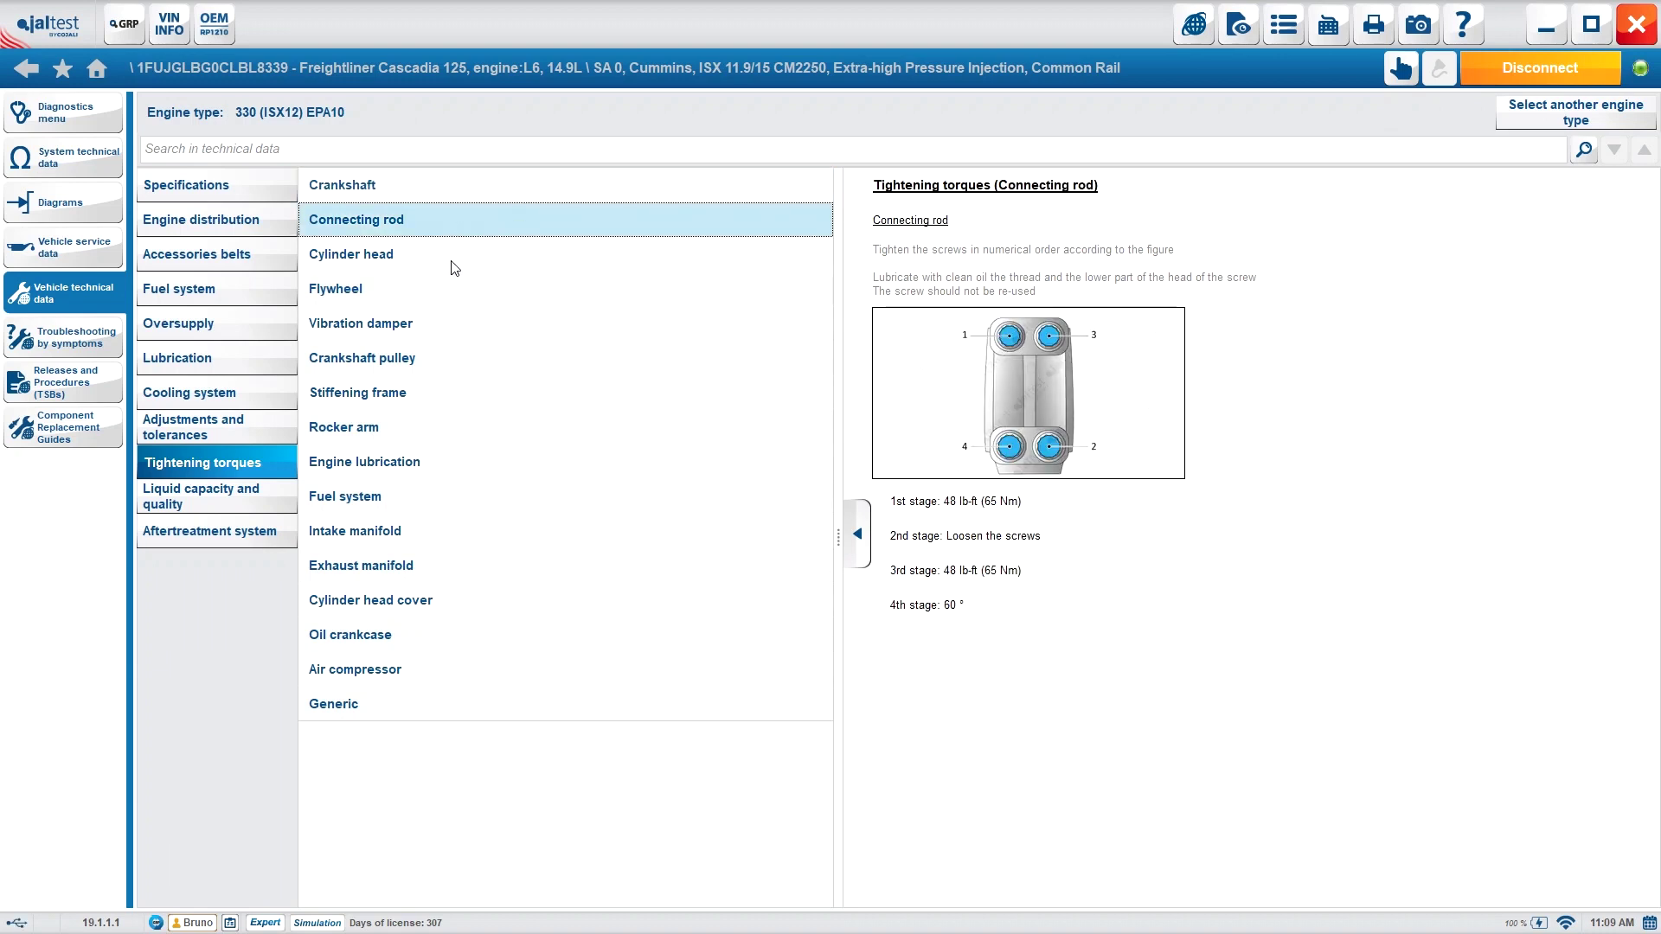
left_click(450, 254)
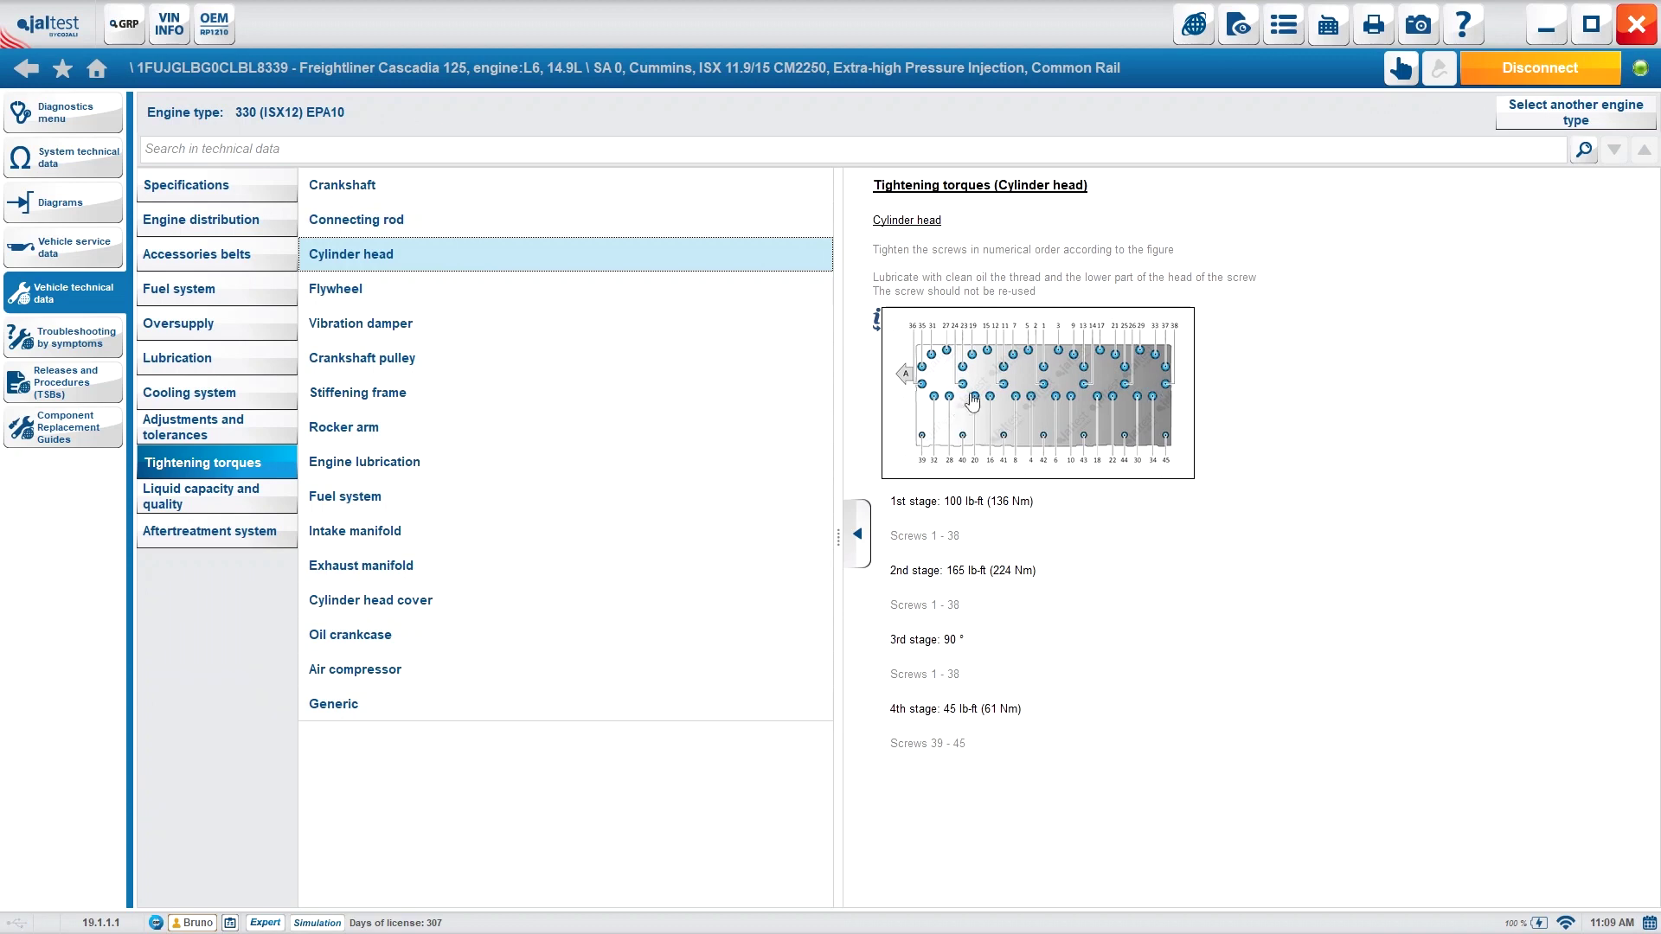
left_click(953, 349)
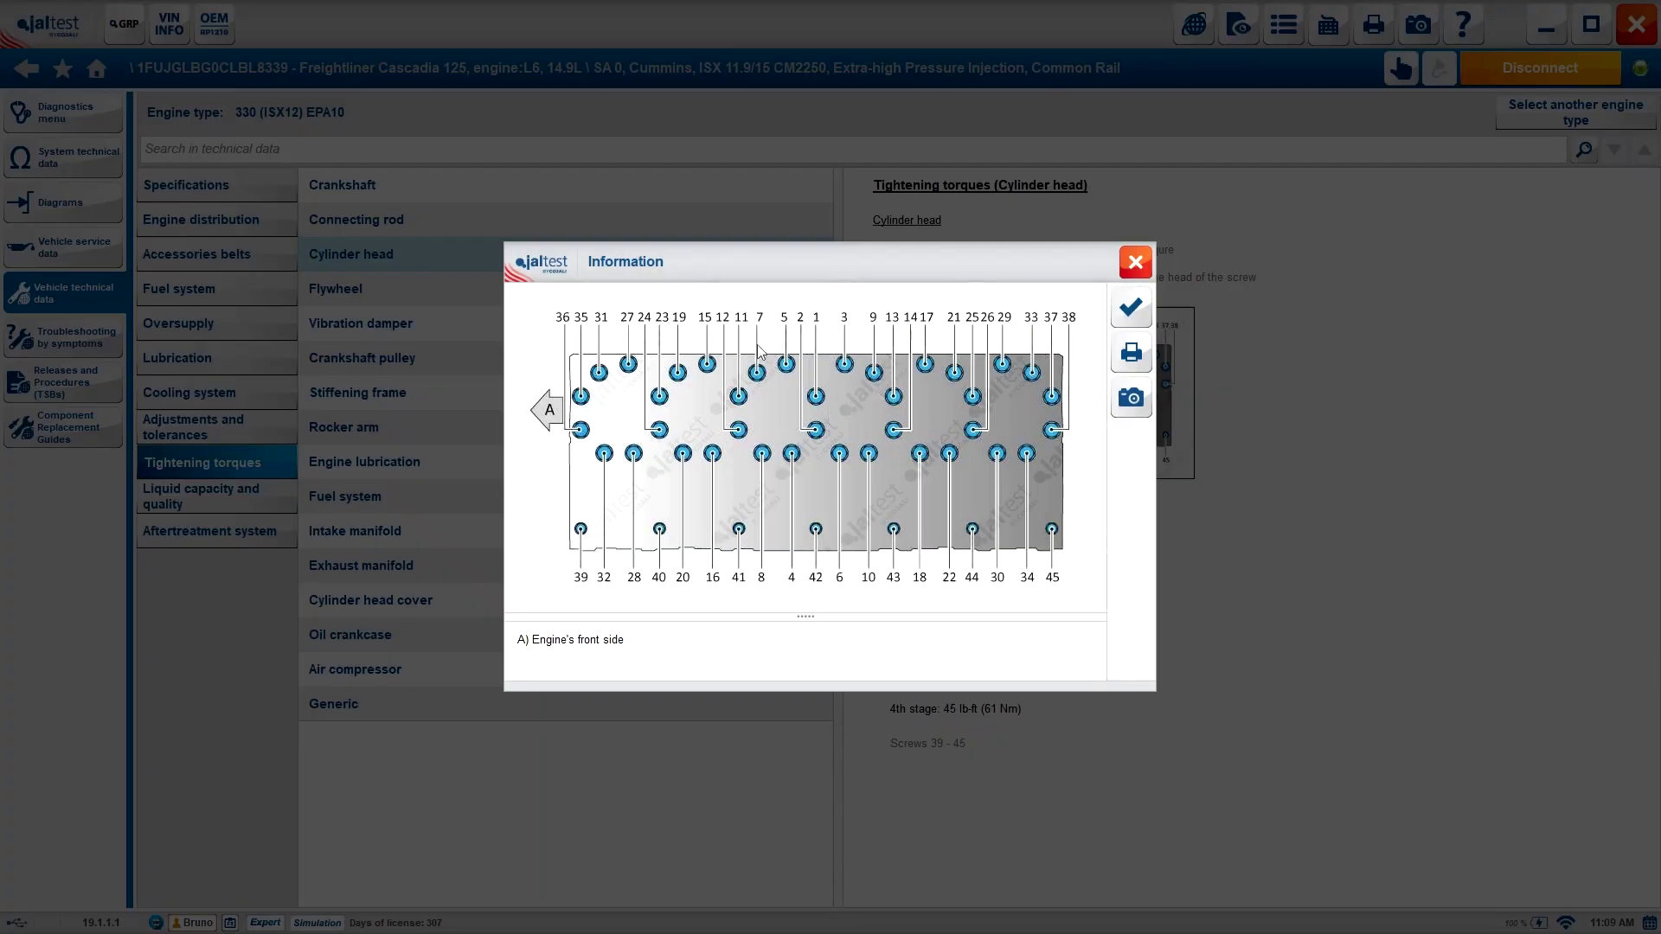
left_click(1130, 307)
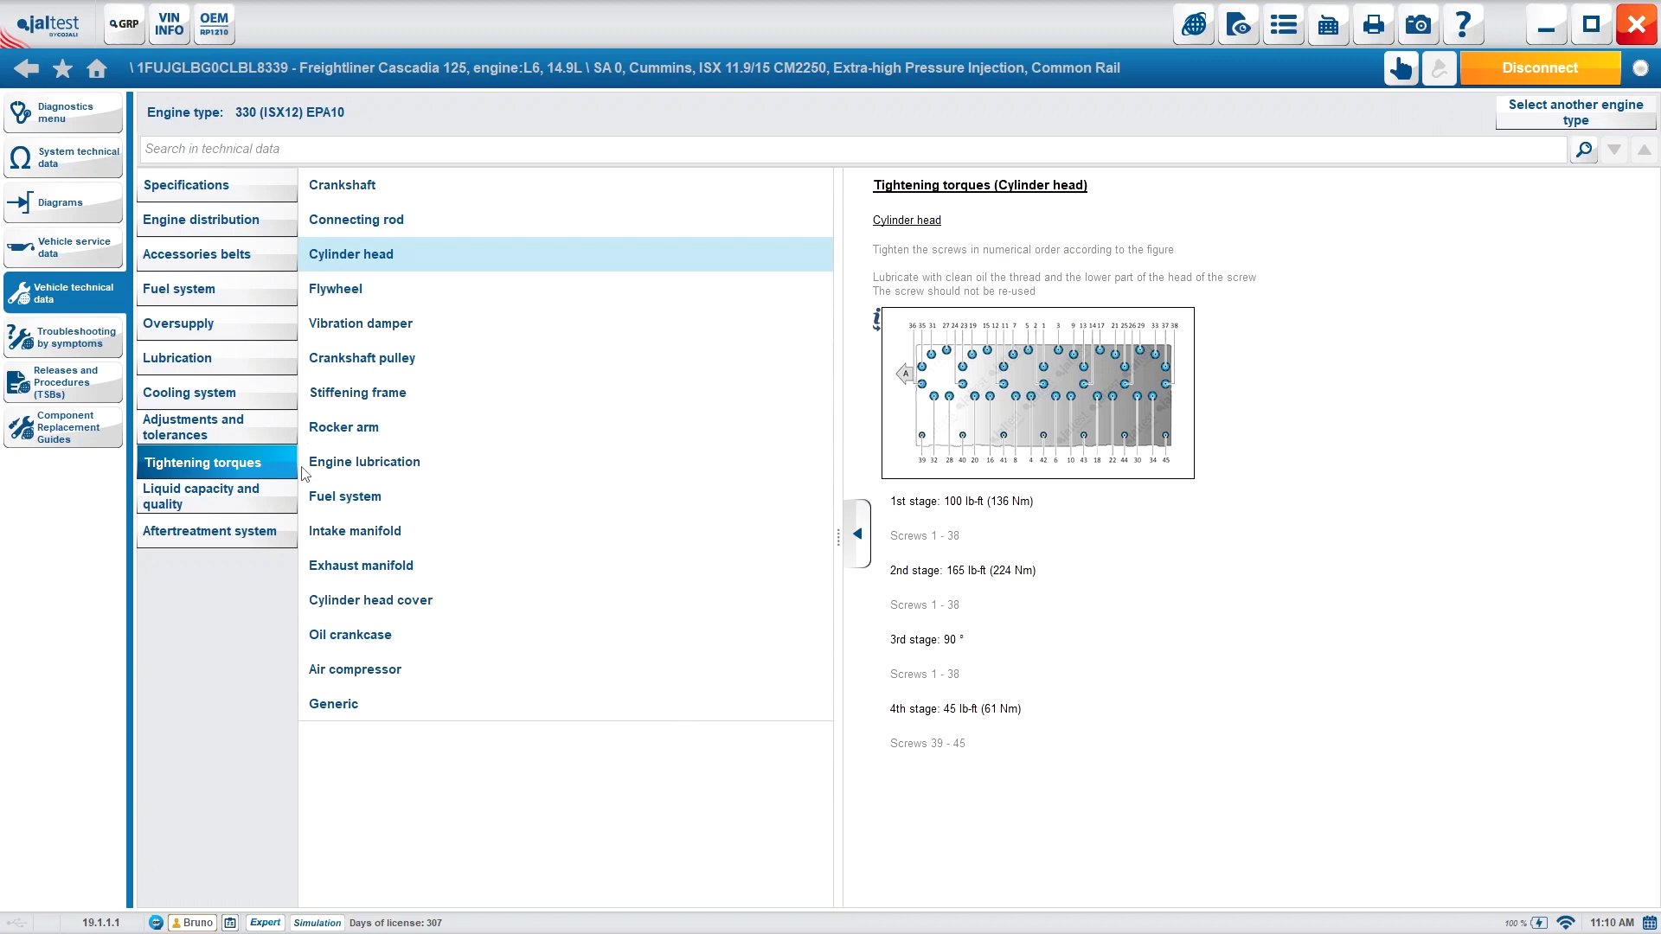
Step: Review Vibration damper, Engine lubrication, Cylinder head cover and Air compressor torques, then show Liquid capacity and quality
left_click(376, 325)
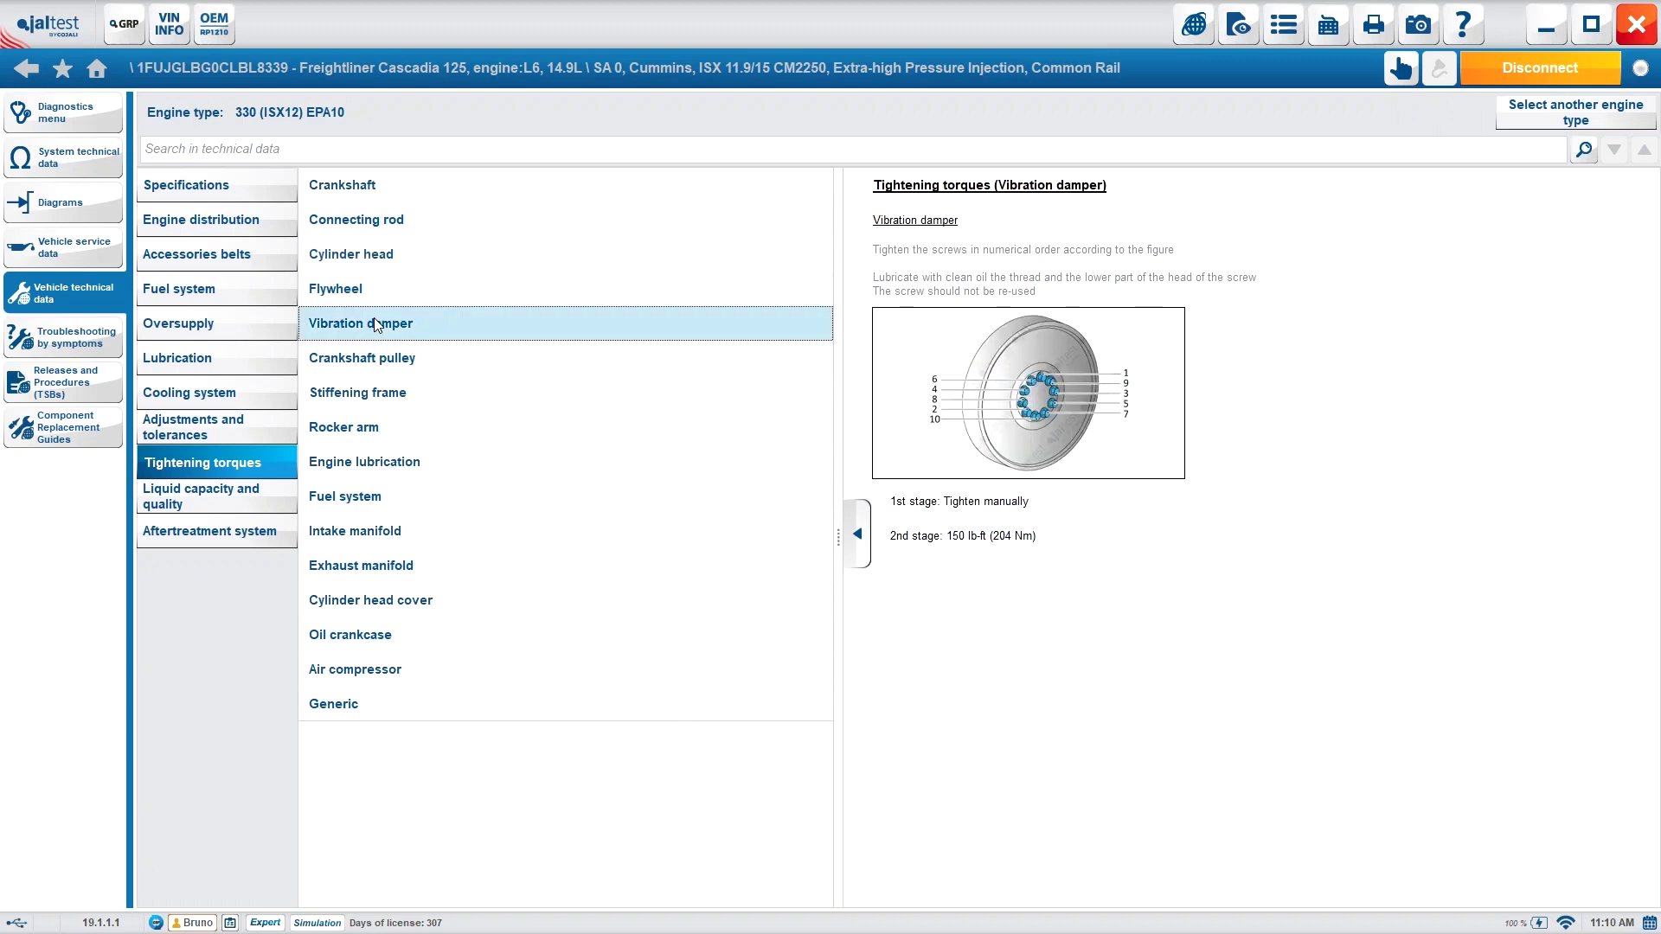
left_click(380, 462)
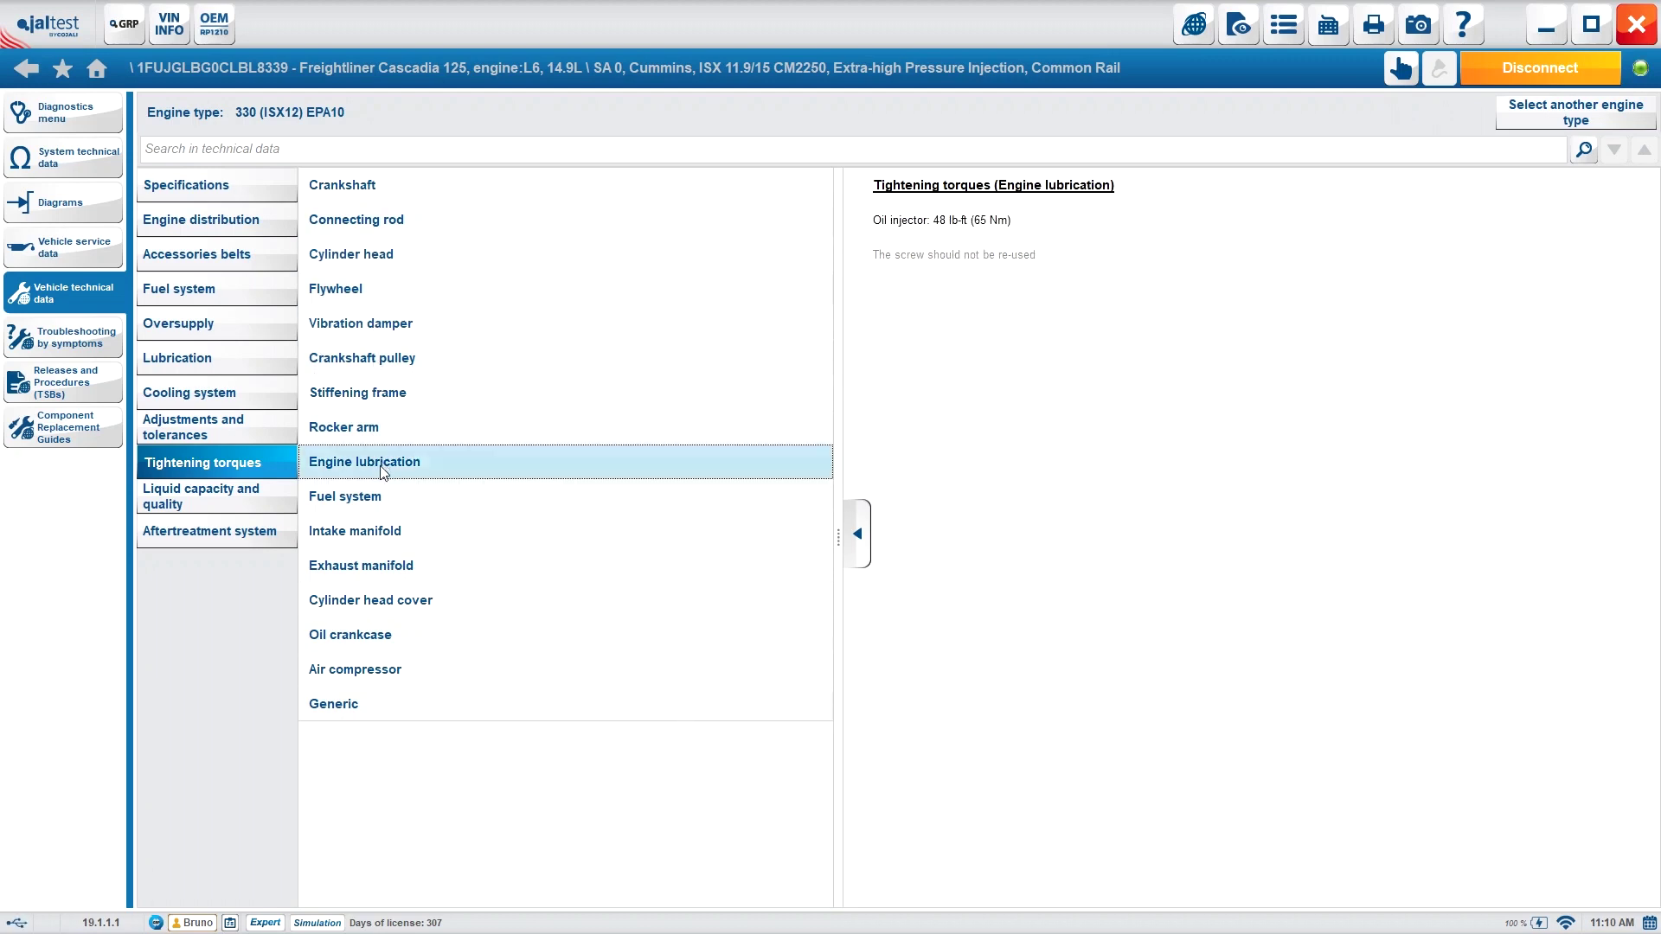
left_click(391, 600)
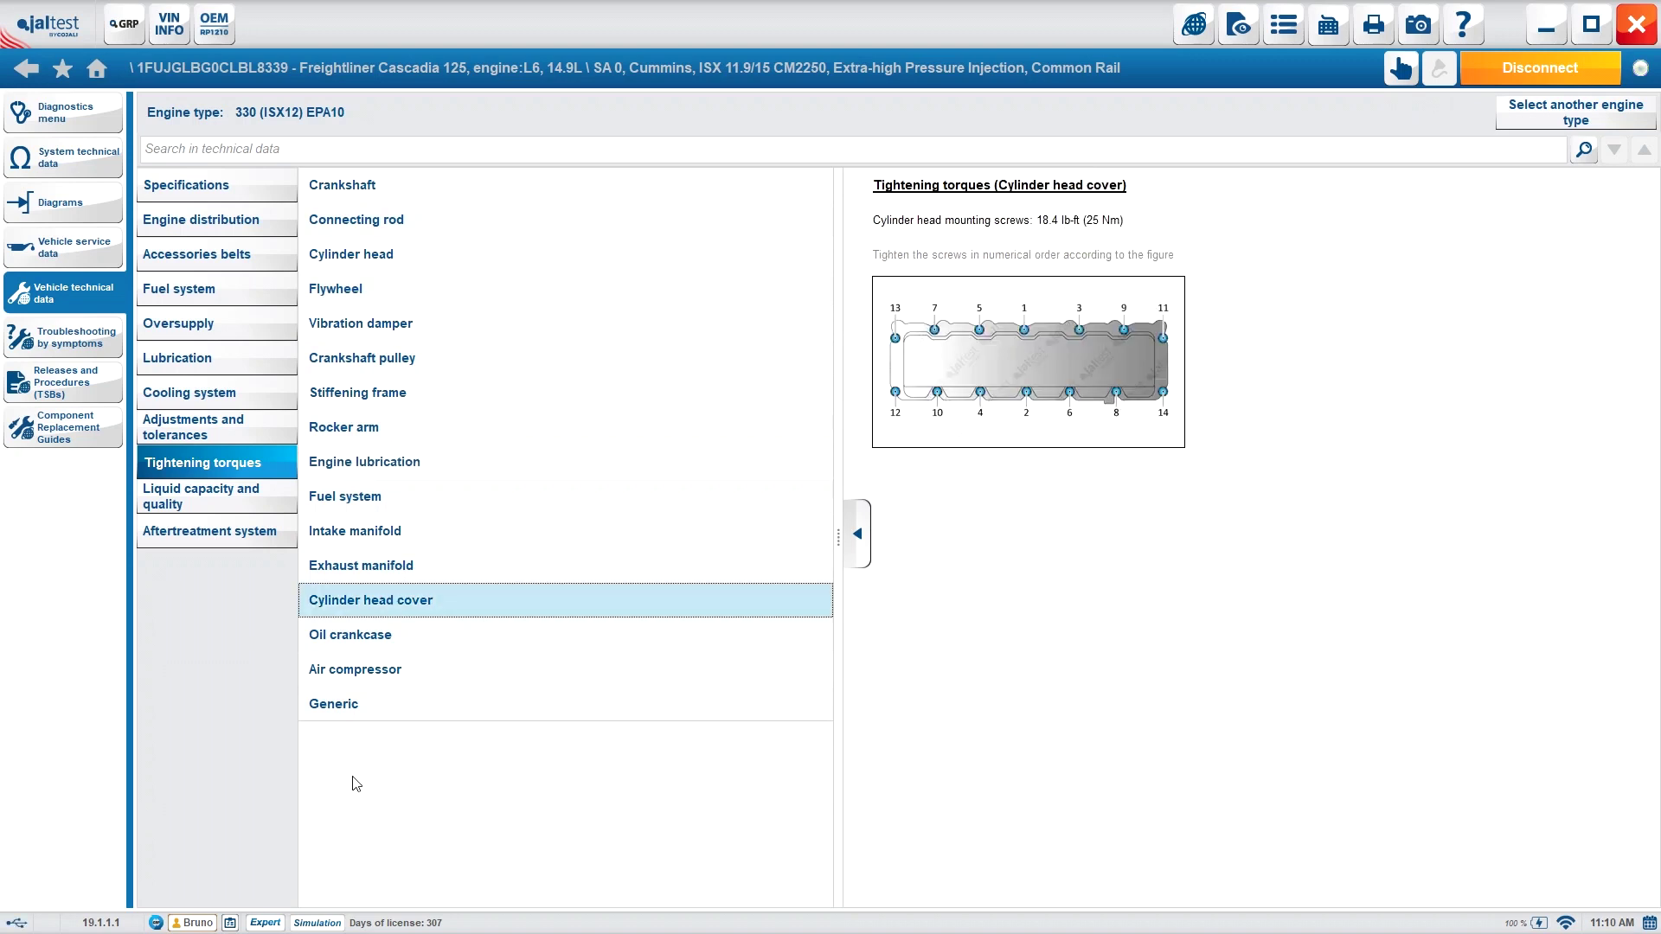
left_click(475, 677)
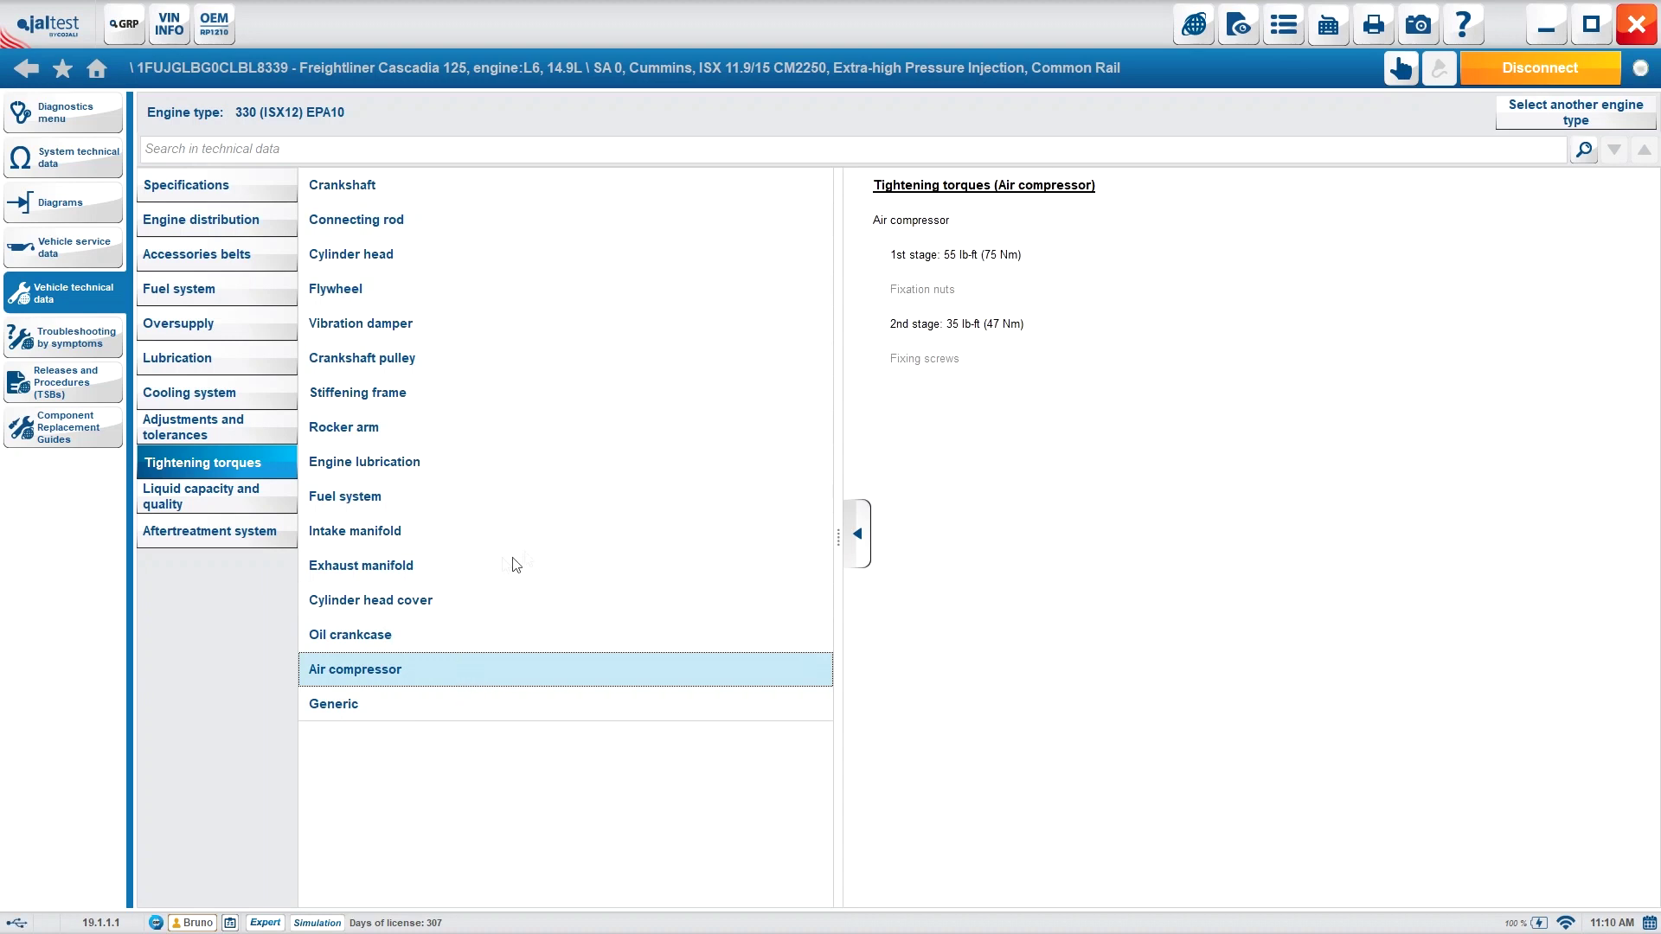
left_click(216, 490)
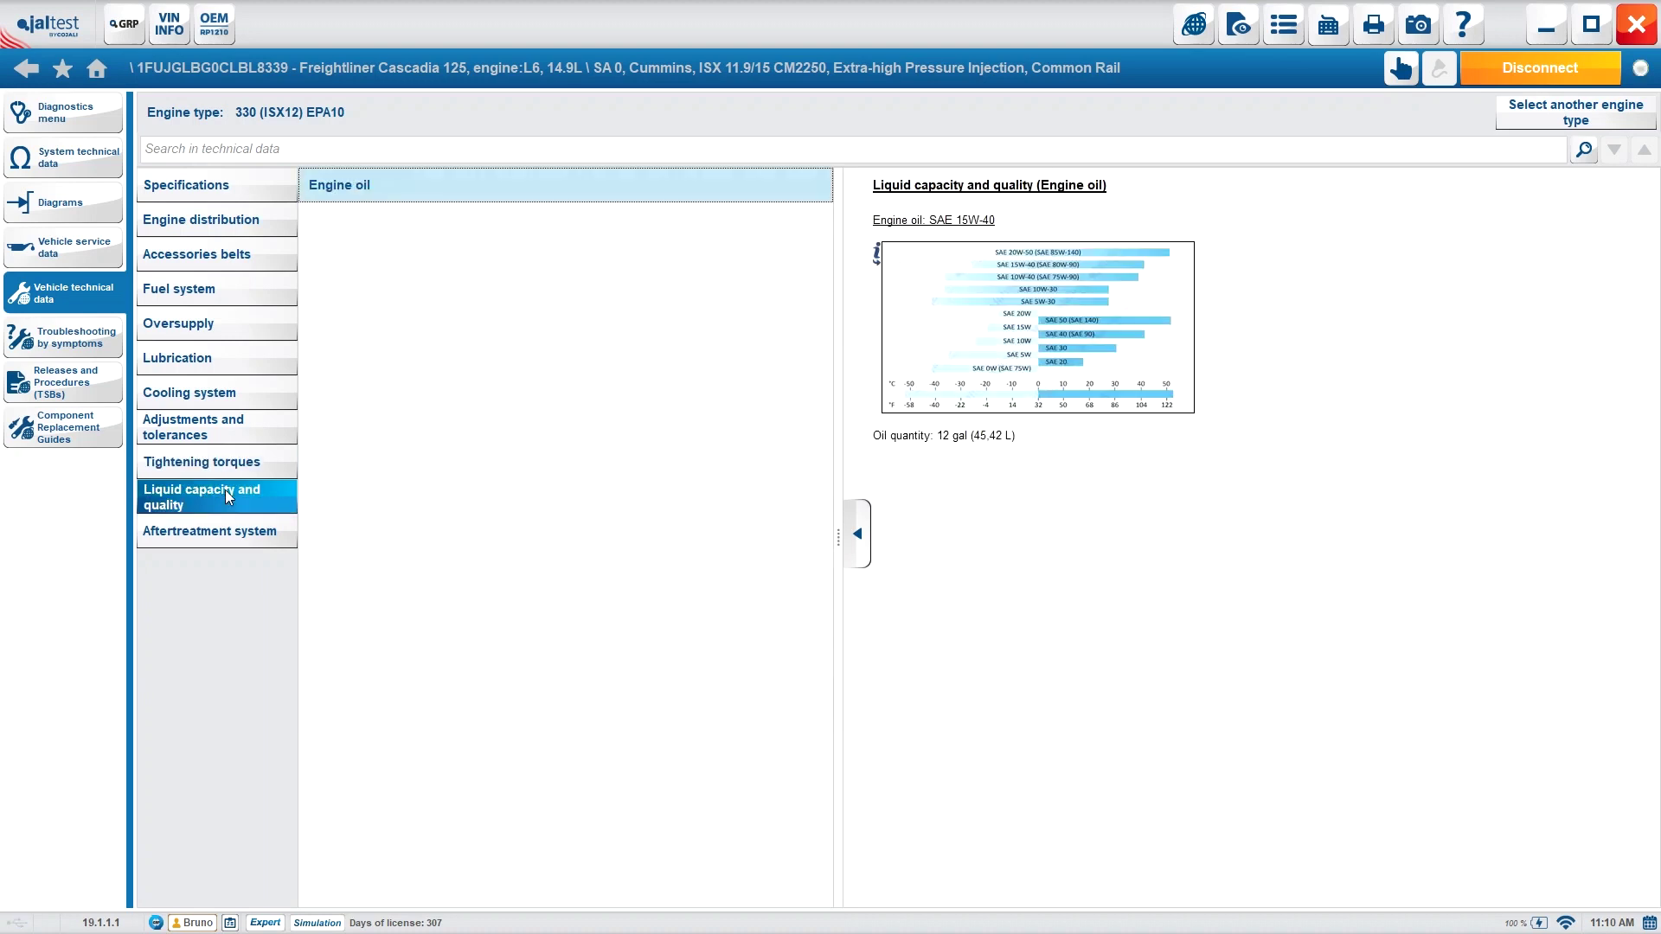
Step: Inspect the engine oil grade chart, then show Aftertreatment system > Exhaust gases aftertreatment system
left_click(1036, 377)
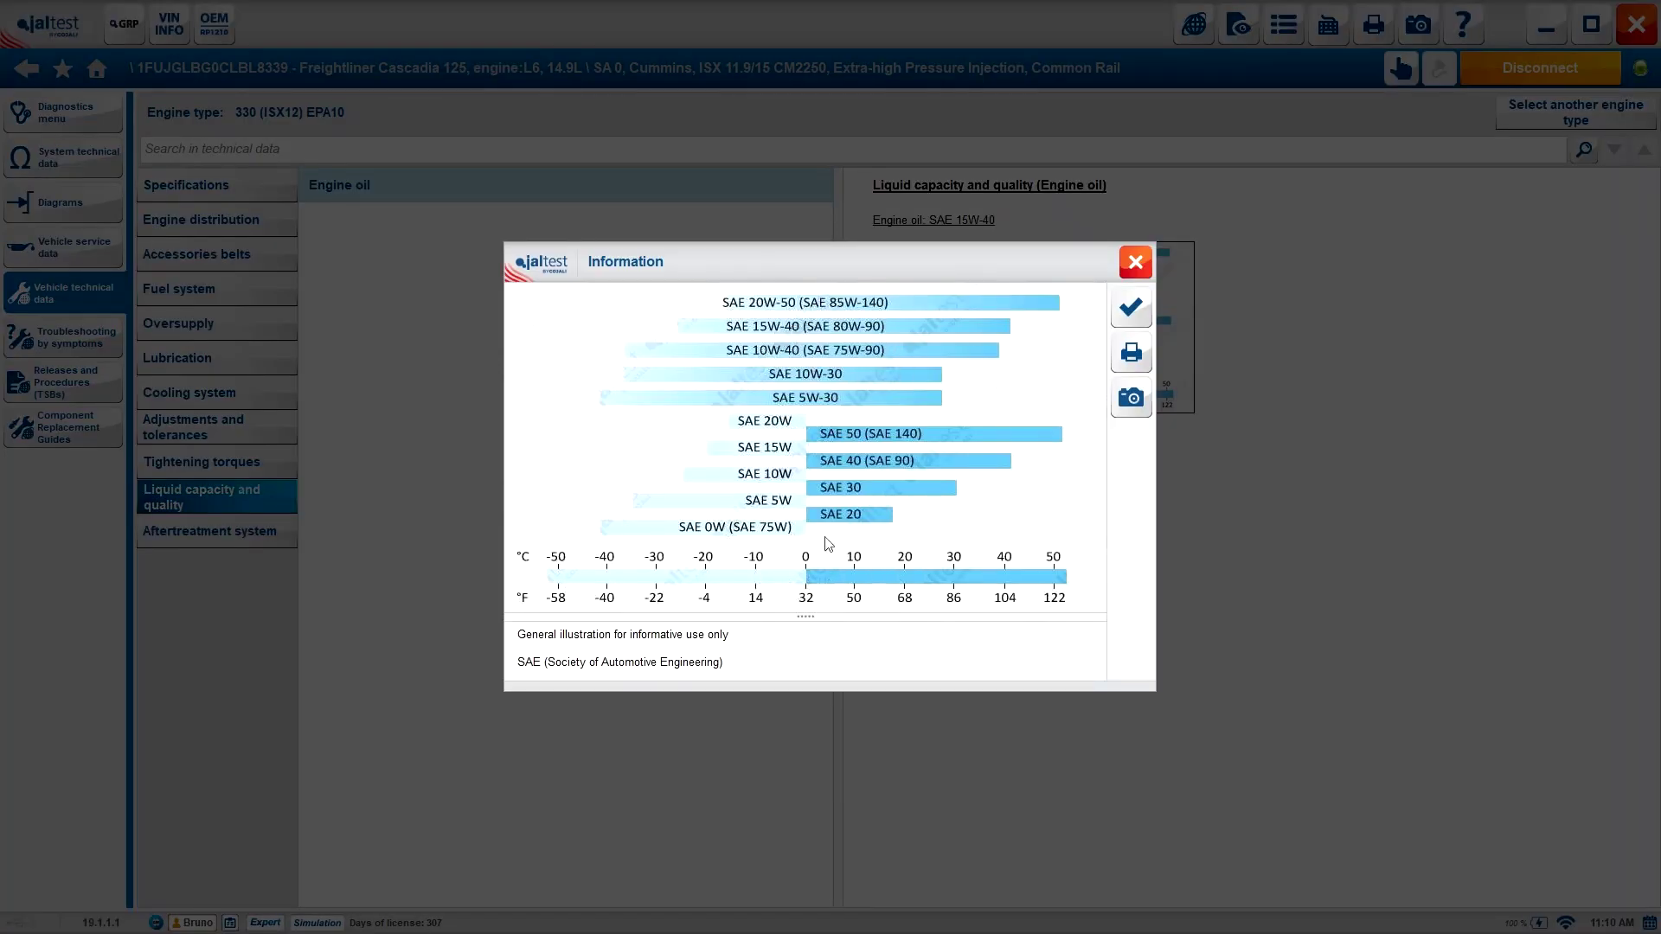
left_click(1133, 308)
left_click(256, 533)
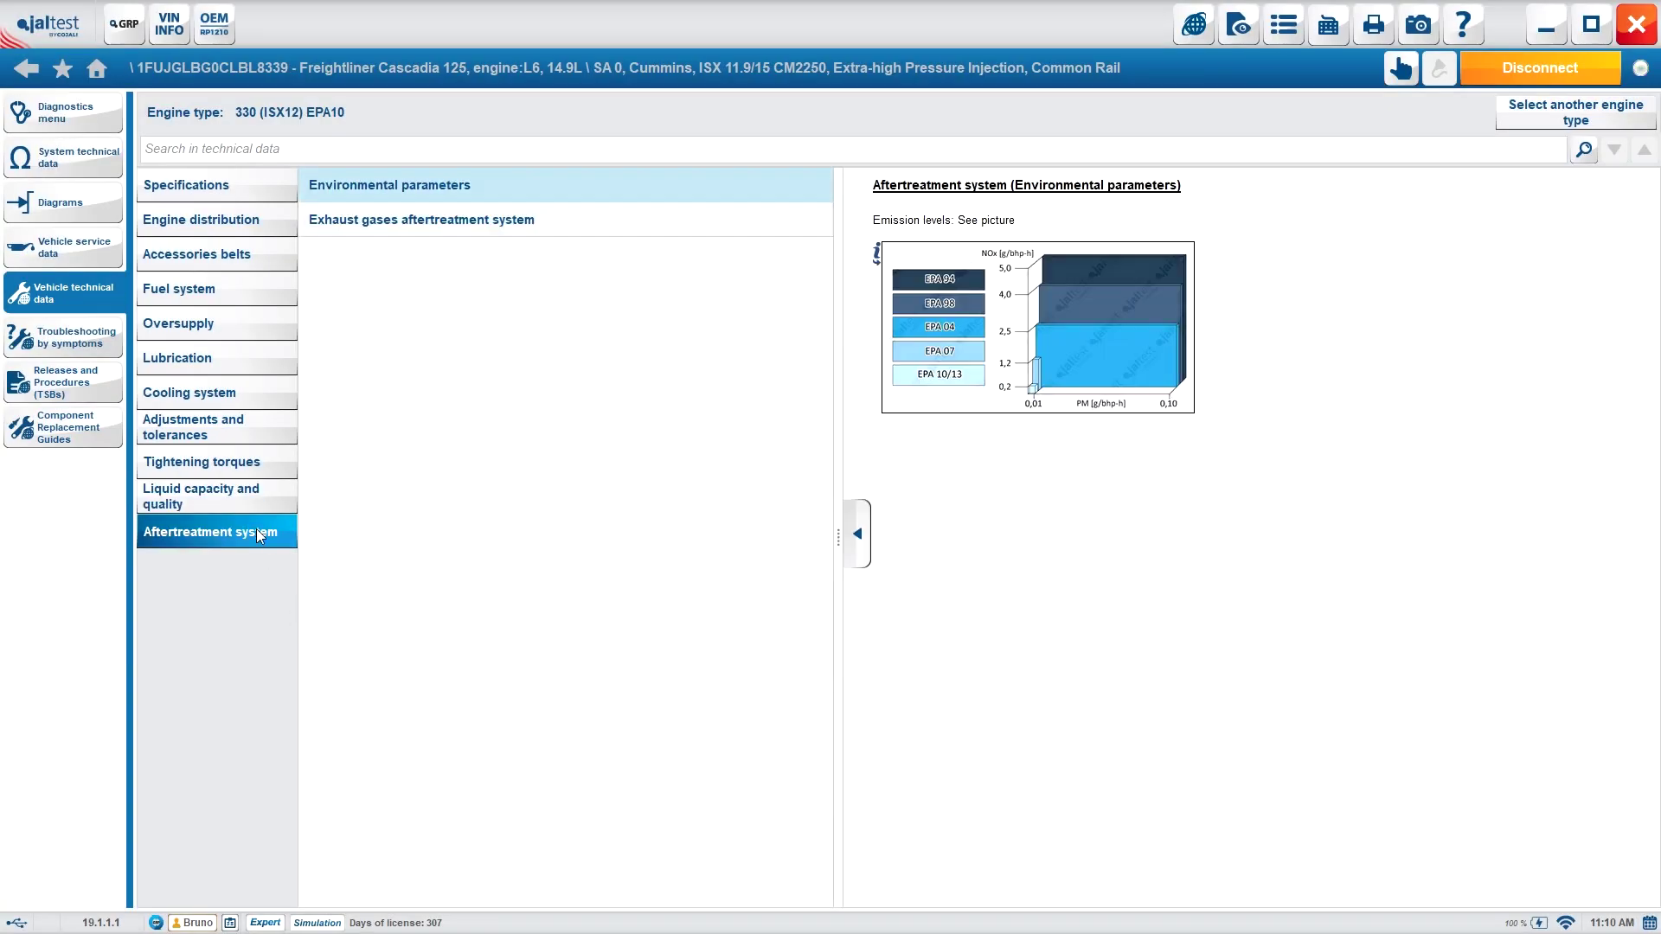
left_click(483, 221)
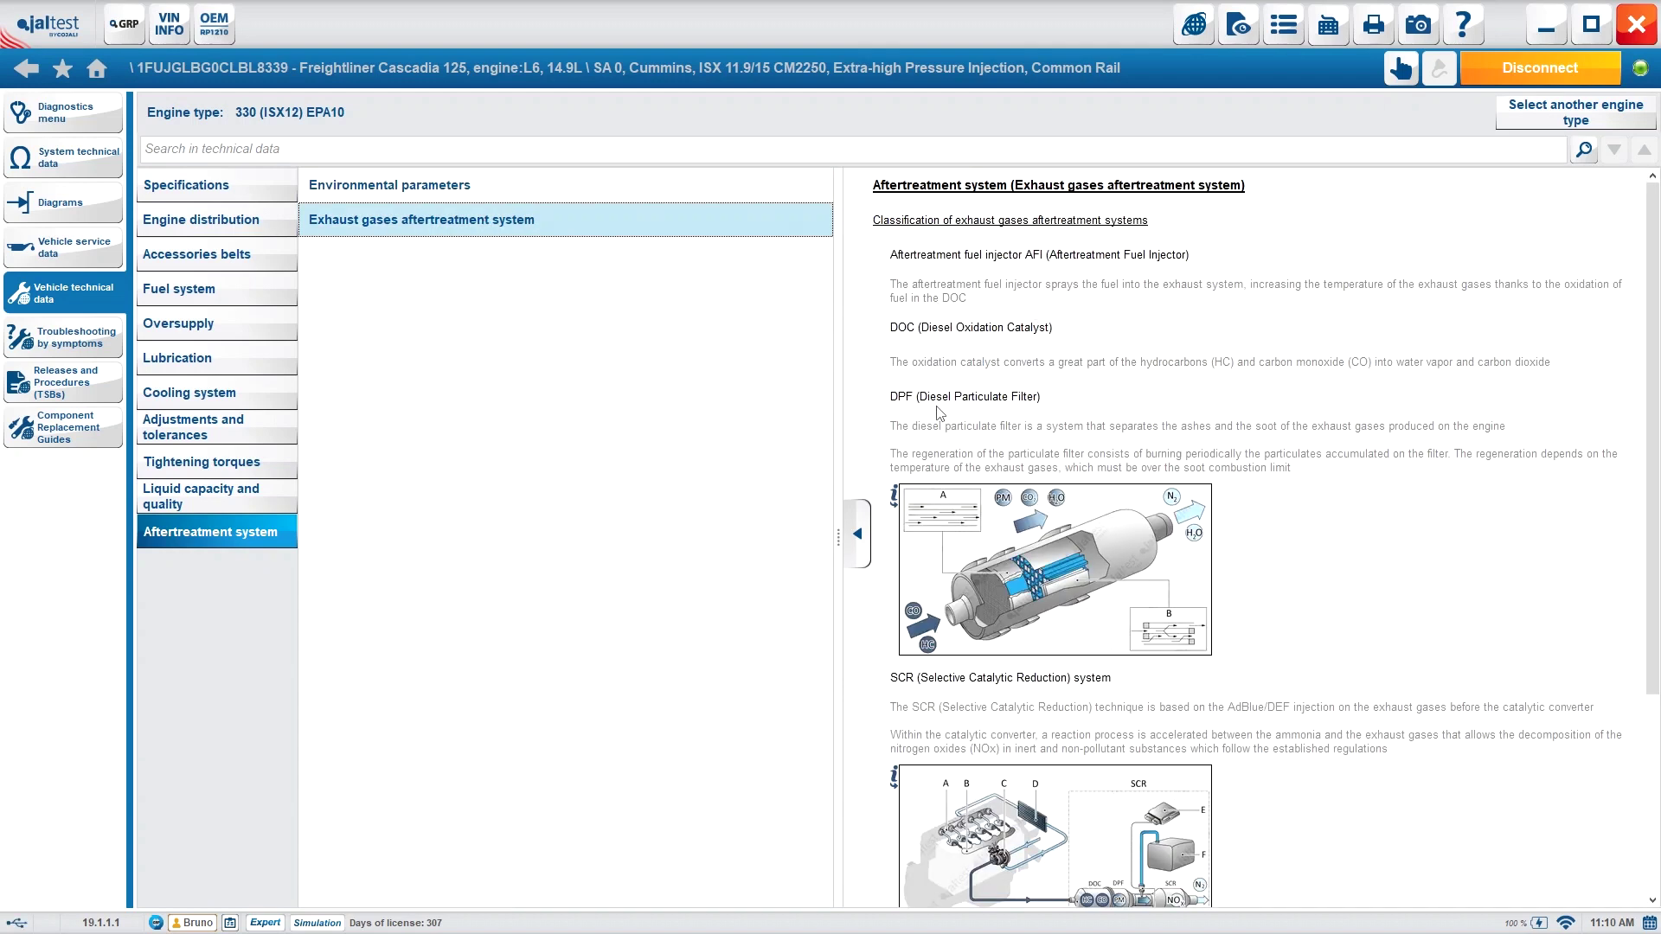
scroll(1427, 485, "down", 1)
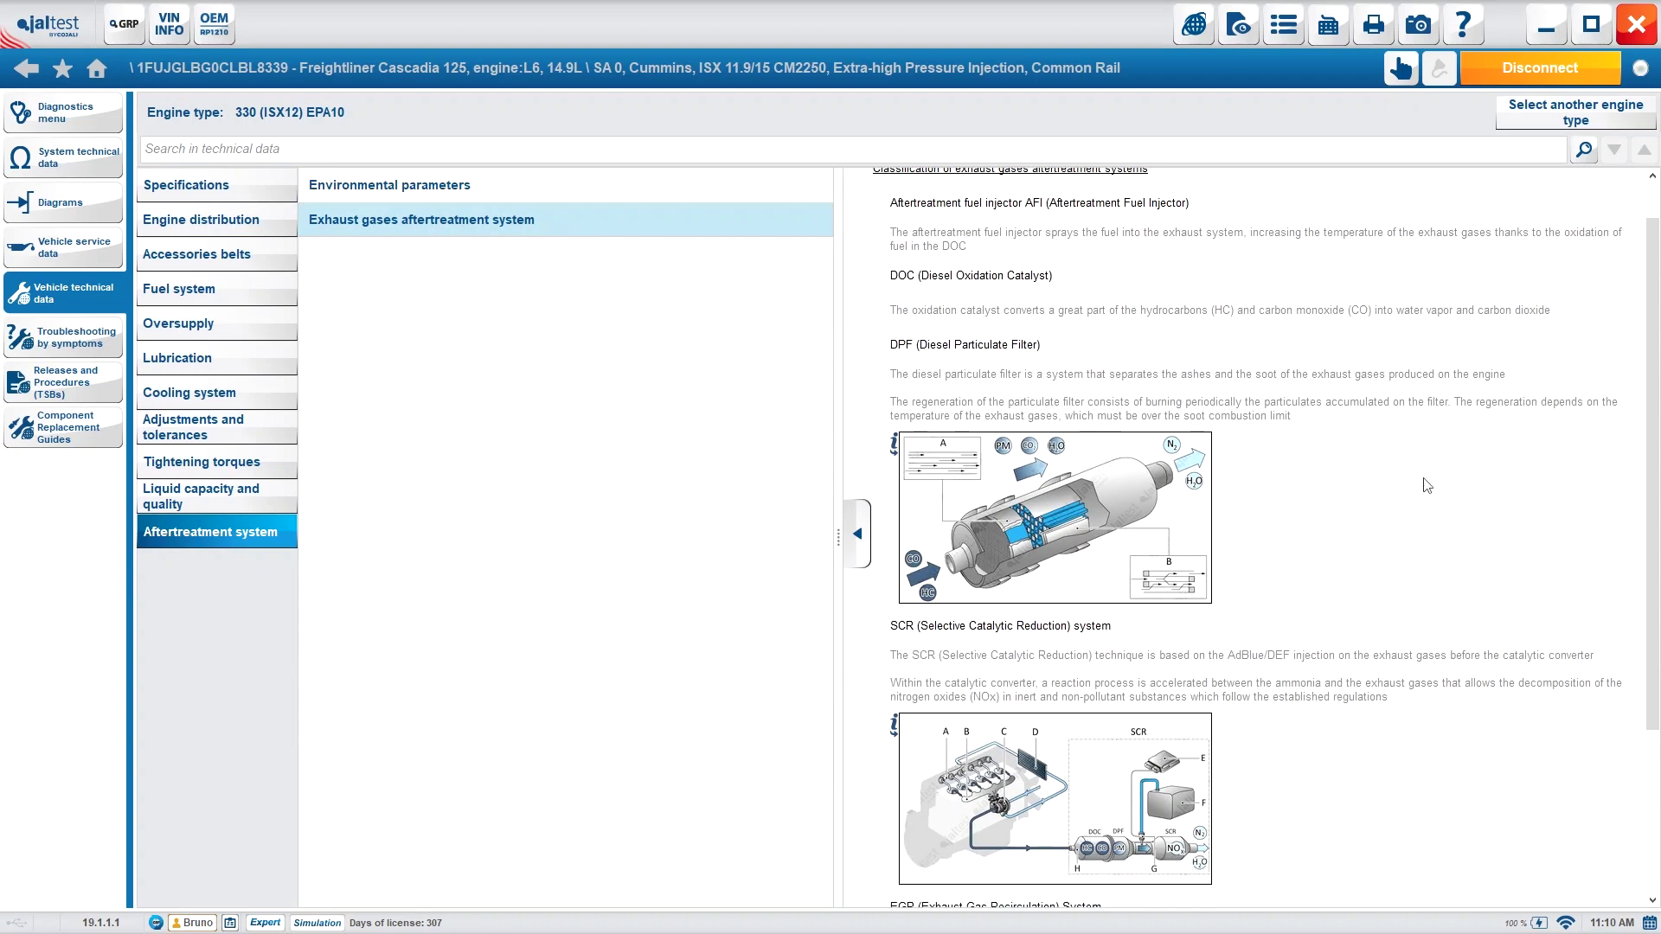
Step: Inspect the enlarged DPF diagram and return to the diagnostics menu
left_click(1104, 551)
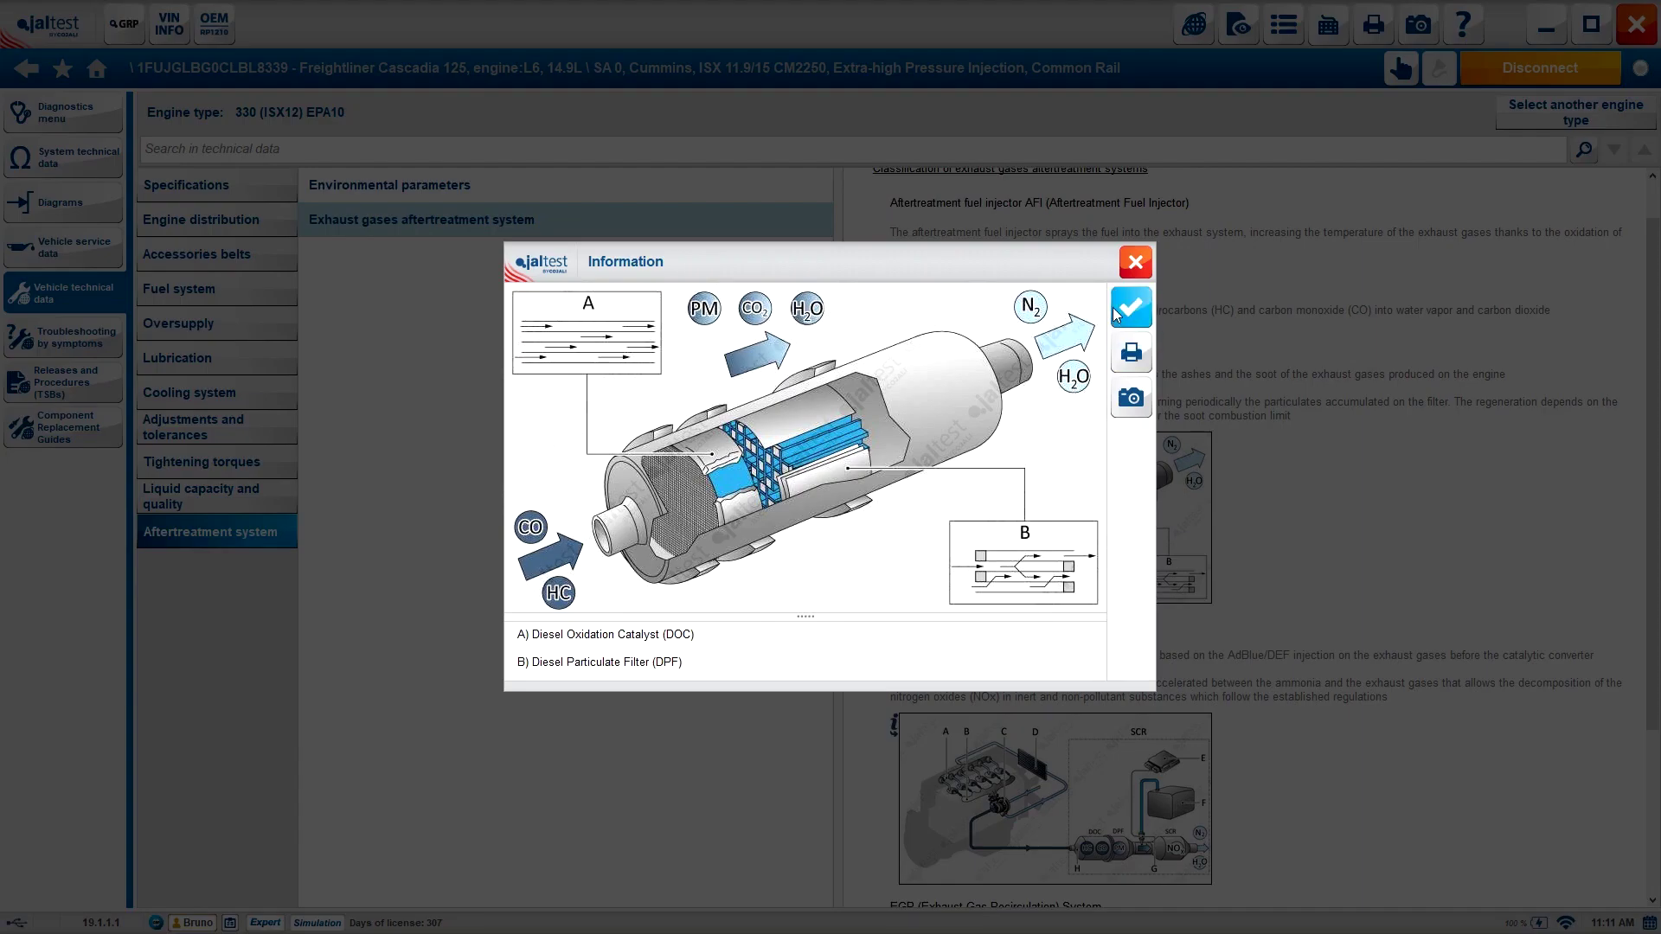
left_click(1131, 307)
scroll(1307, 497, "down", 3)
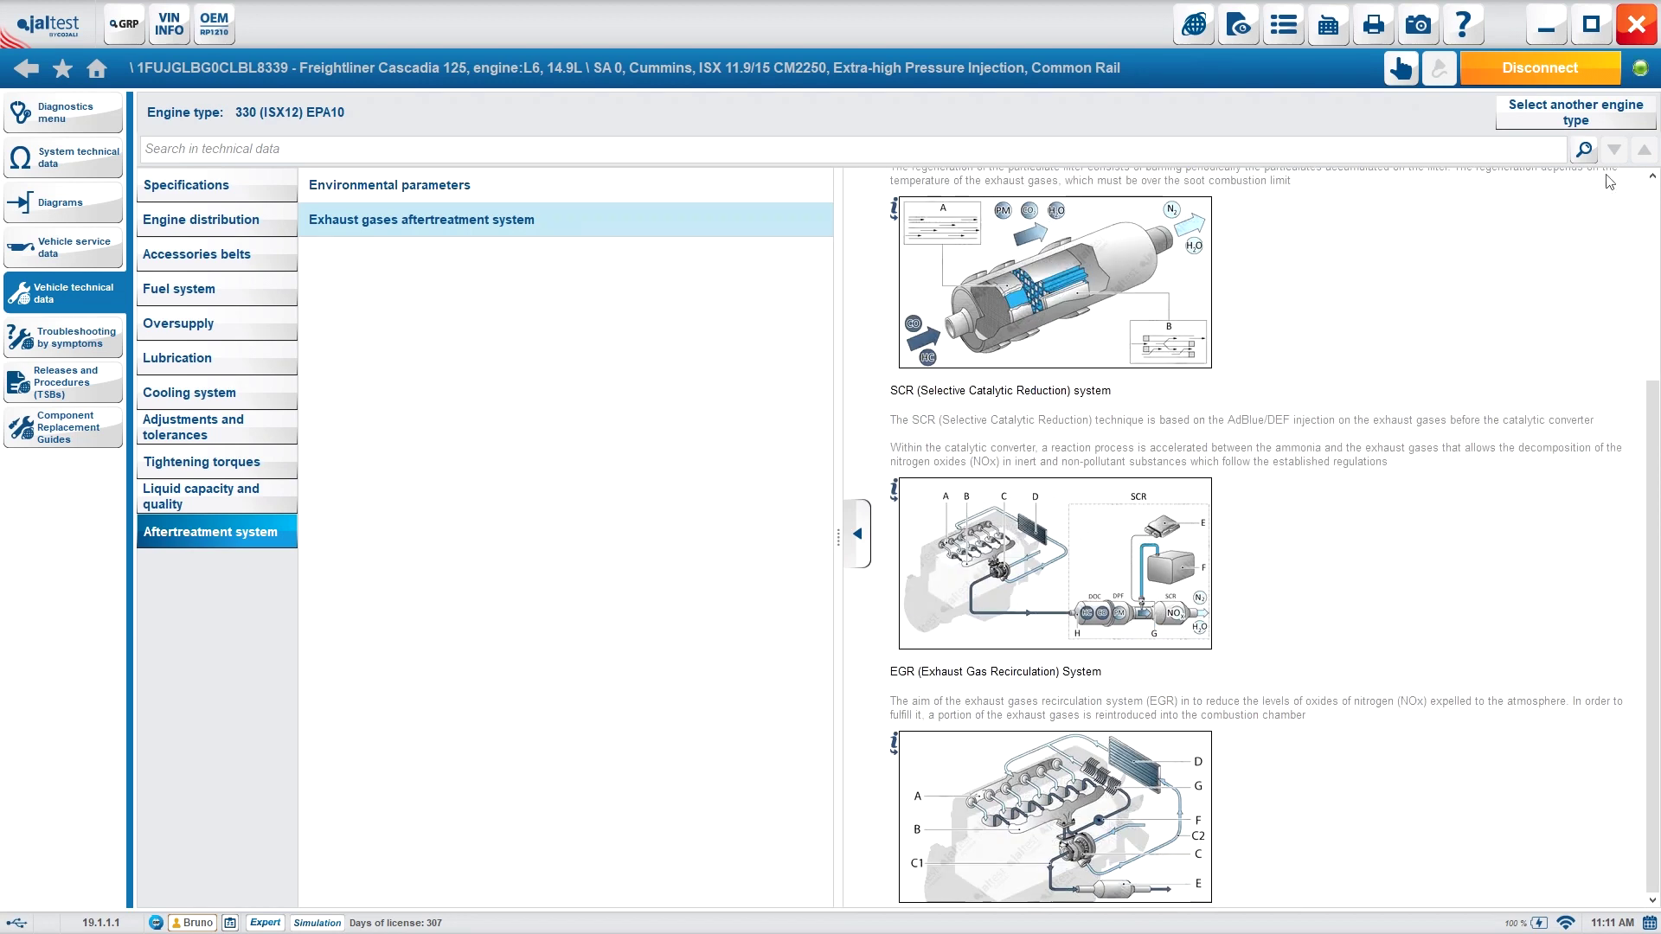
left_click(41, 291)
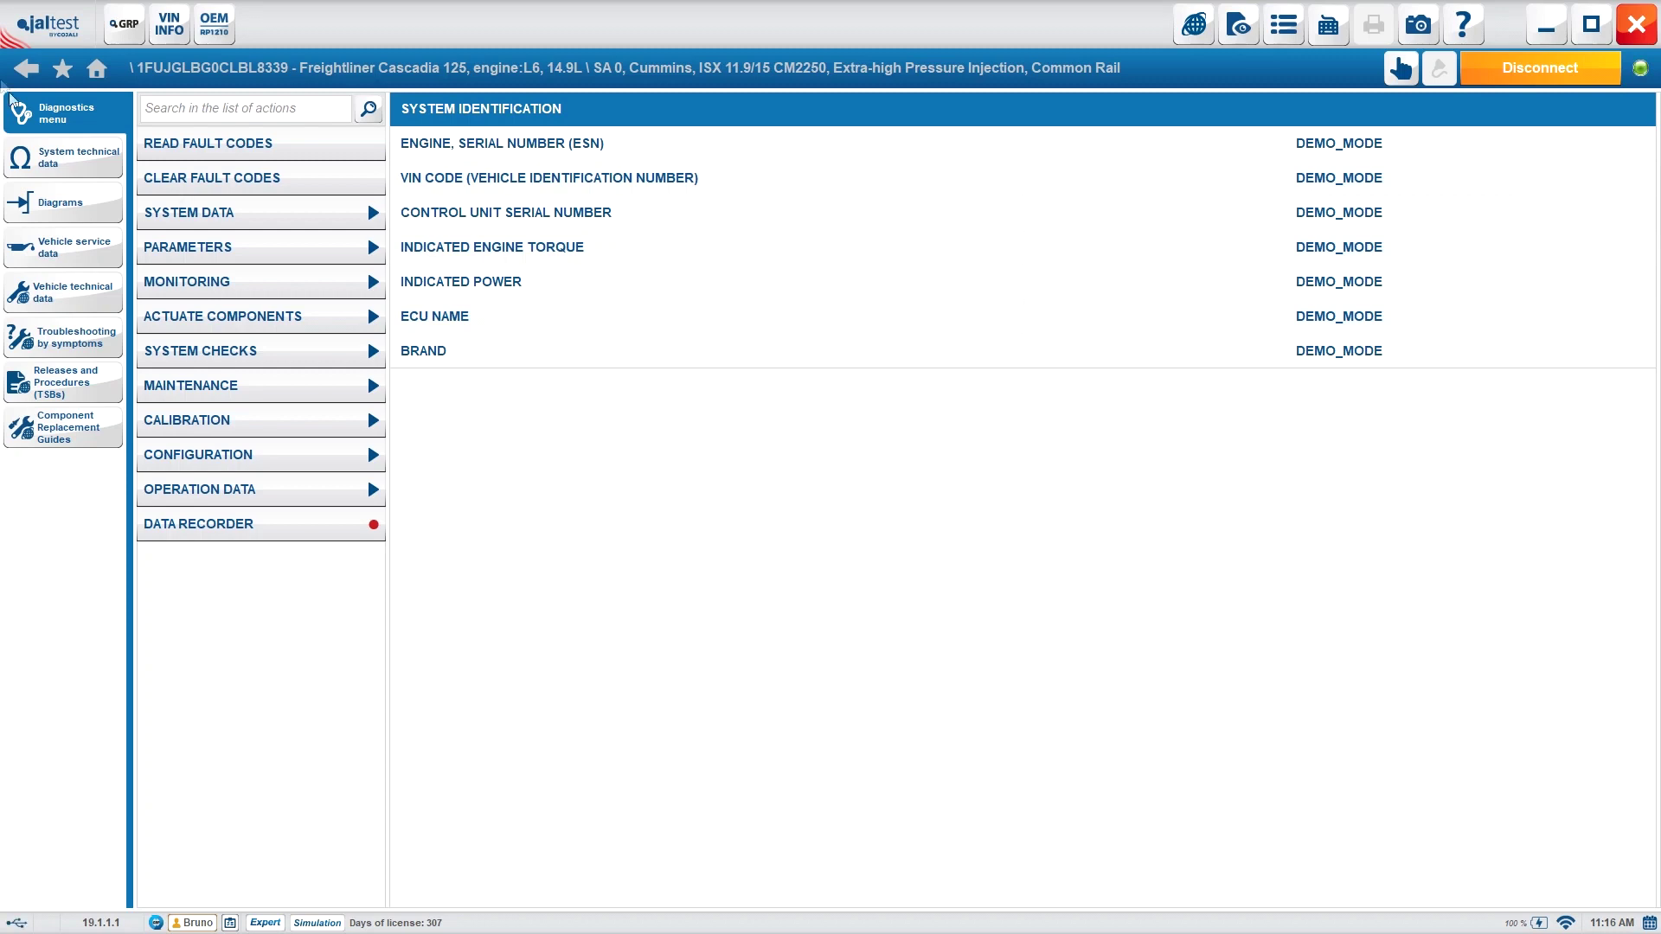
Step: Open Troubleshooting by symptoms and scroll to the seven-step 'Coolant fluid in the engine oil' procedure
left_click(262, 154)
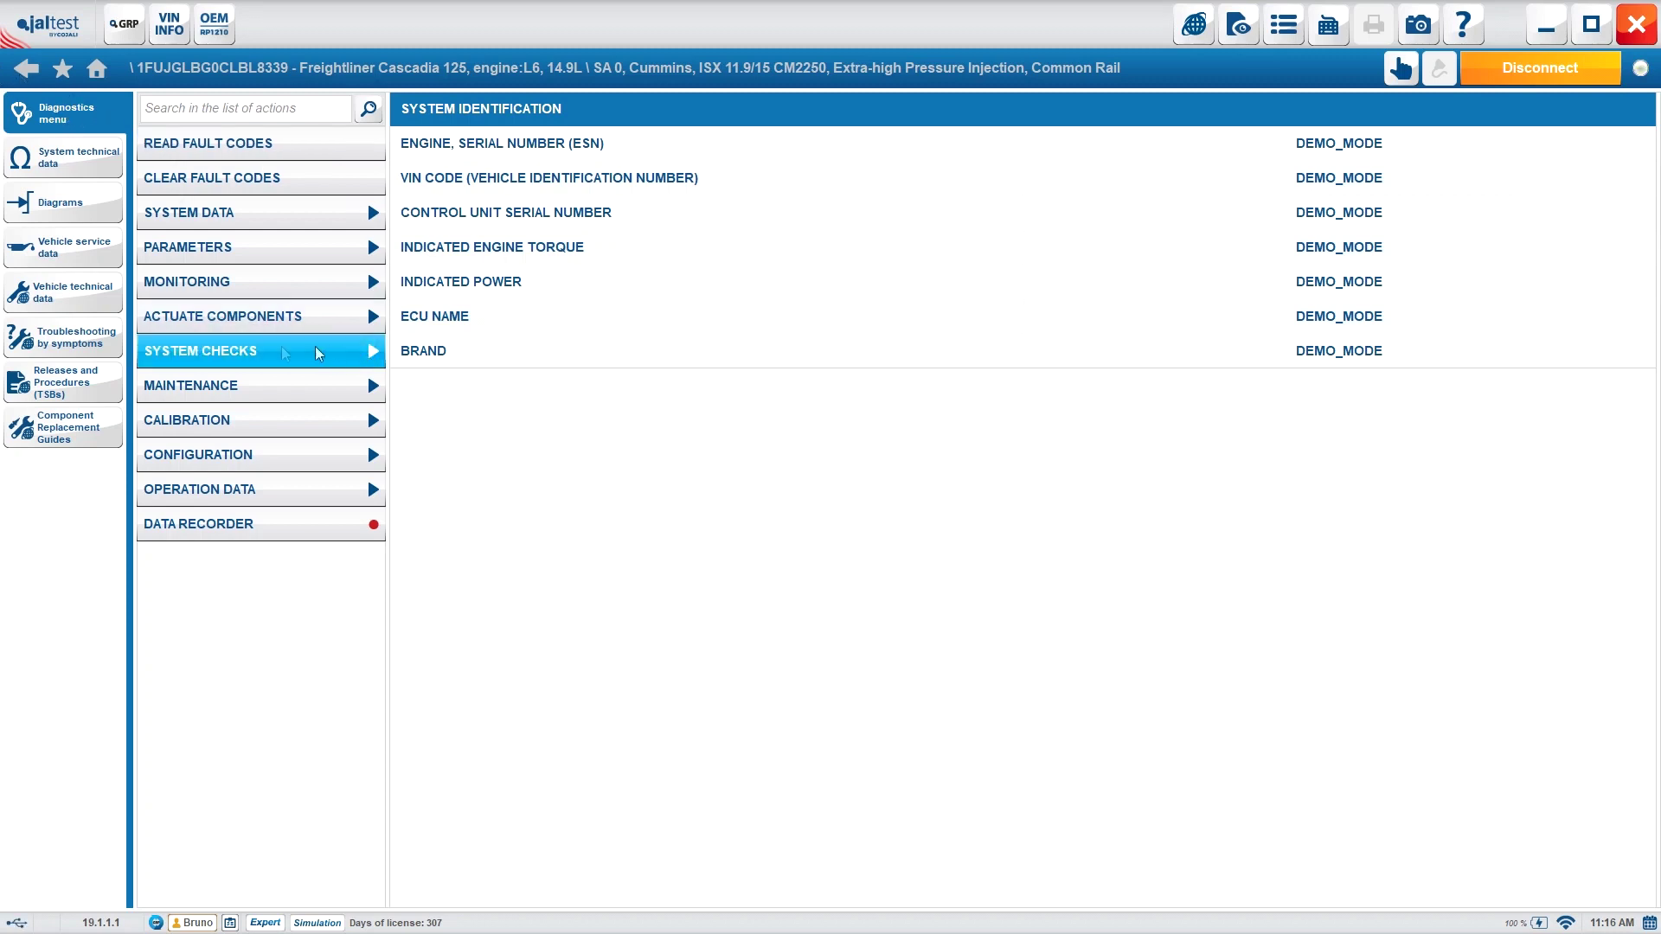
left_click(80, 345)
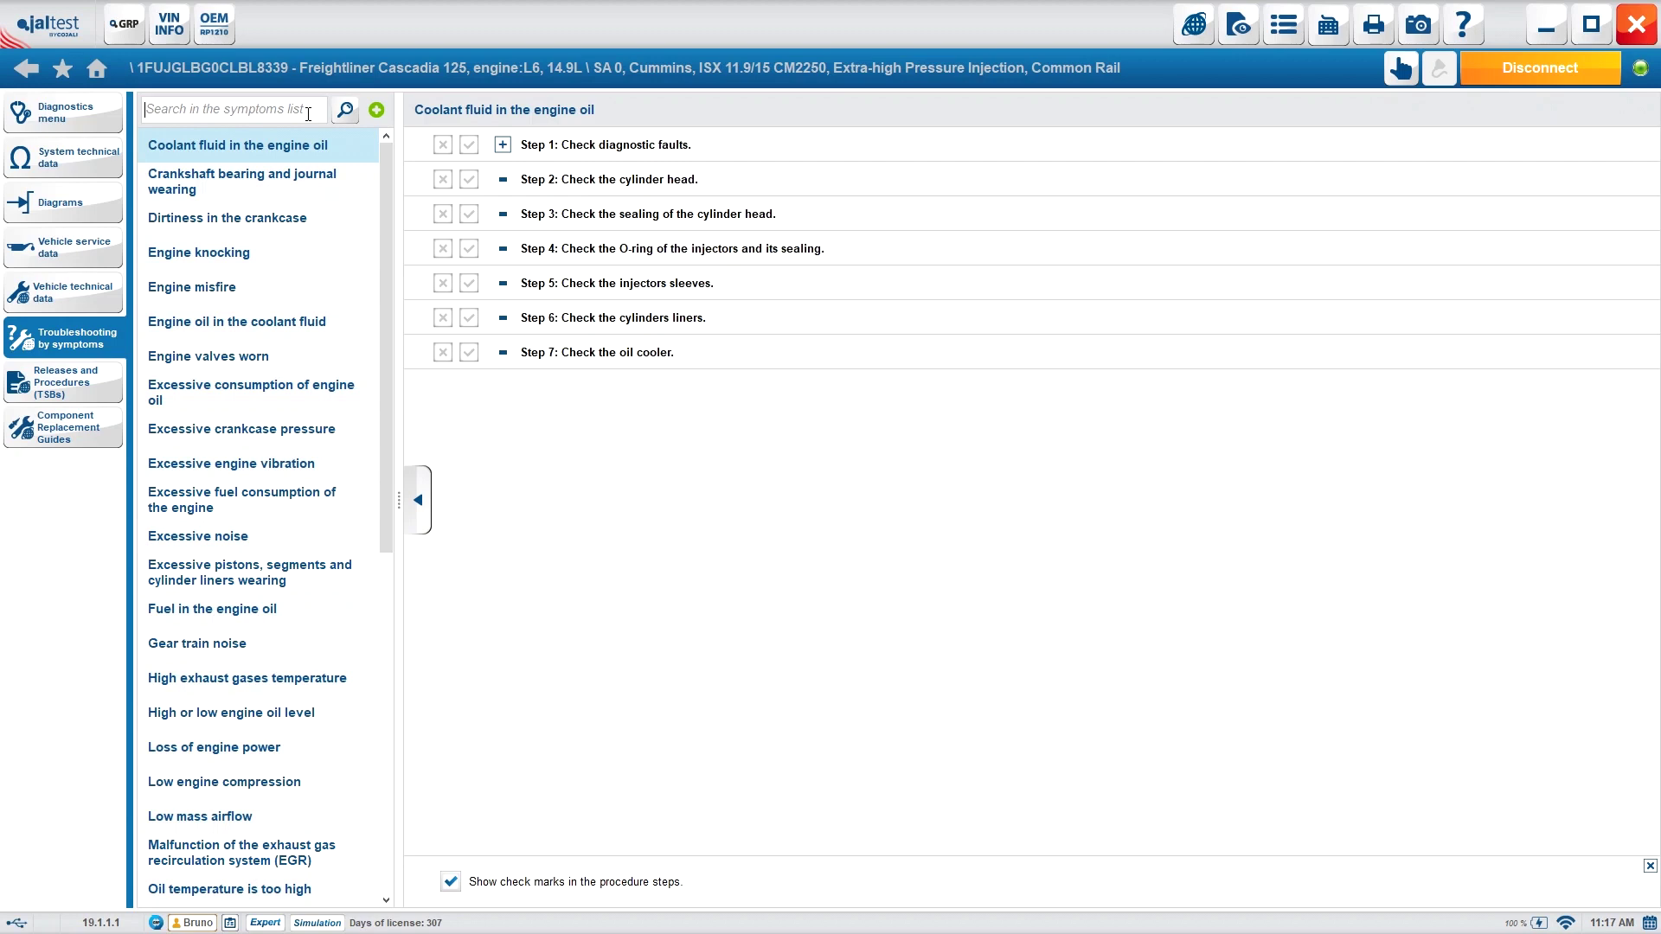
left_click_drag(386, 211, 373, 132)
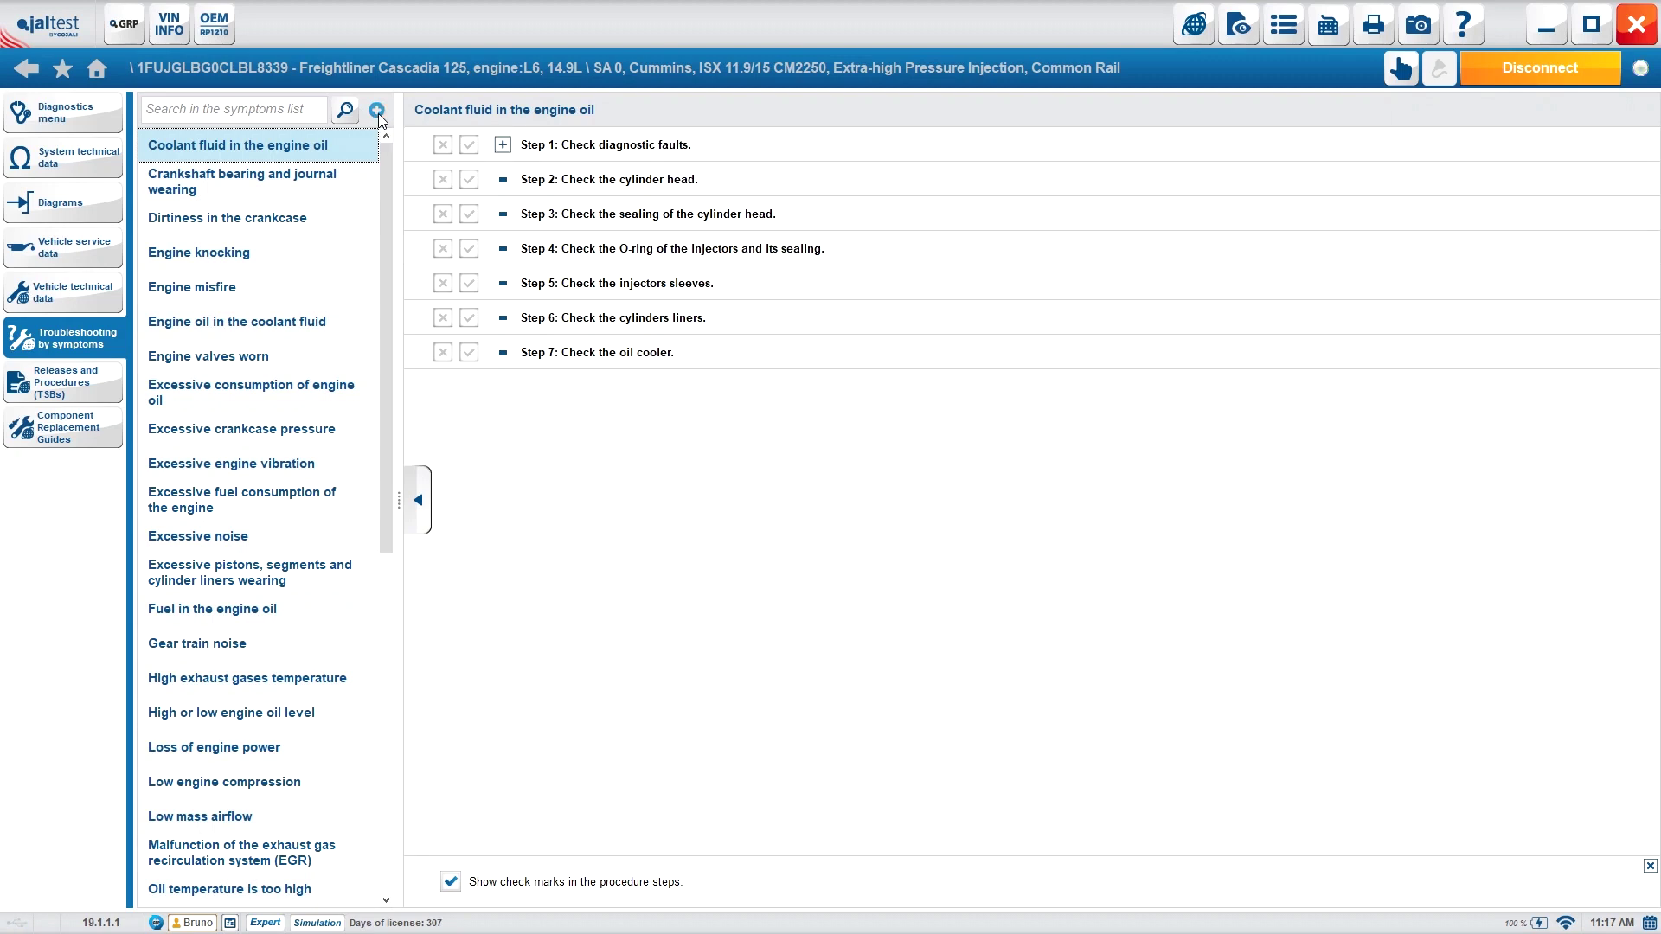
Step: Create custom troubleshooting 'Jaltest TEst' with 'Step 1: Check Diagnostics Code', saved without GRP synchronization
left_click(378, 111)
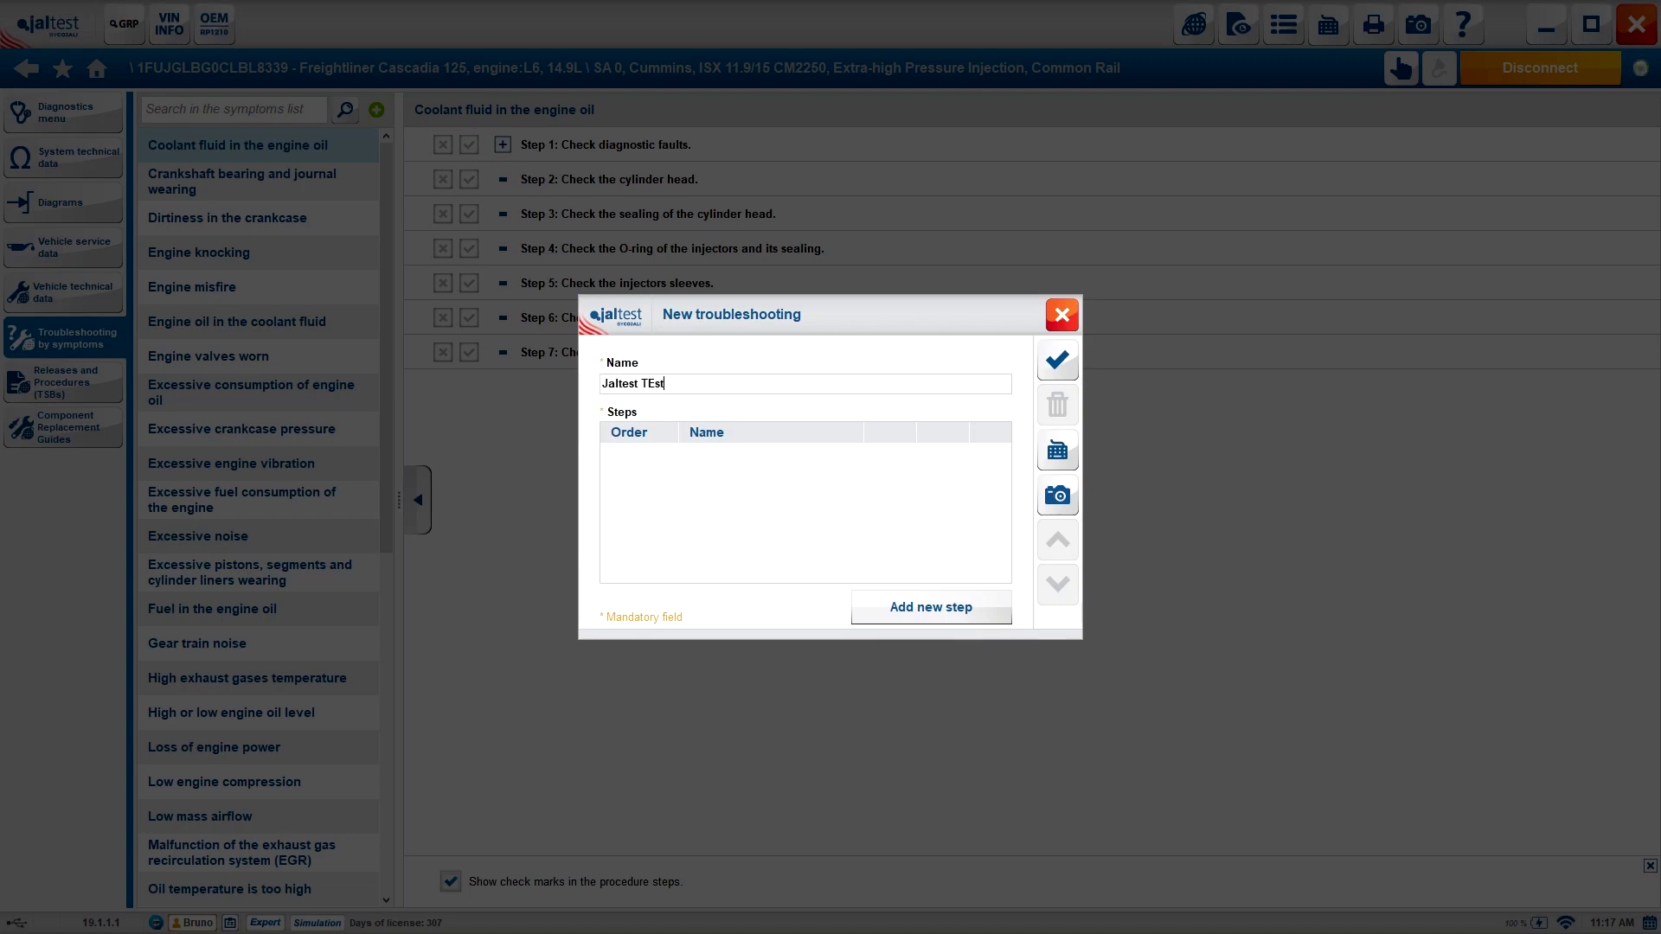
left_click(930, 607)
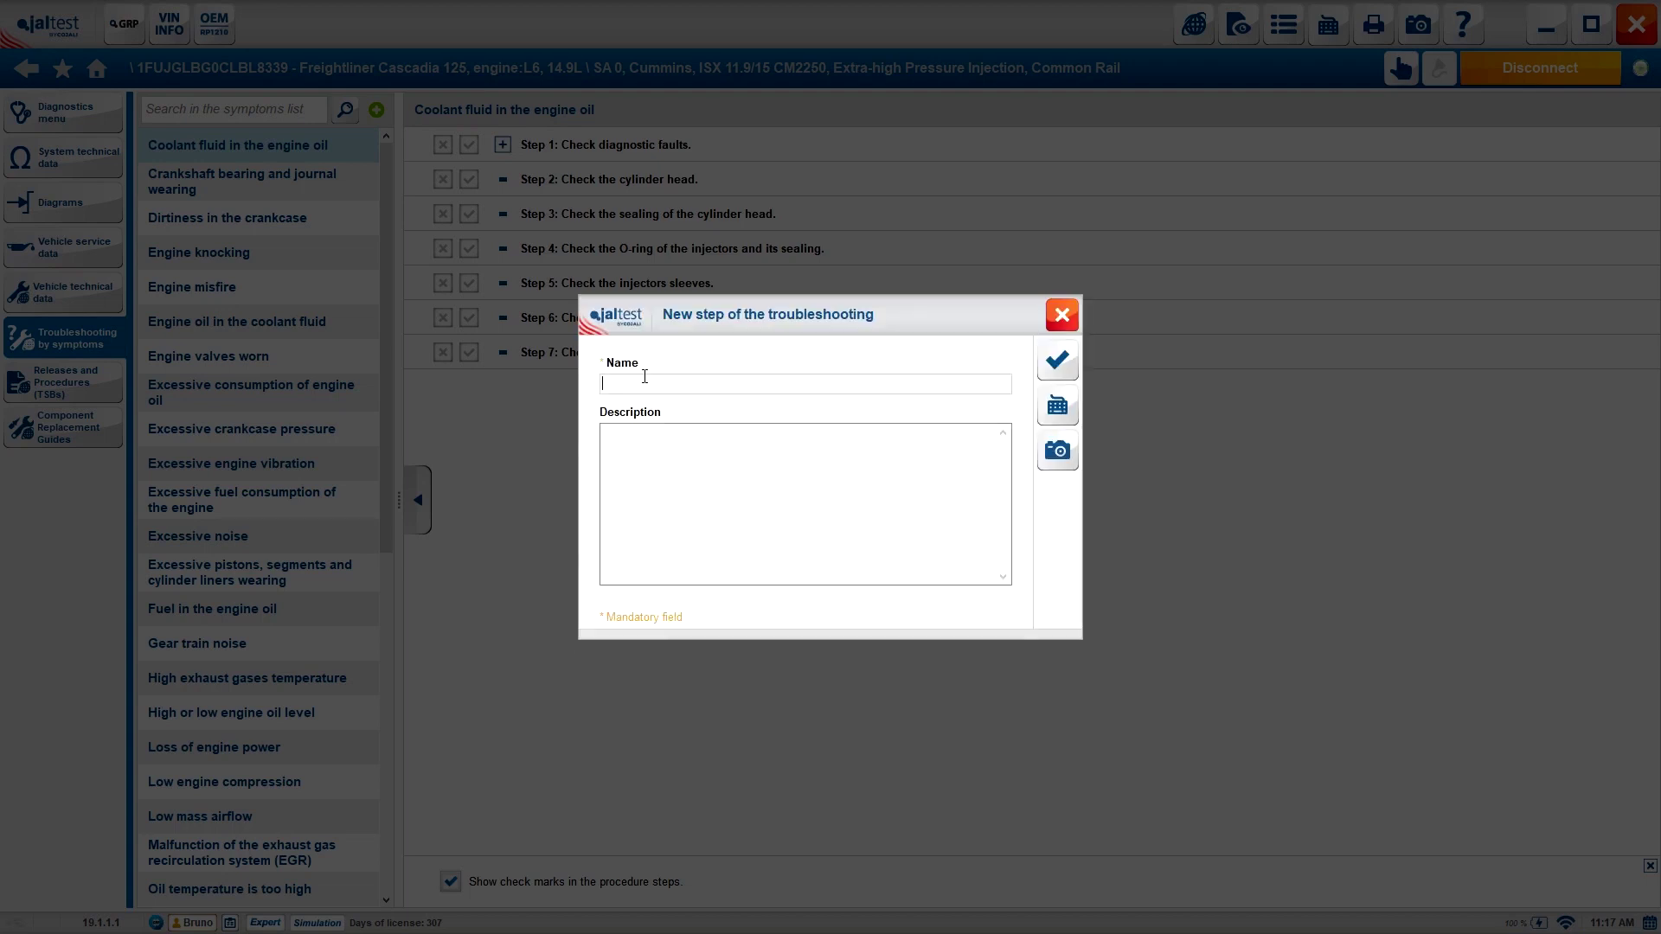
type("Step 1: Check Diagnostics Code")
left_click(676, 478)
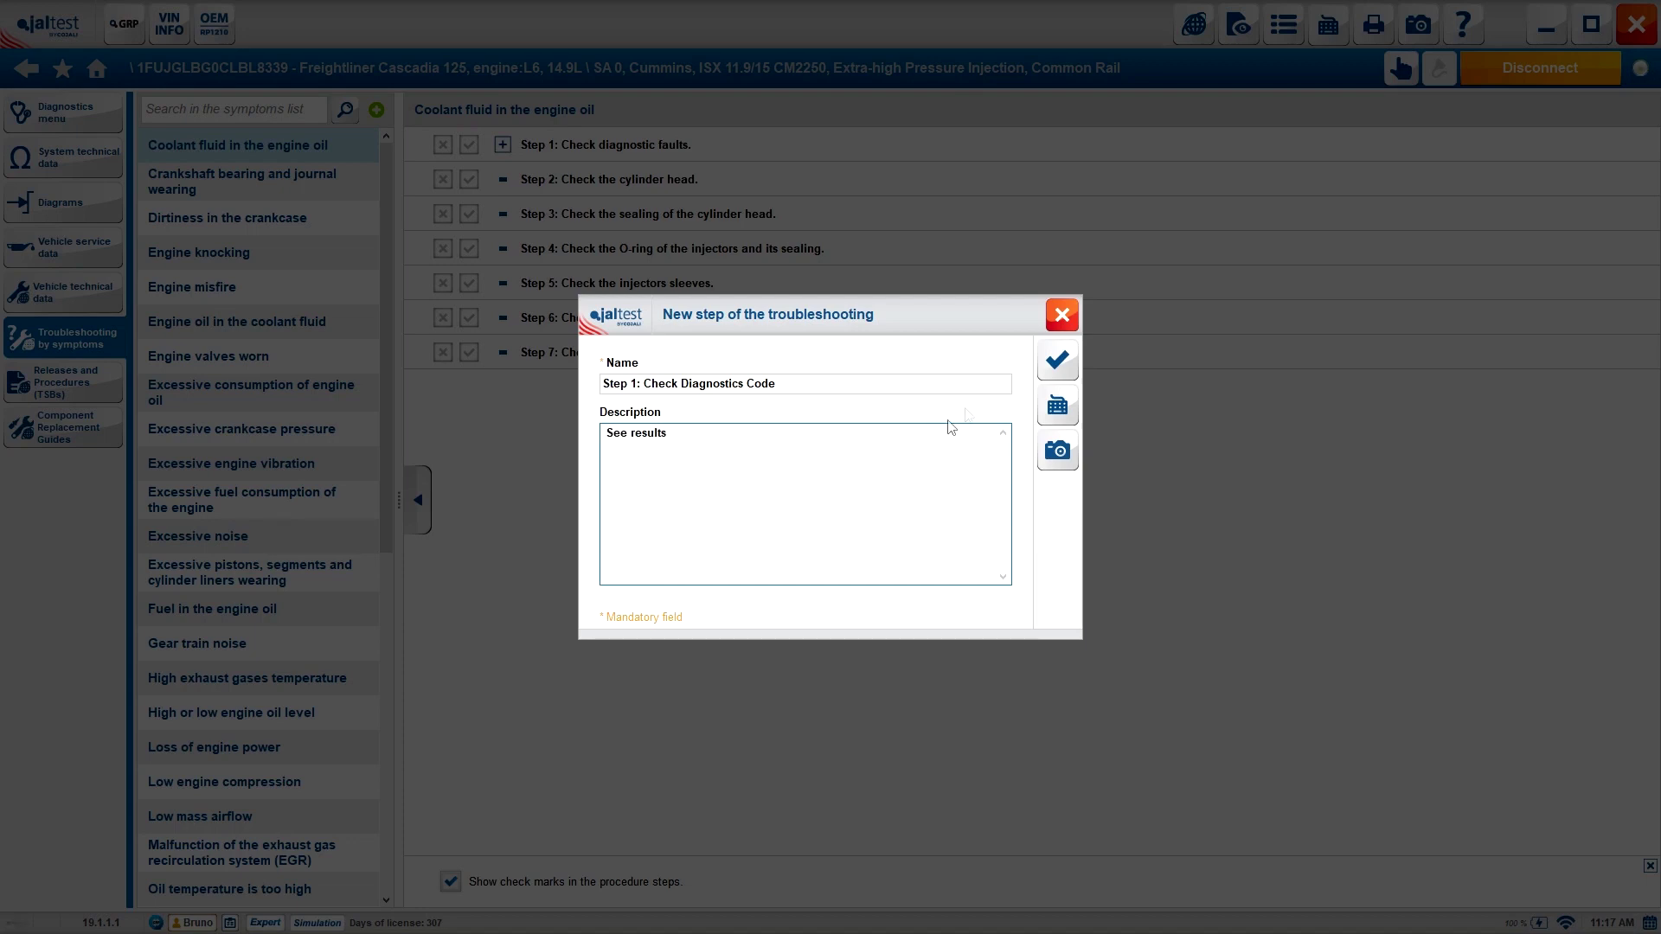
left_click(1057, 360)
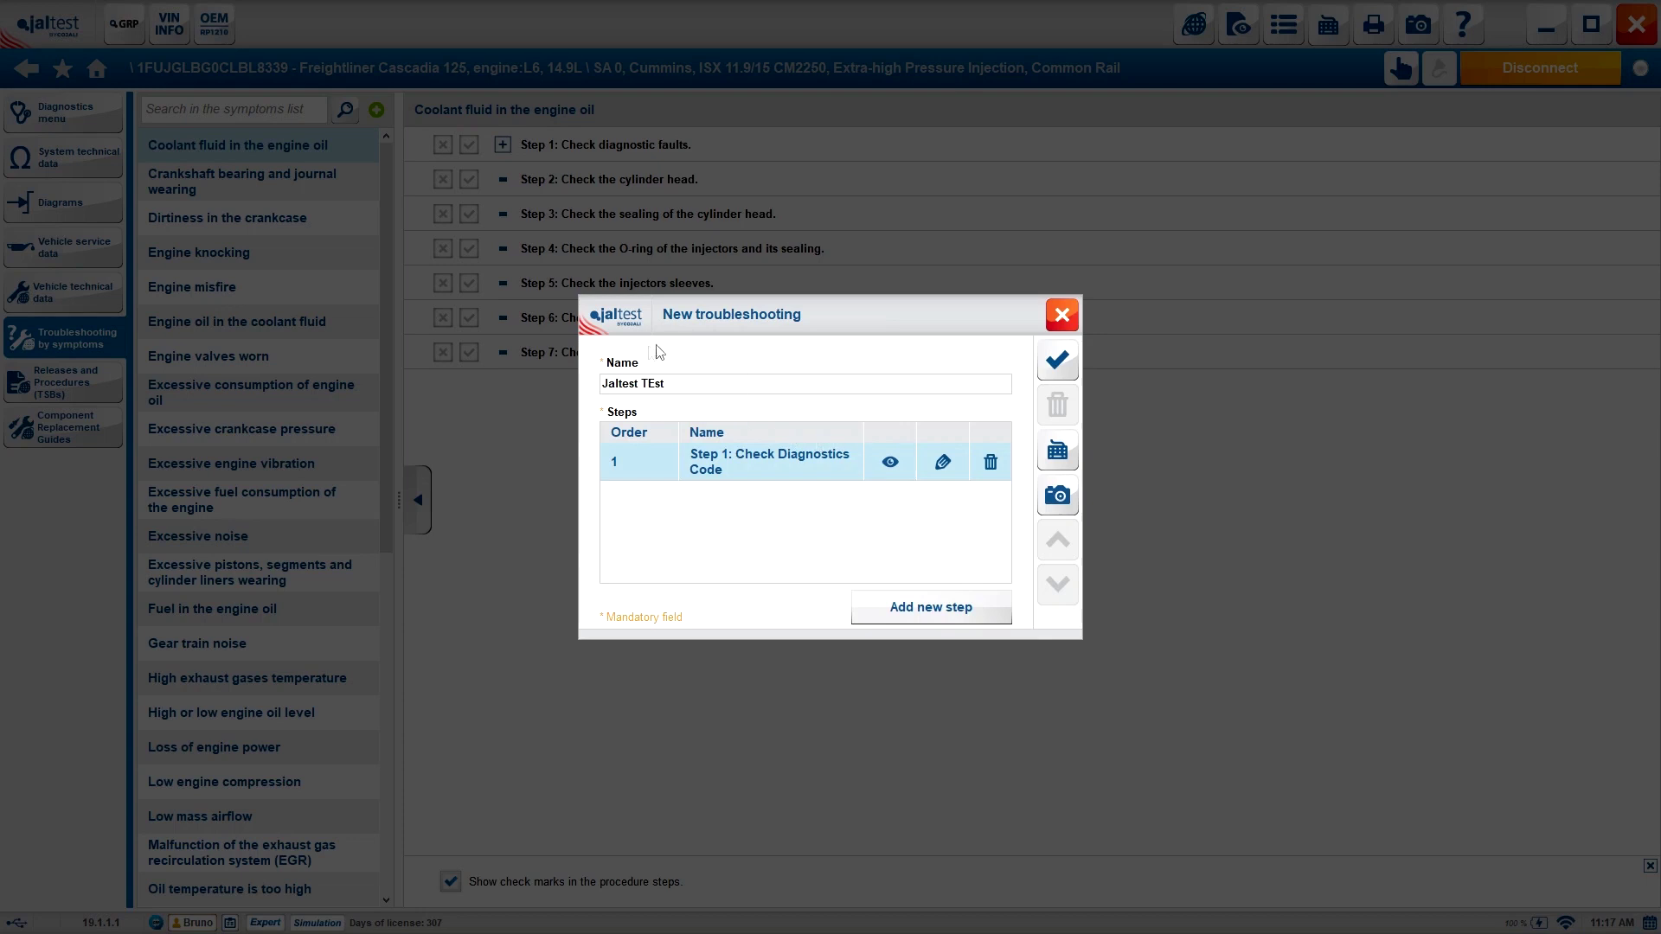
left_click(1061, 358)
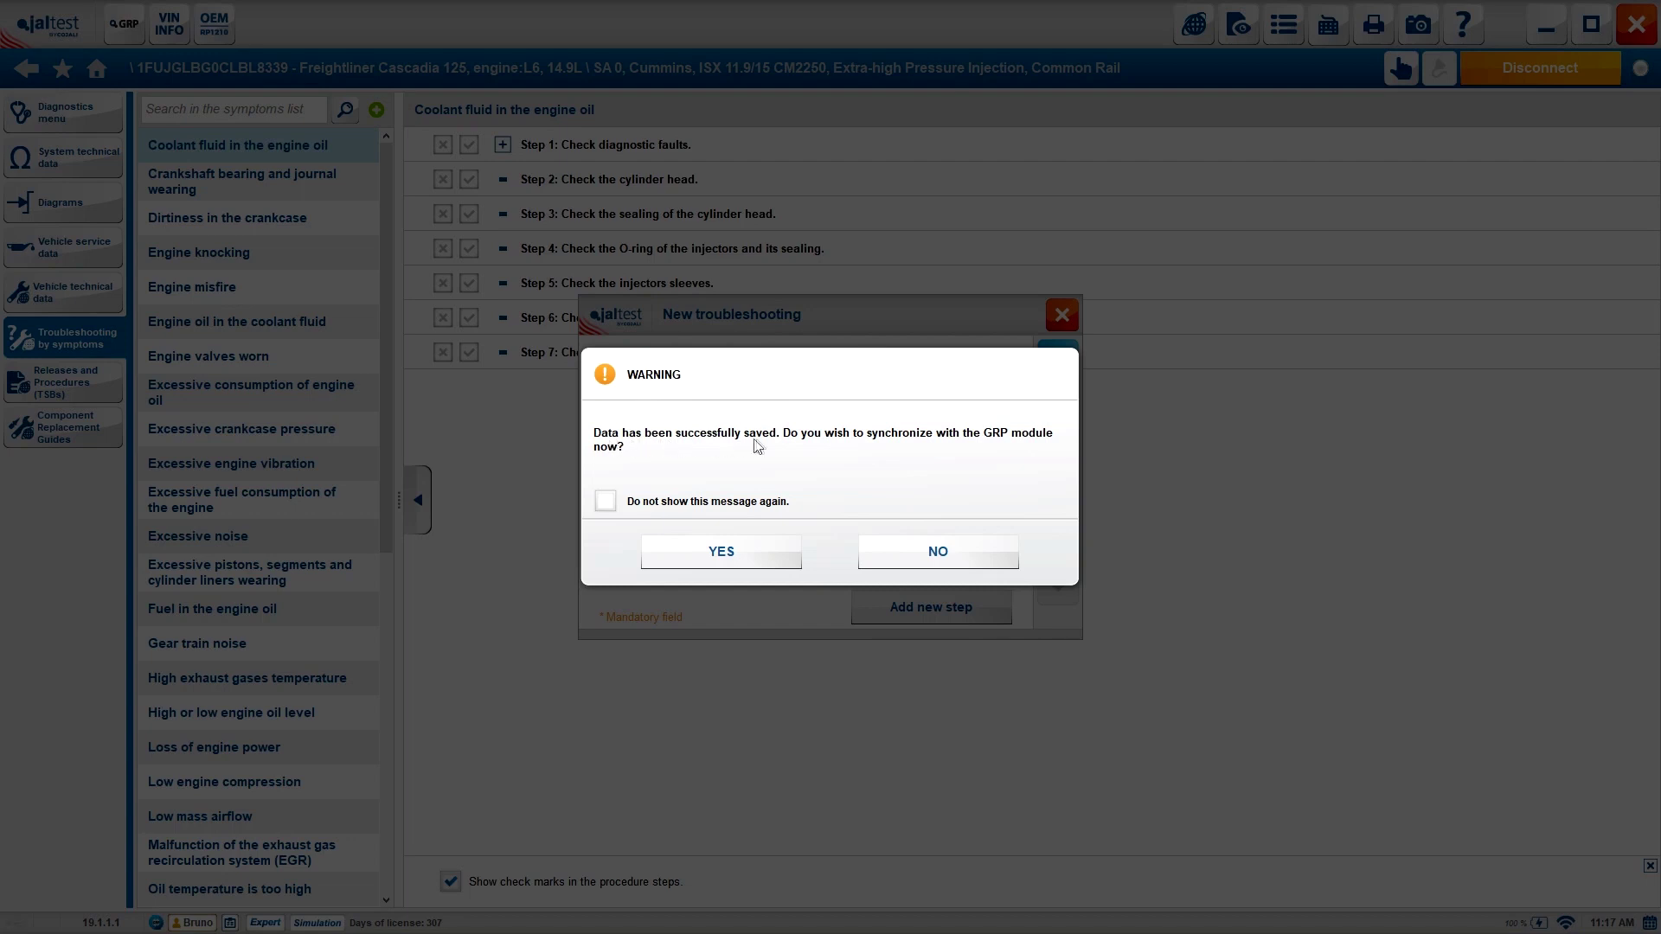
left_click(947, 547)
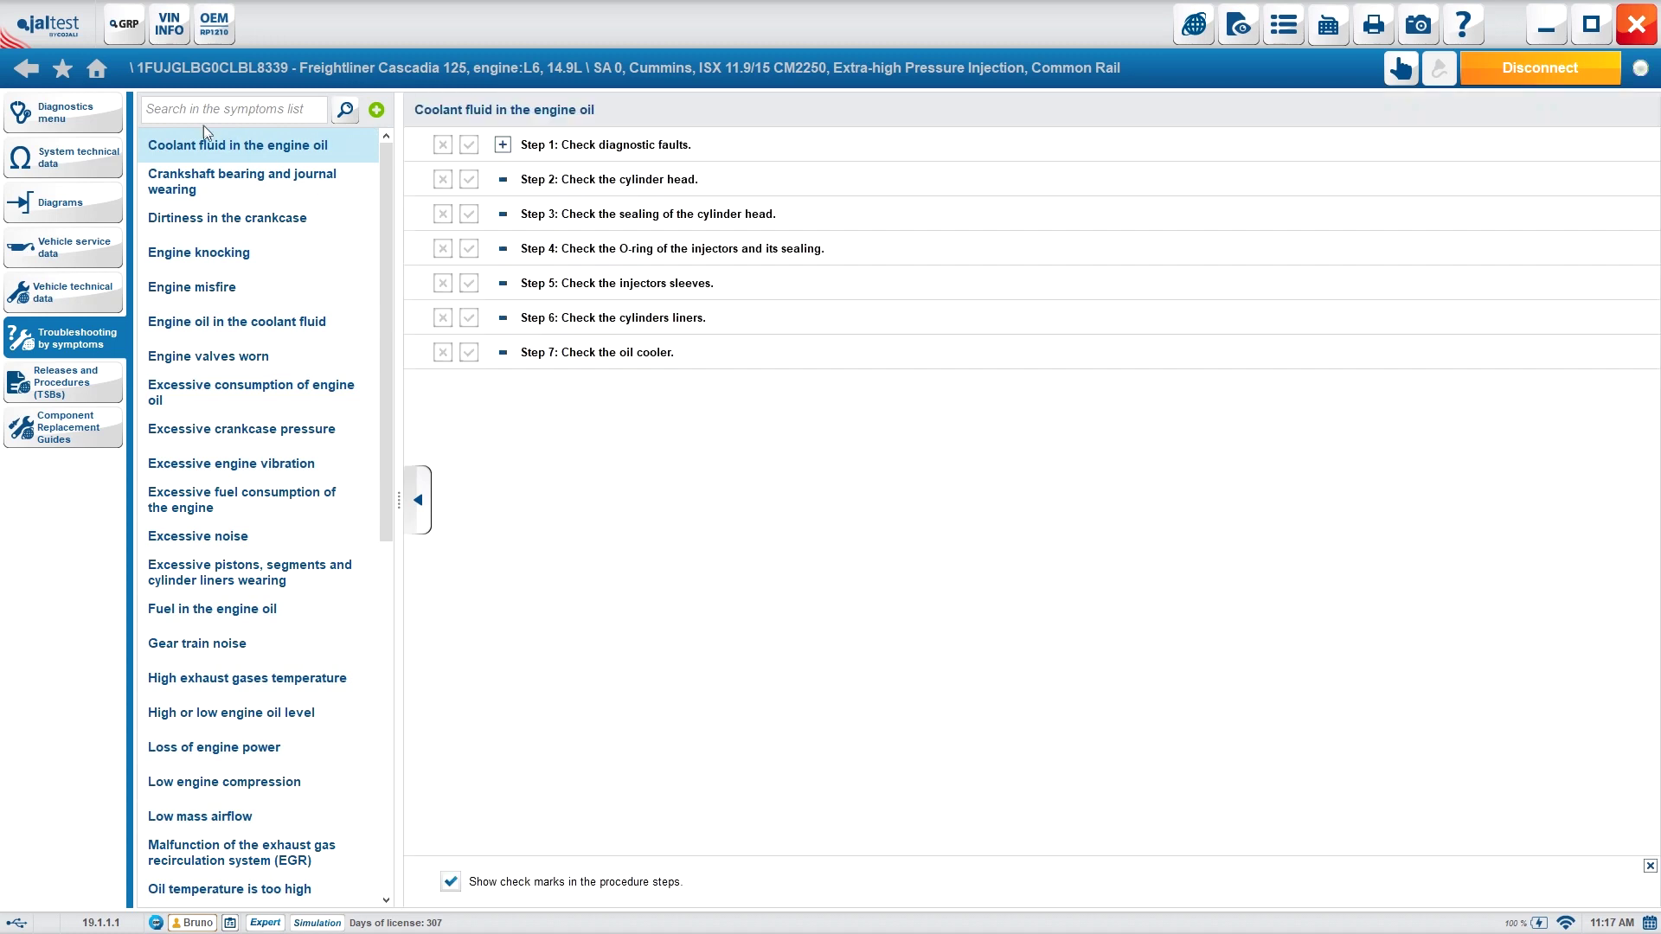
Step: Search the symptoms for 'jaltest' and expand the custom procedure's Step 1 description
left_click(200, 112)
type("jaltest")
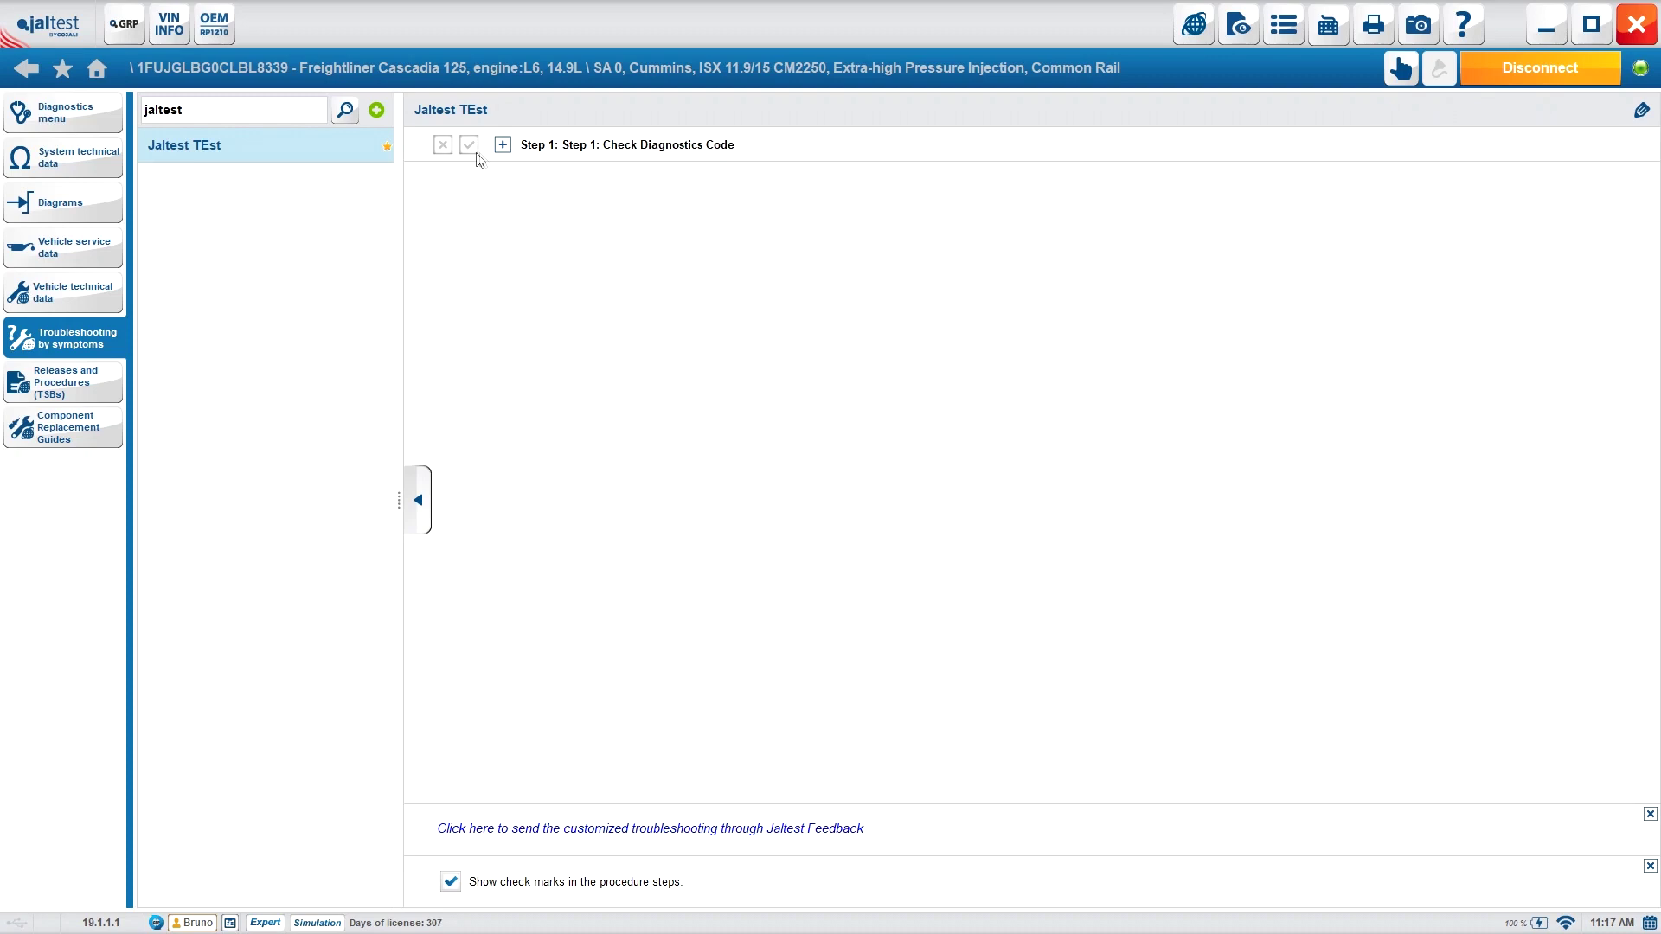
left_click(503, 144)
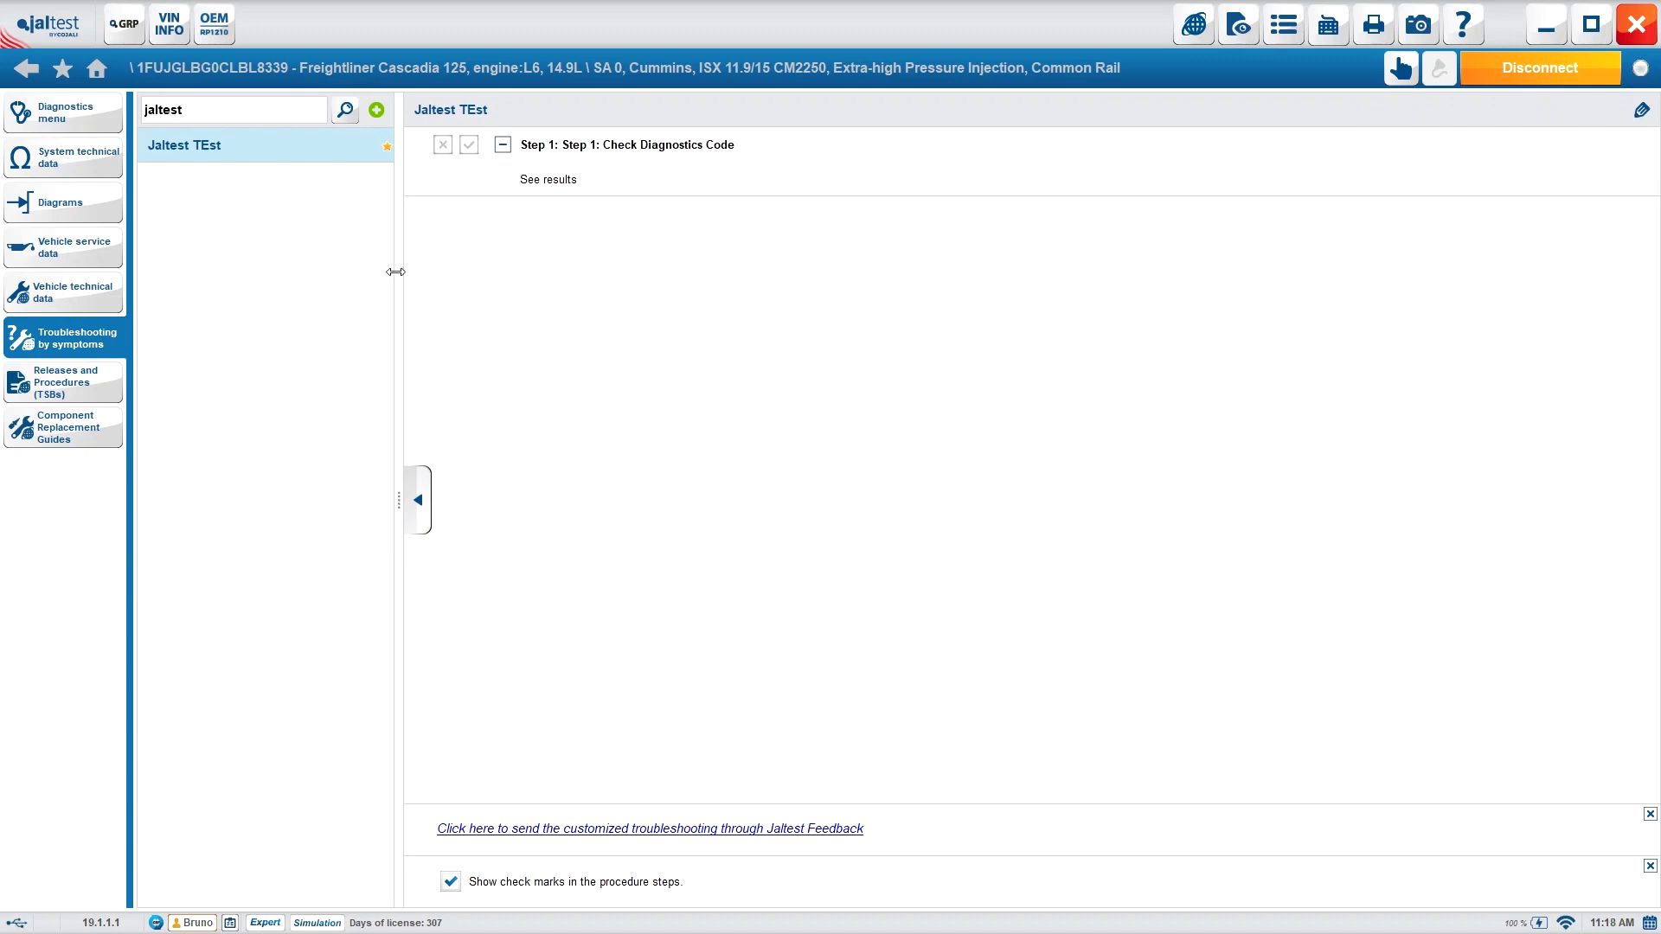
Step: Open and close the custom troubleshooting editor, then clear the 'jaltest' search
left_click(1641, 111)
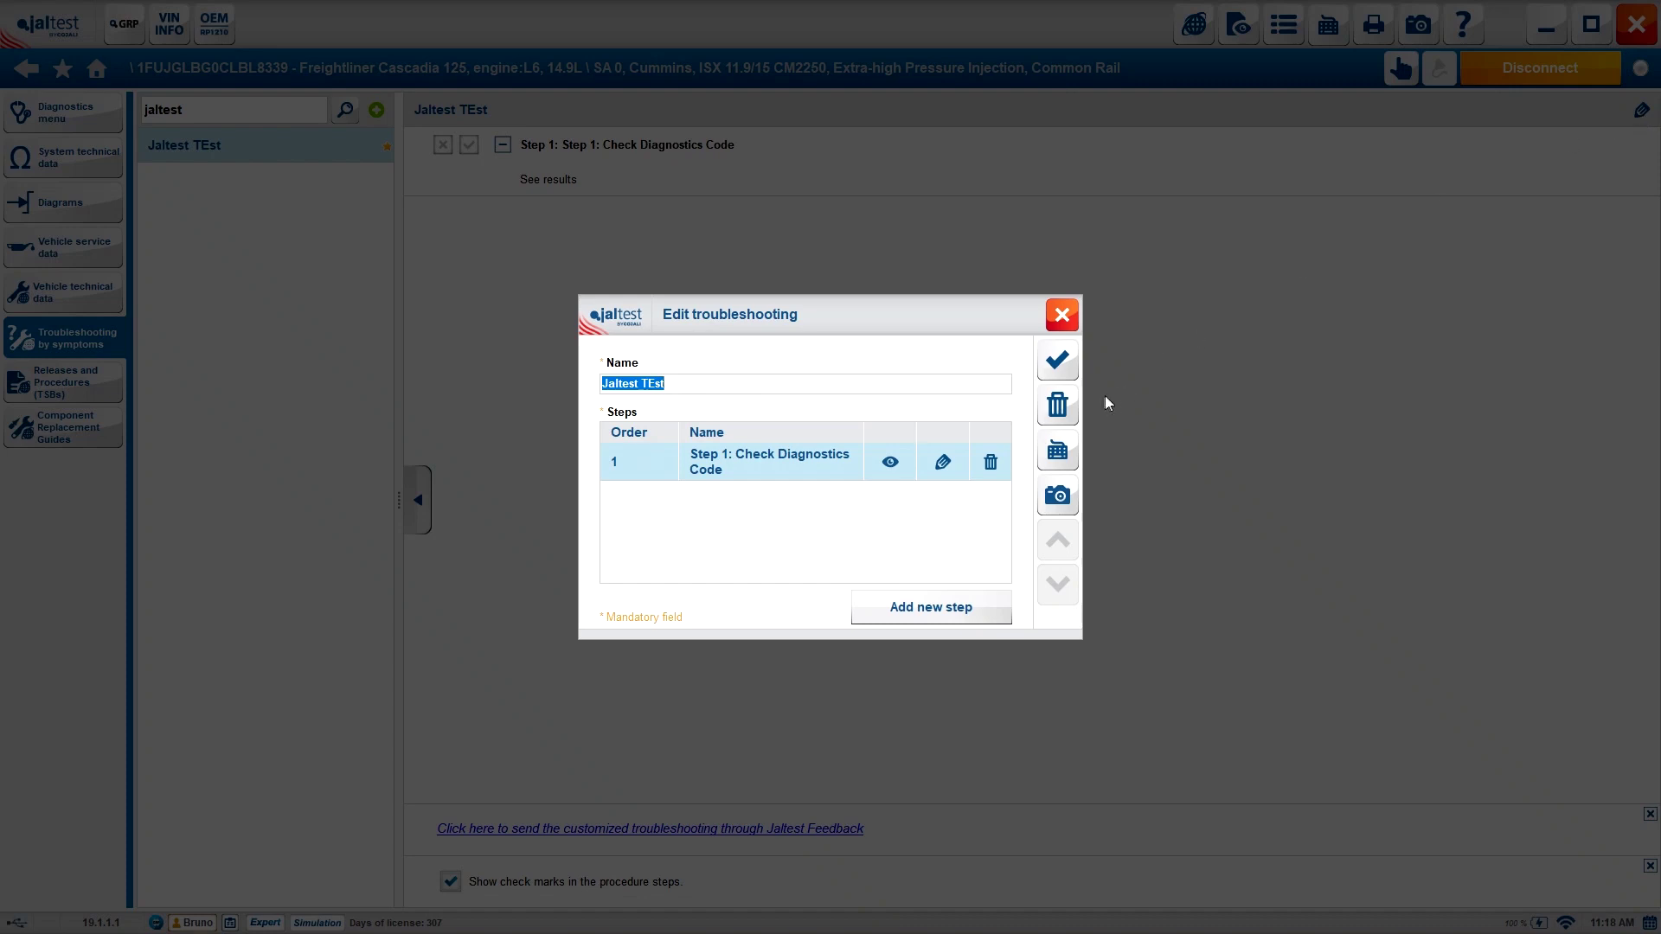
left_click(1062, 315)
double_click(196, 105)
key("BackSpace")
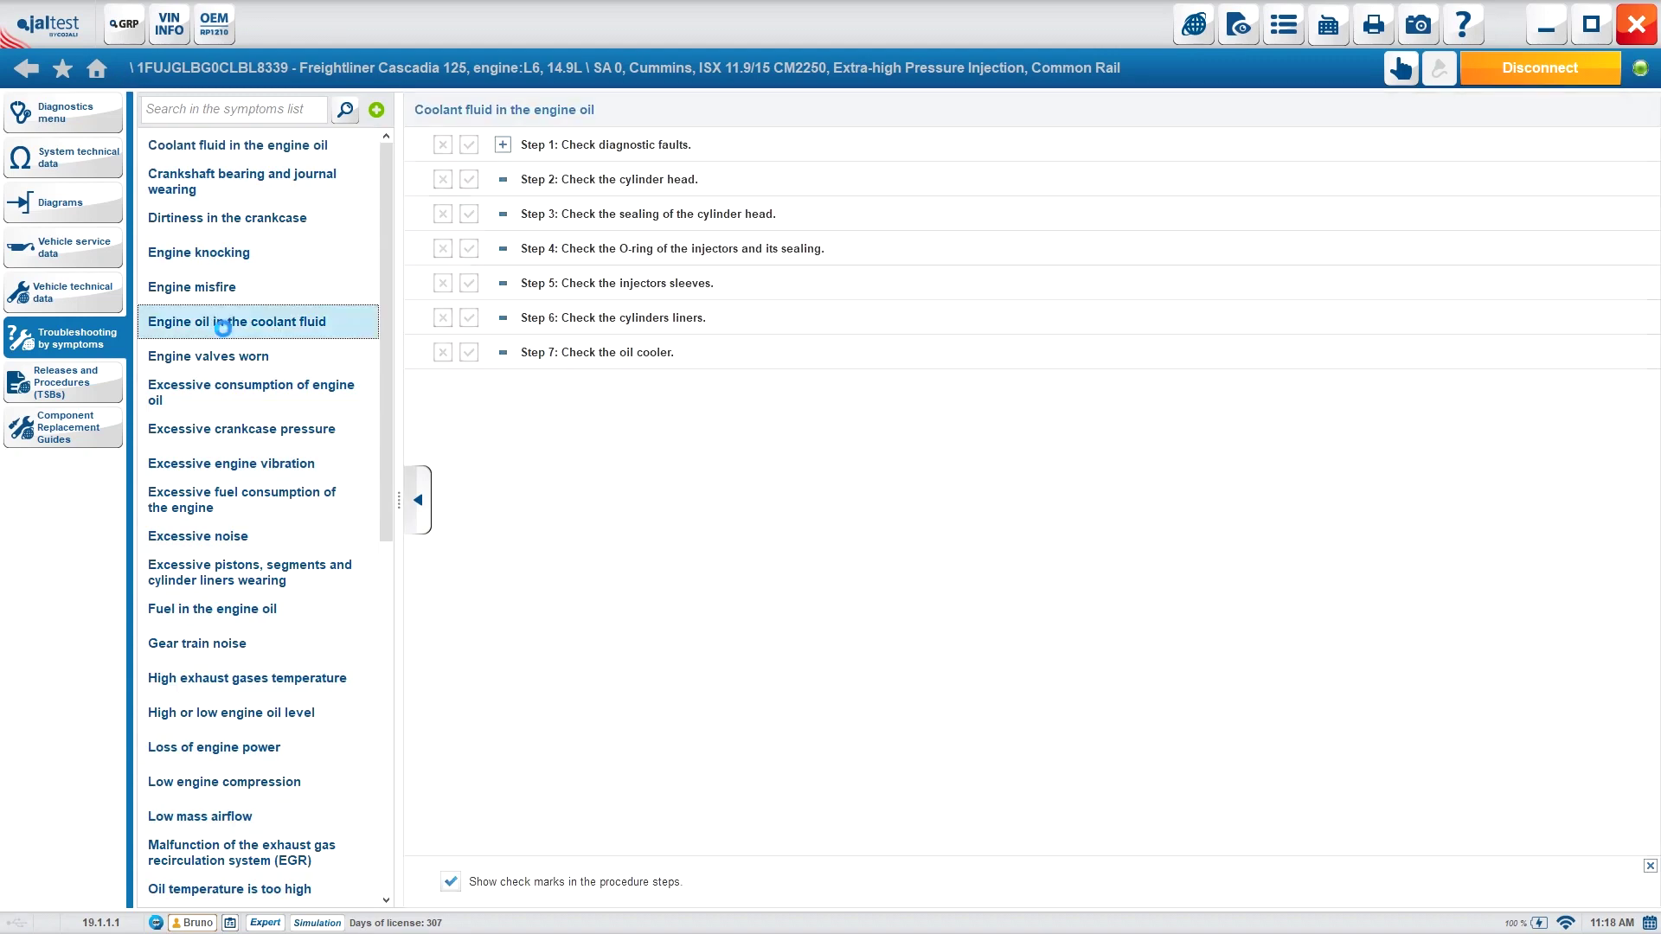
Step: Open 'Engine oil in the coolant fluid' and read the Step 1 and Step 7 descriptions
left_click(224, 329)
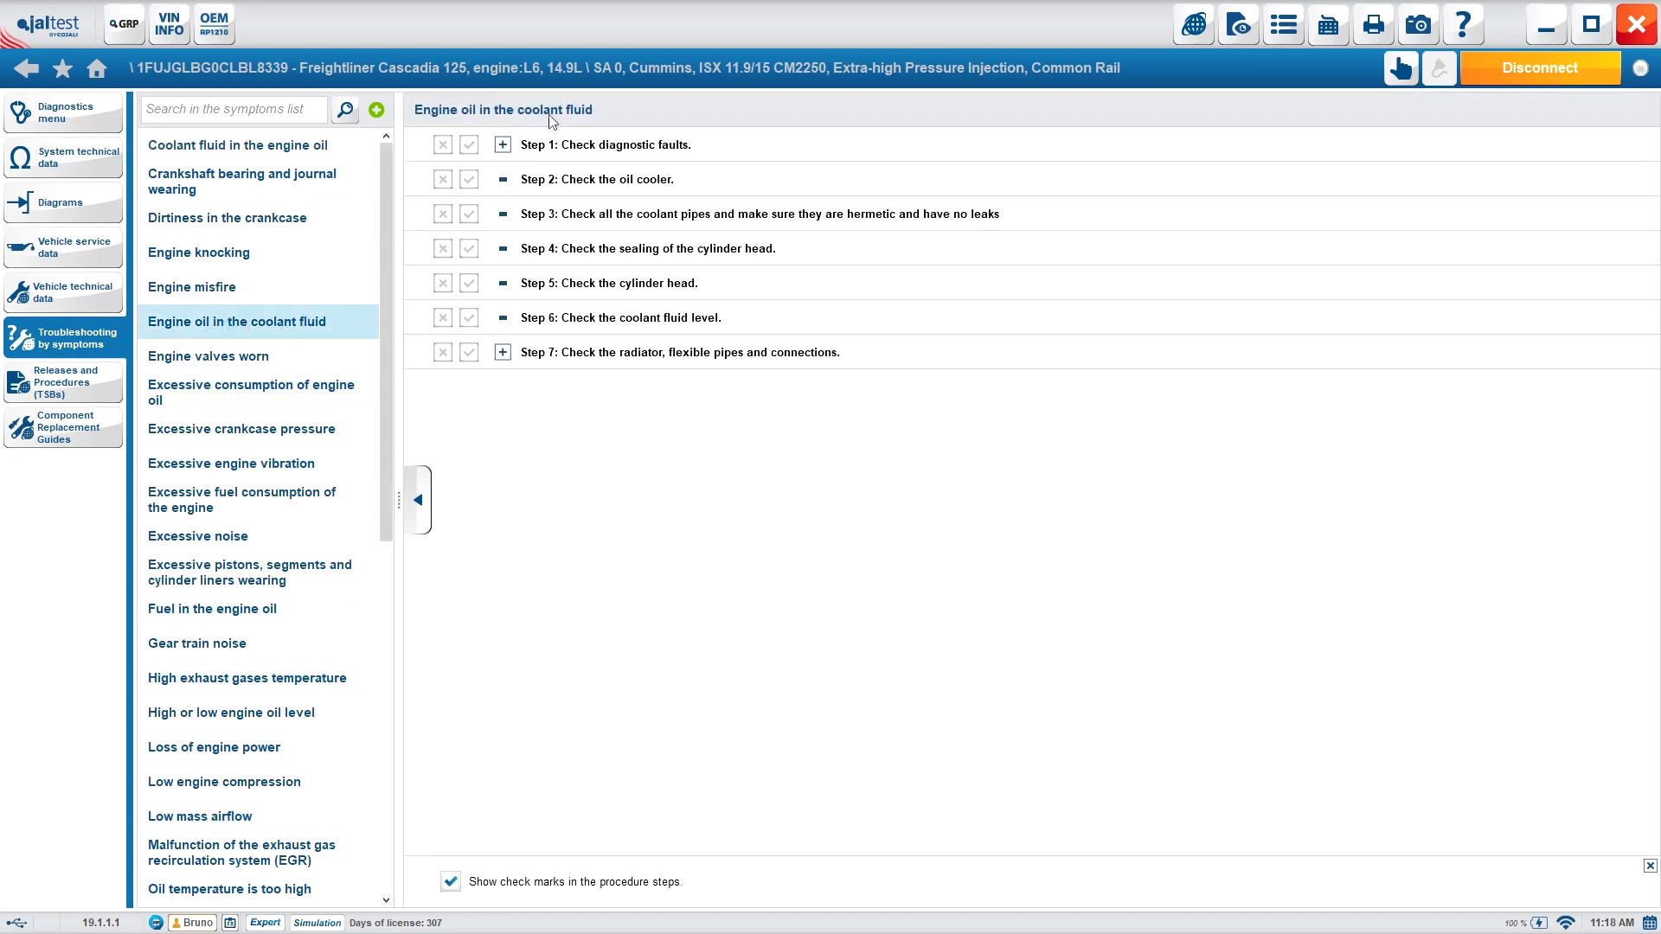
left_click(502, 146)
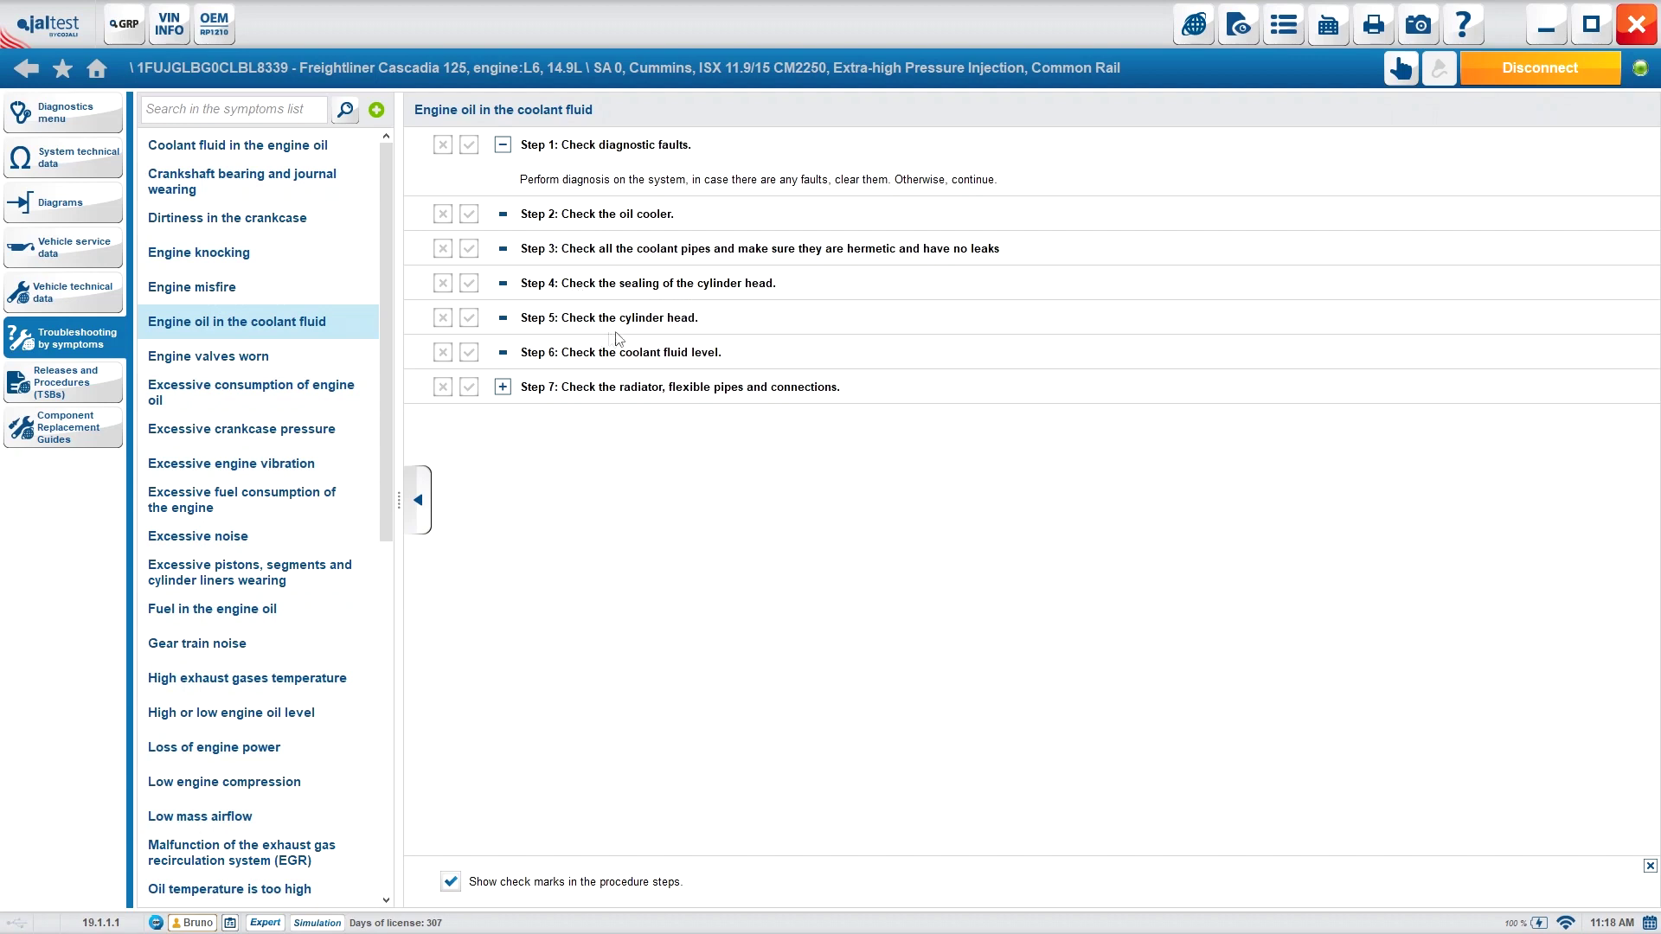
left_click(503, 387)
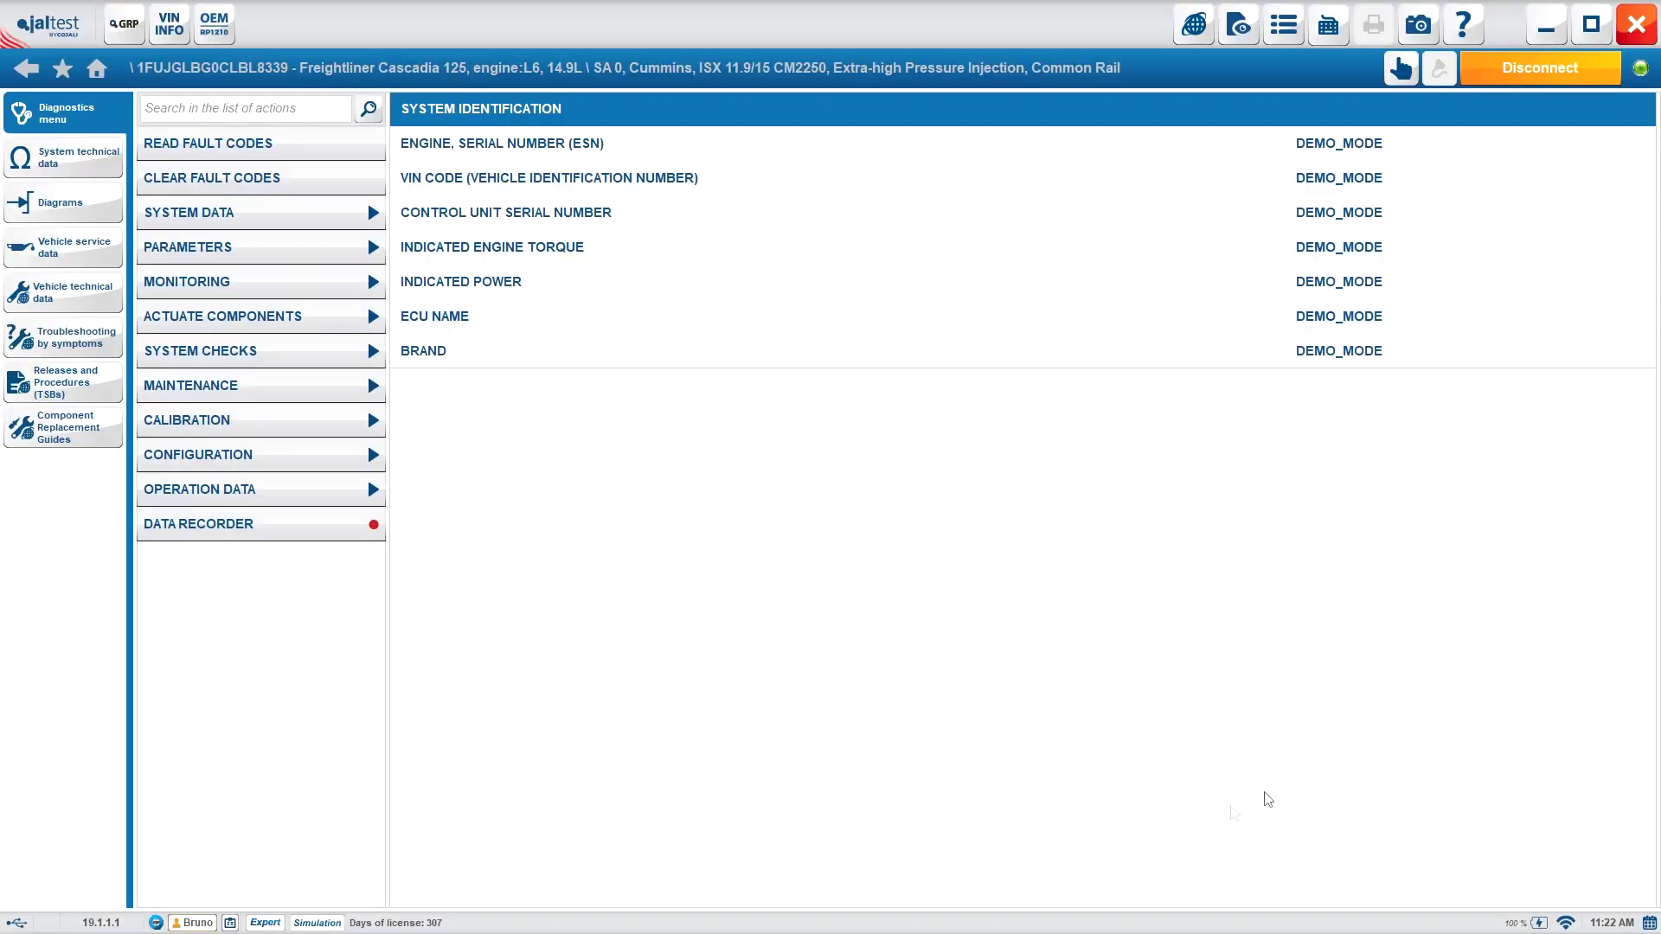
Step: In Releases and Procedures, review the Acceleration test Initial conditions, mark them done, and review Step 1
left_click(76, 382)
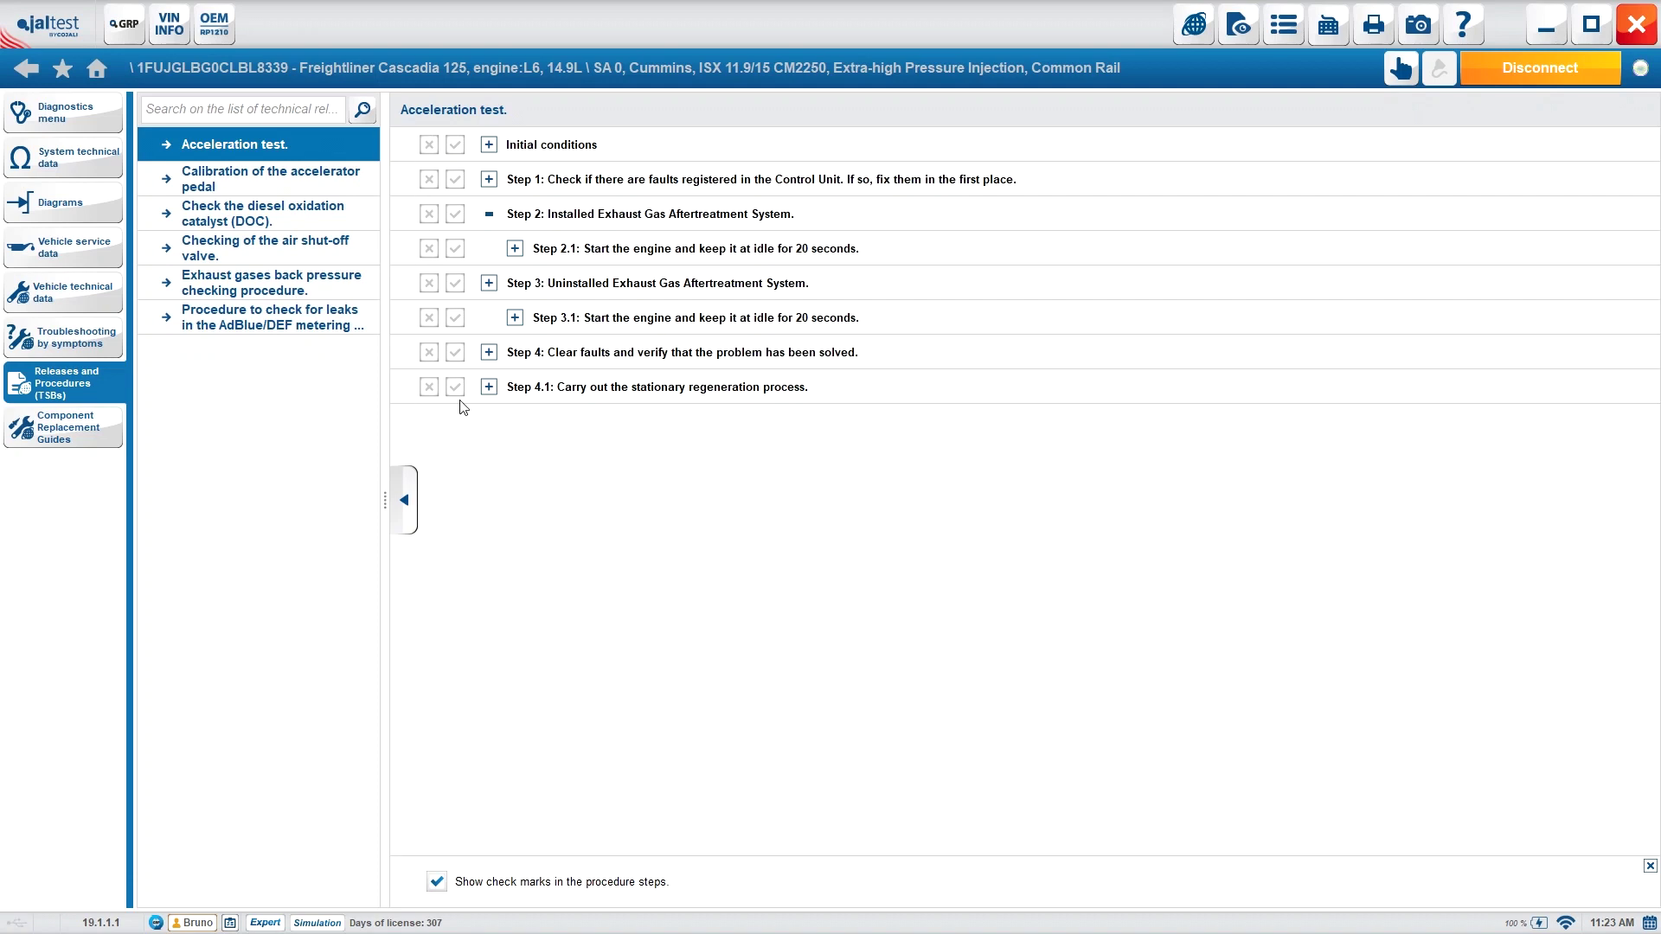
left_click(490, 145)
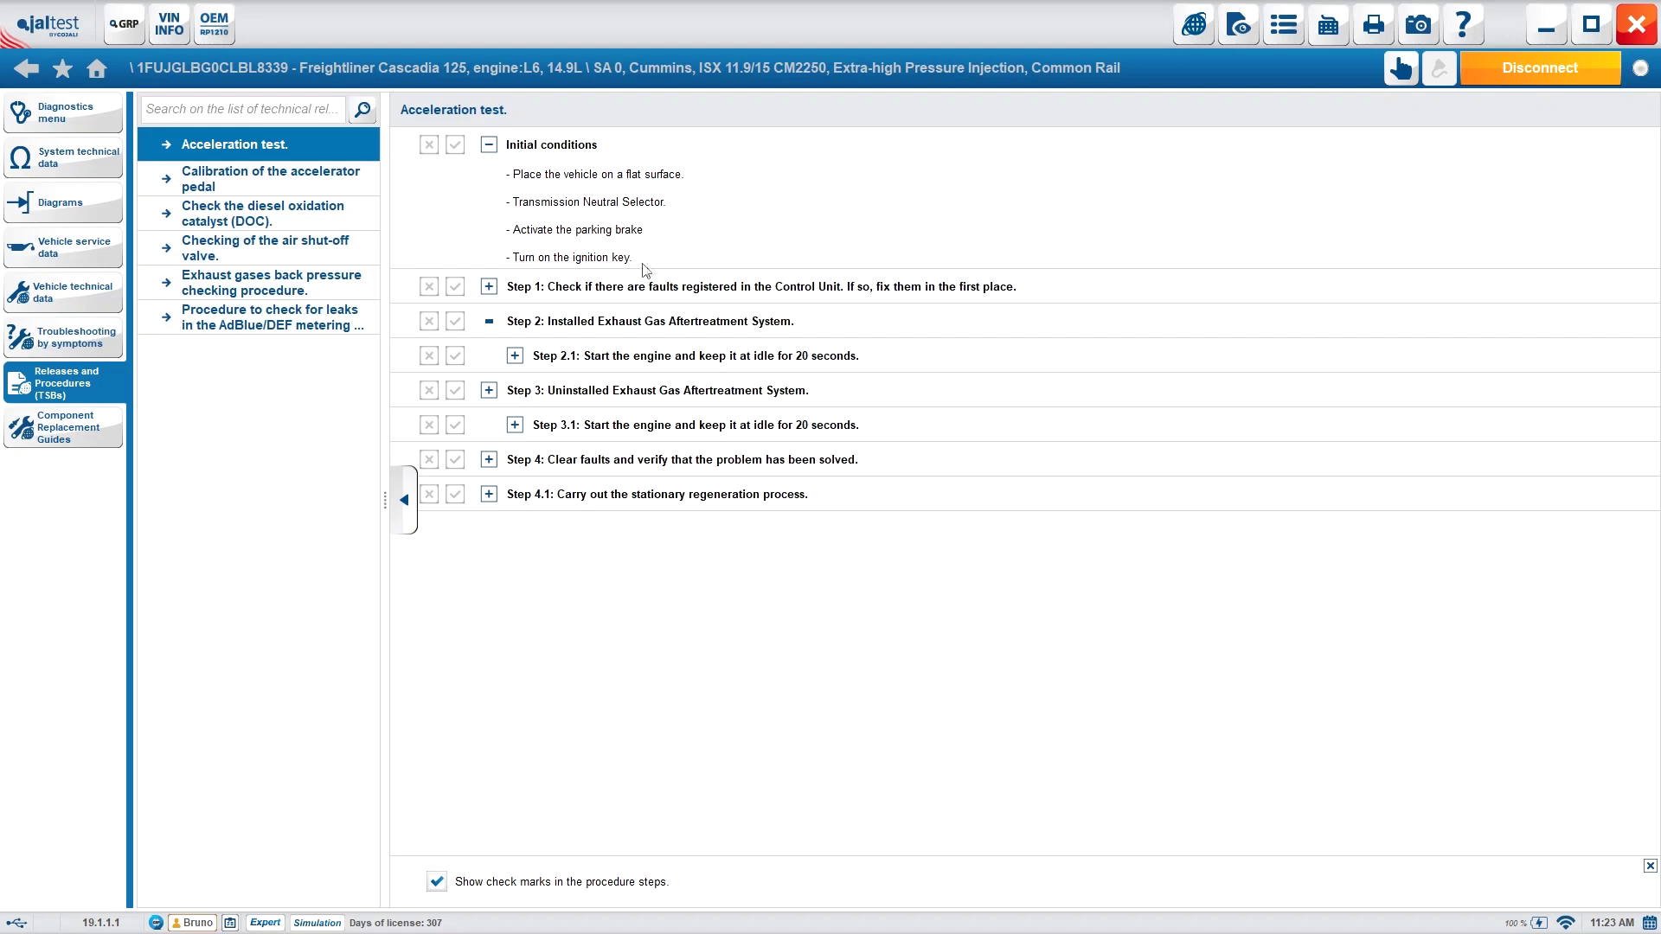
left_click(489, 145)
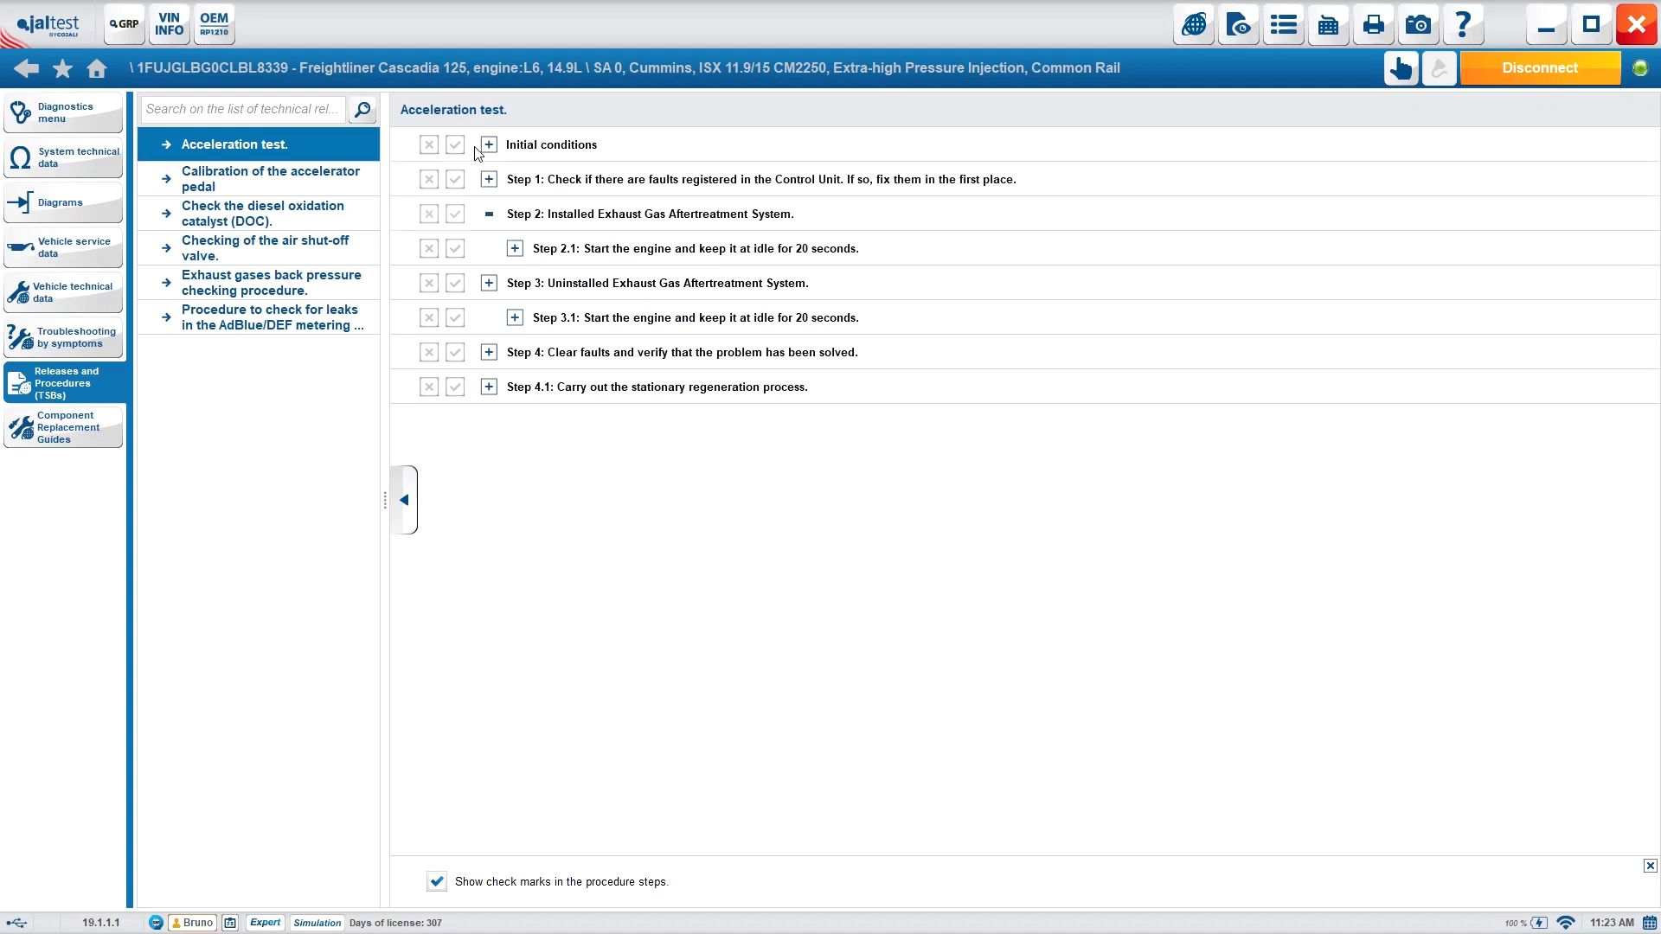
left_click(455, 145)
left_click(488, 180)
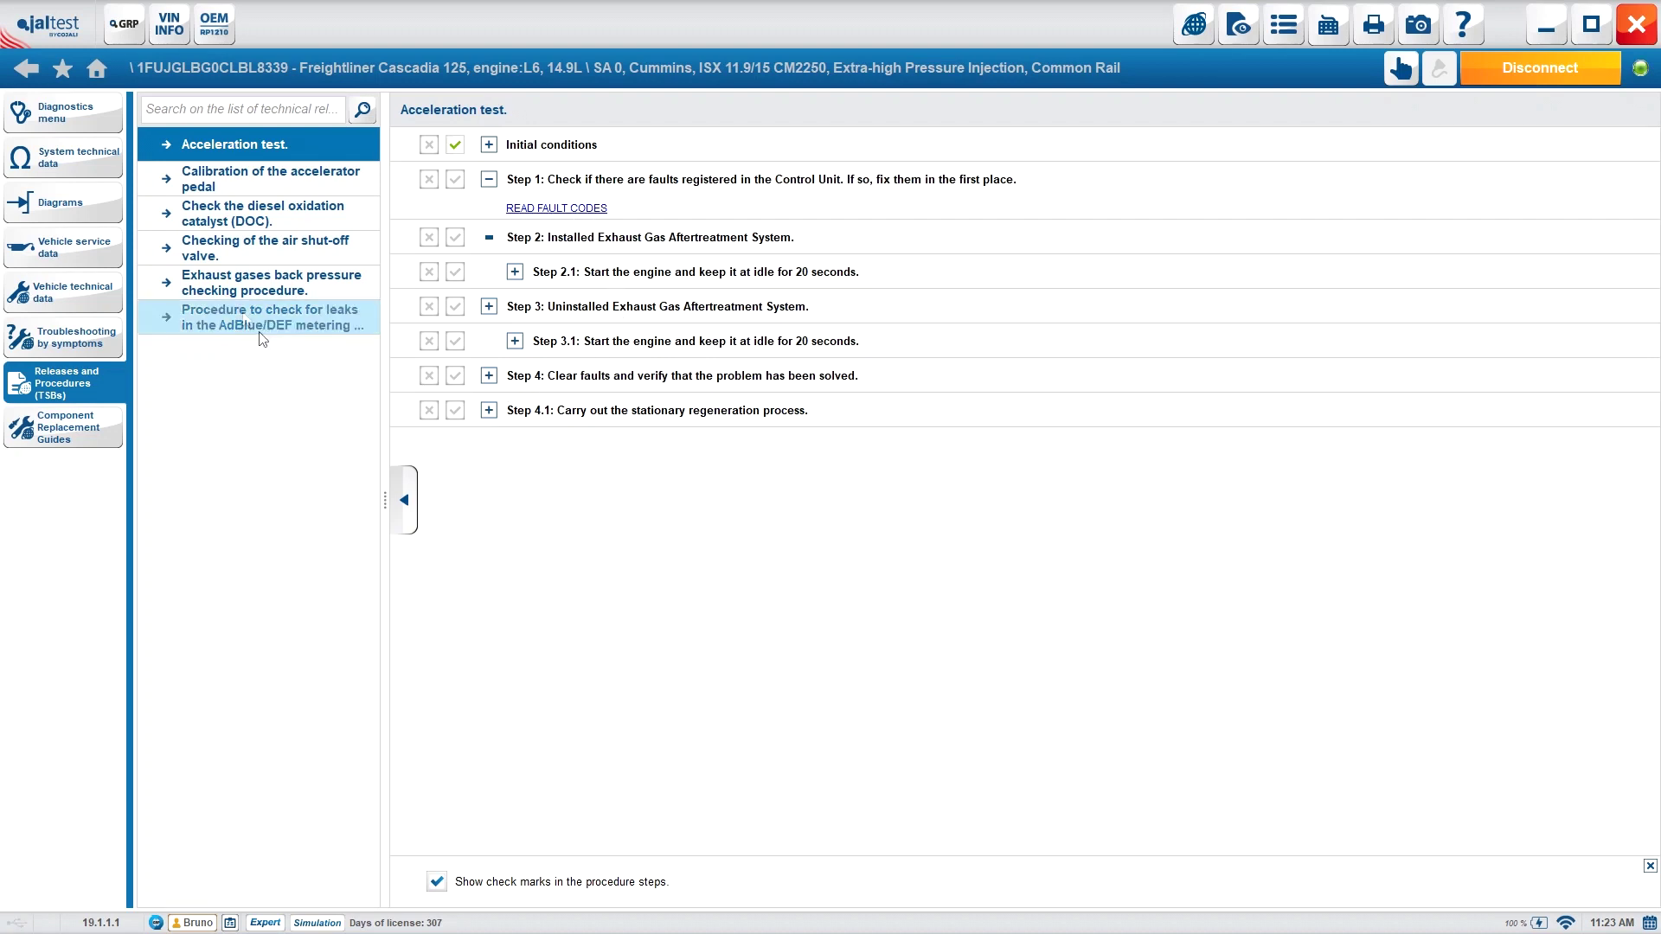
left_click(489, 180)
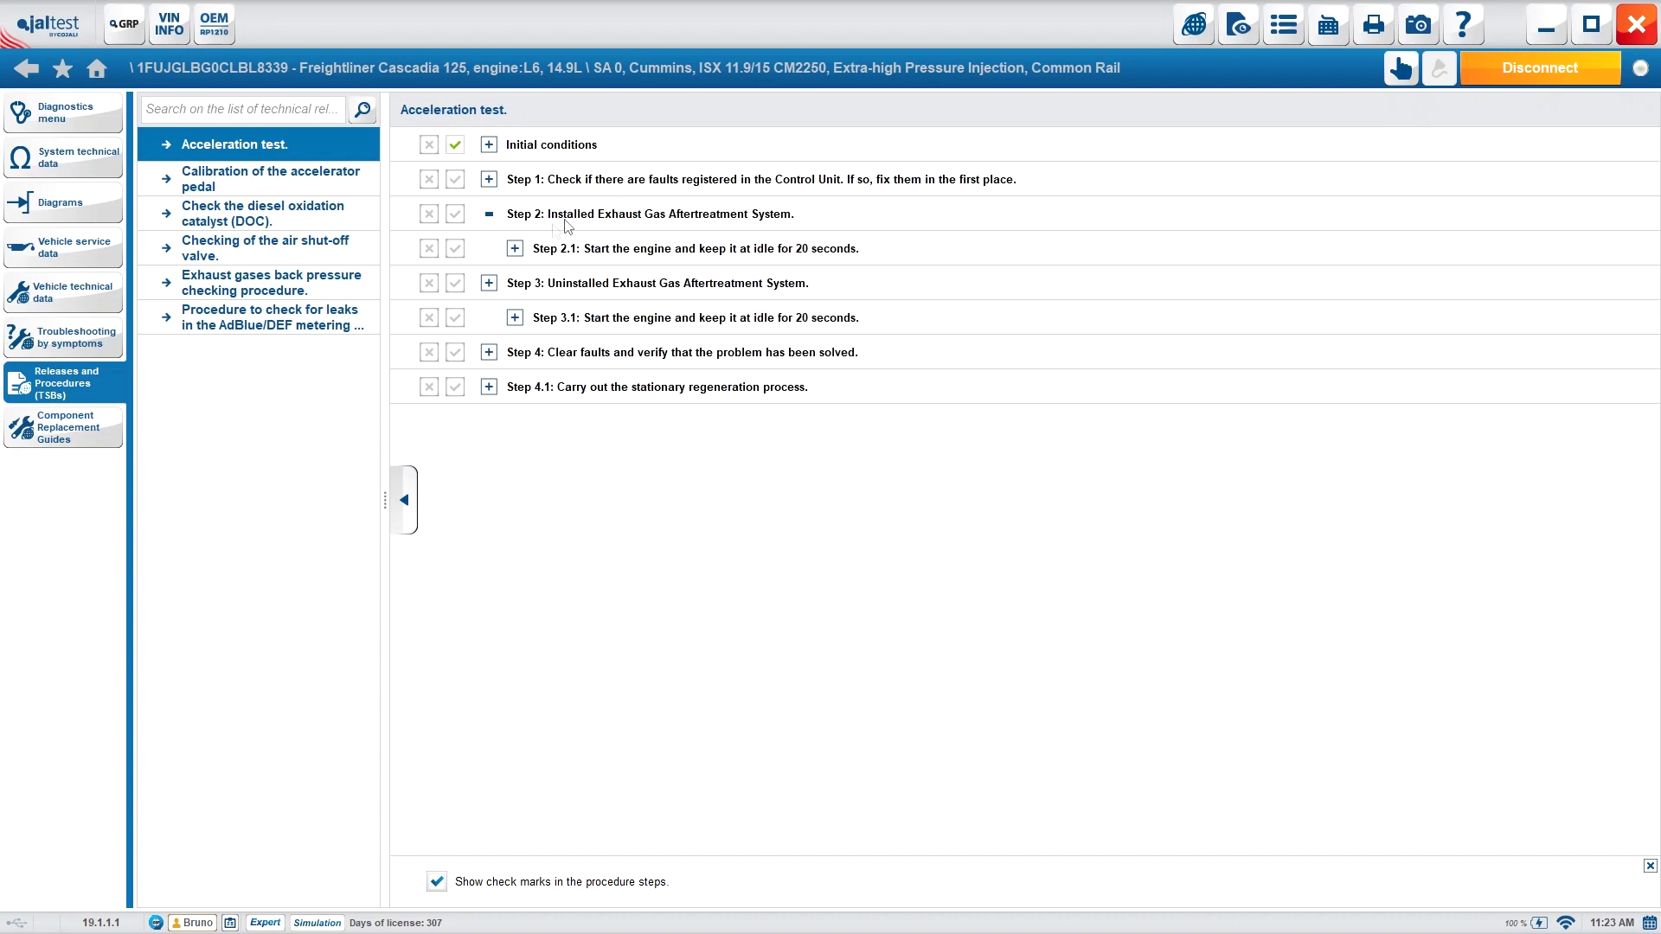
Step: Read the Step 2.1 instructions, then expand Step 3's turbocharger disconnection instructions
left_click(516, 249)
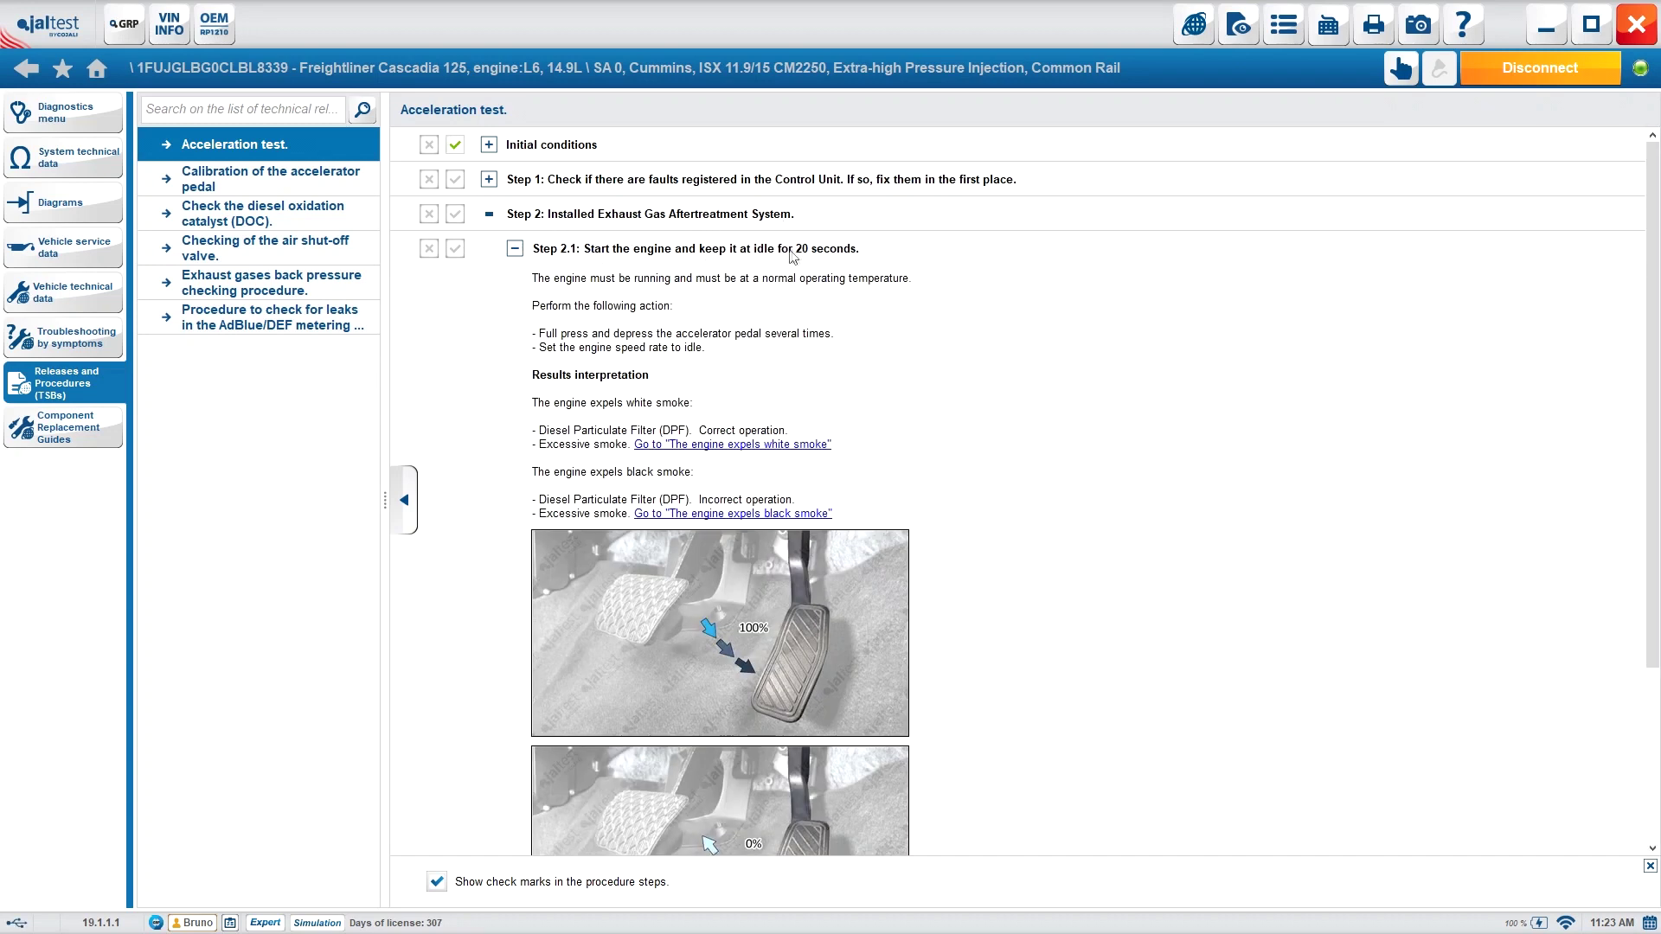
scroll(804, 501, "down", 3)
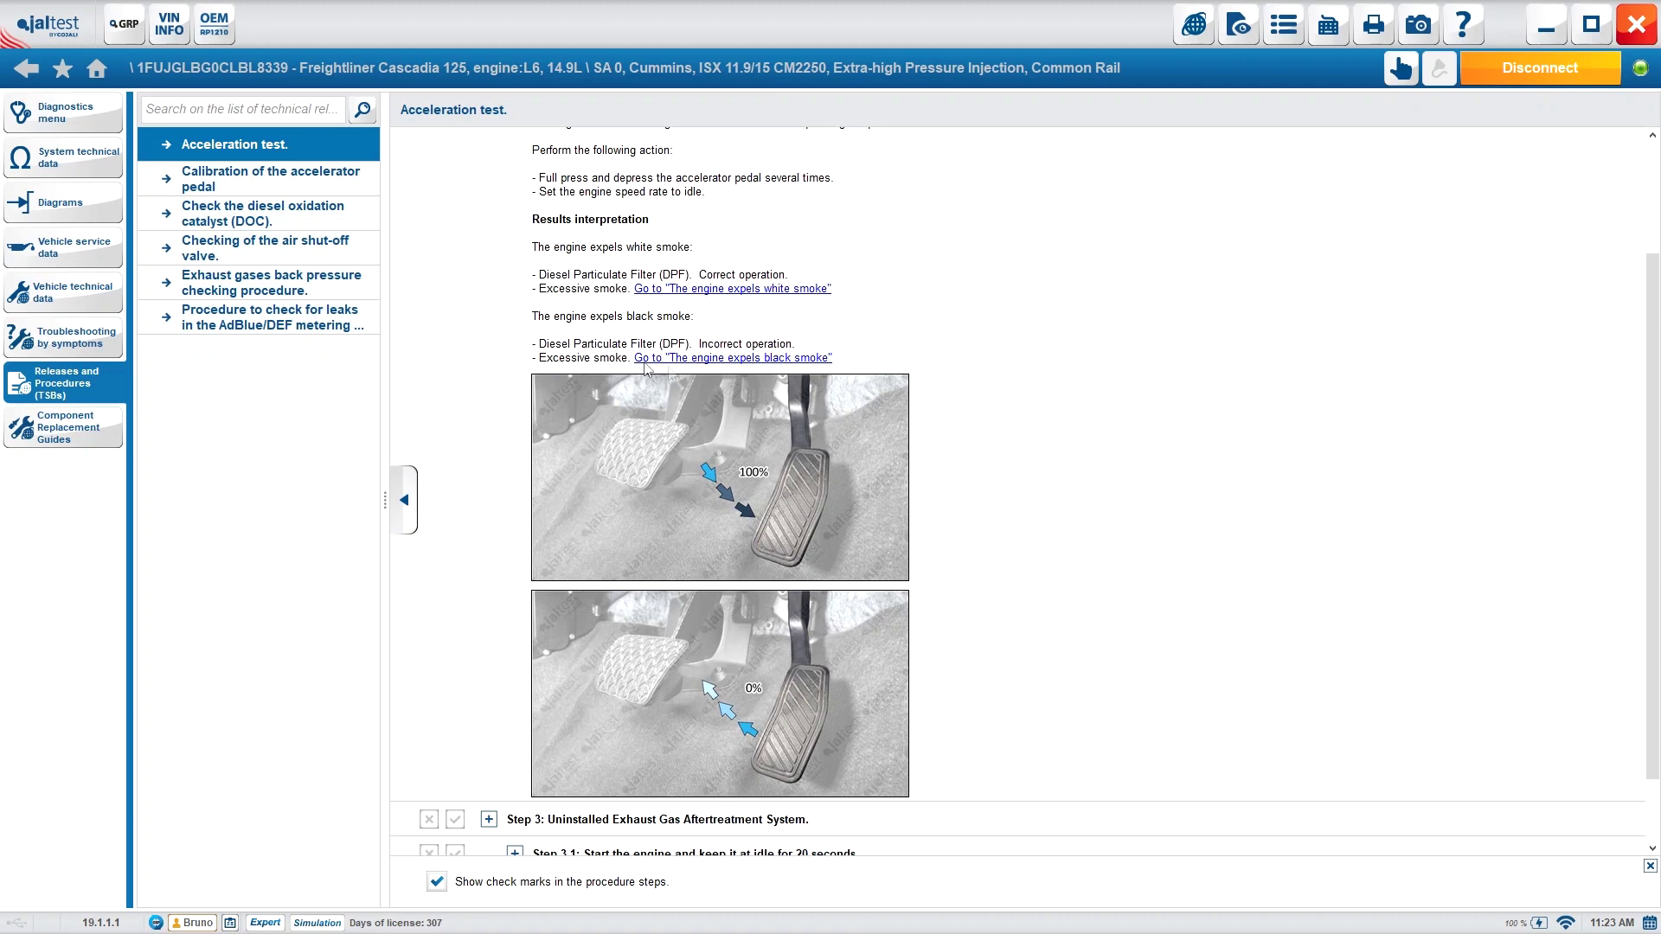
scroll(727, 399, "down", 2)
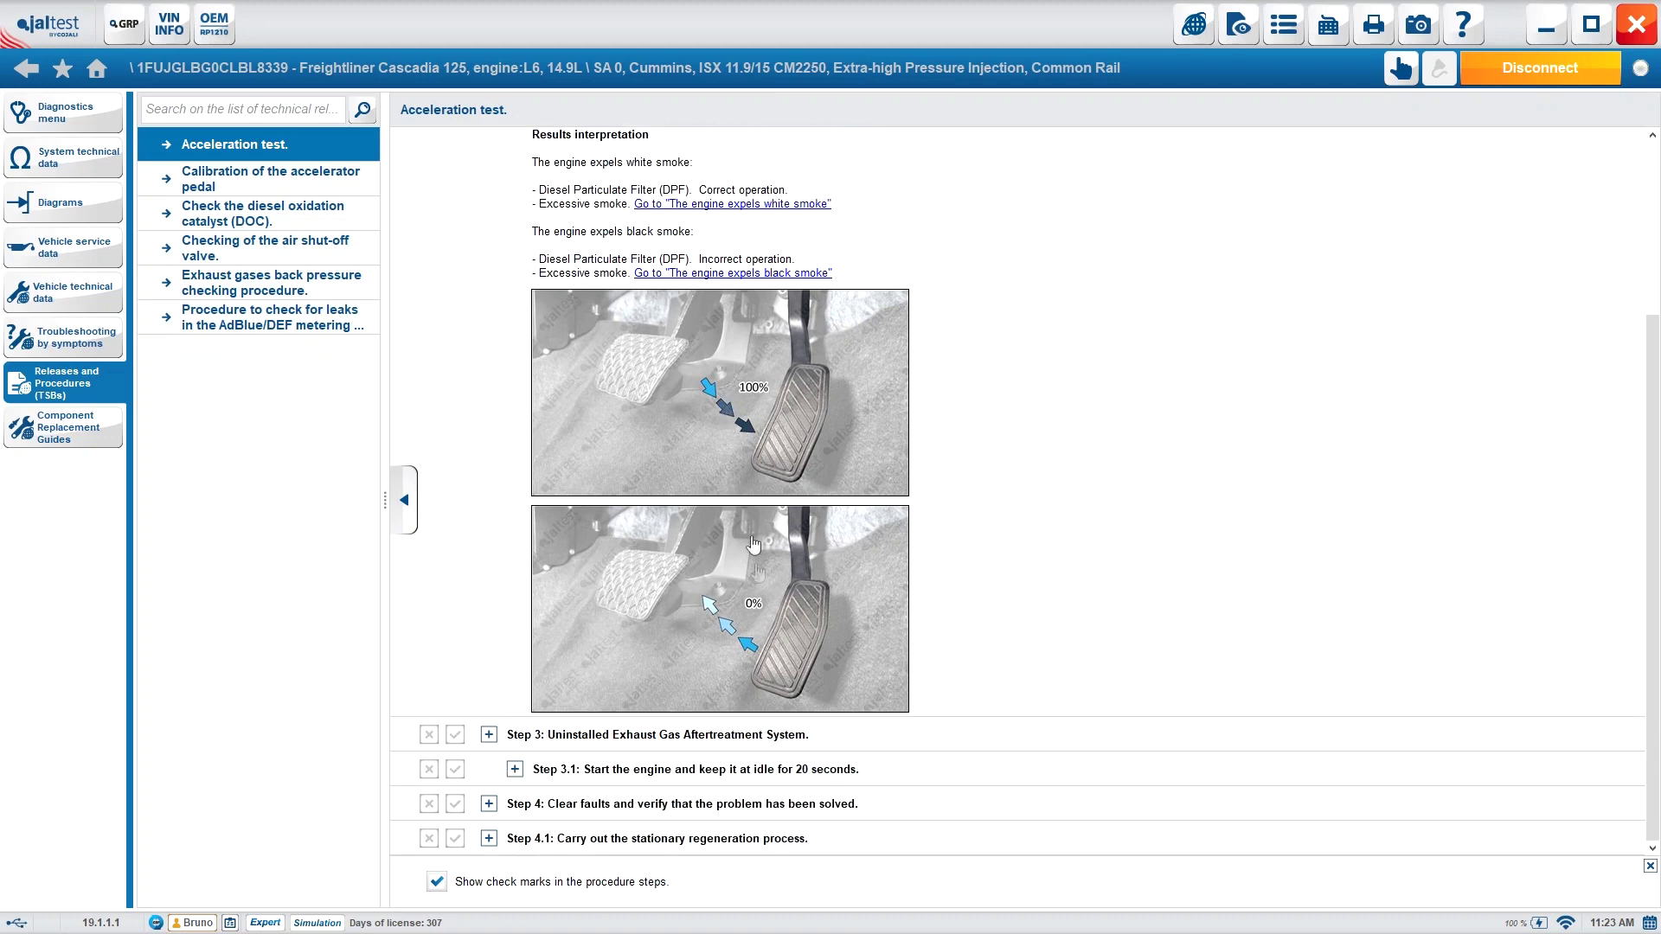
scroll(764, 631, "up", 5)
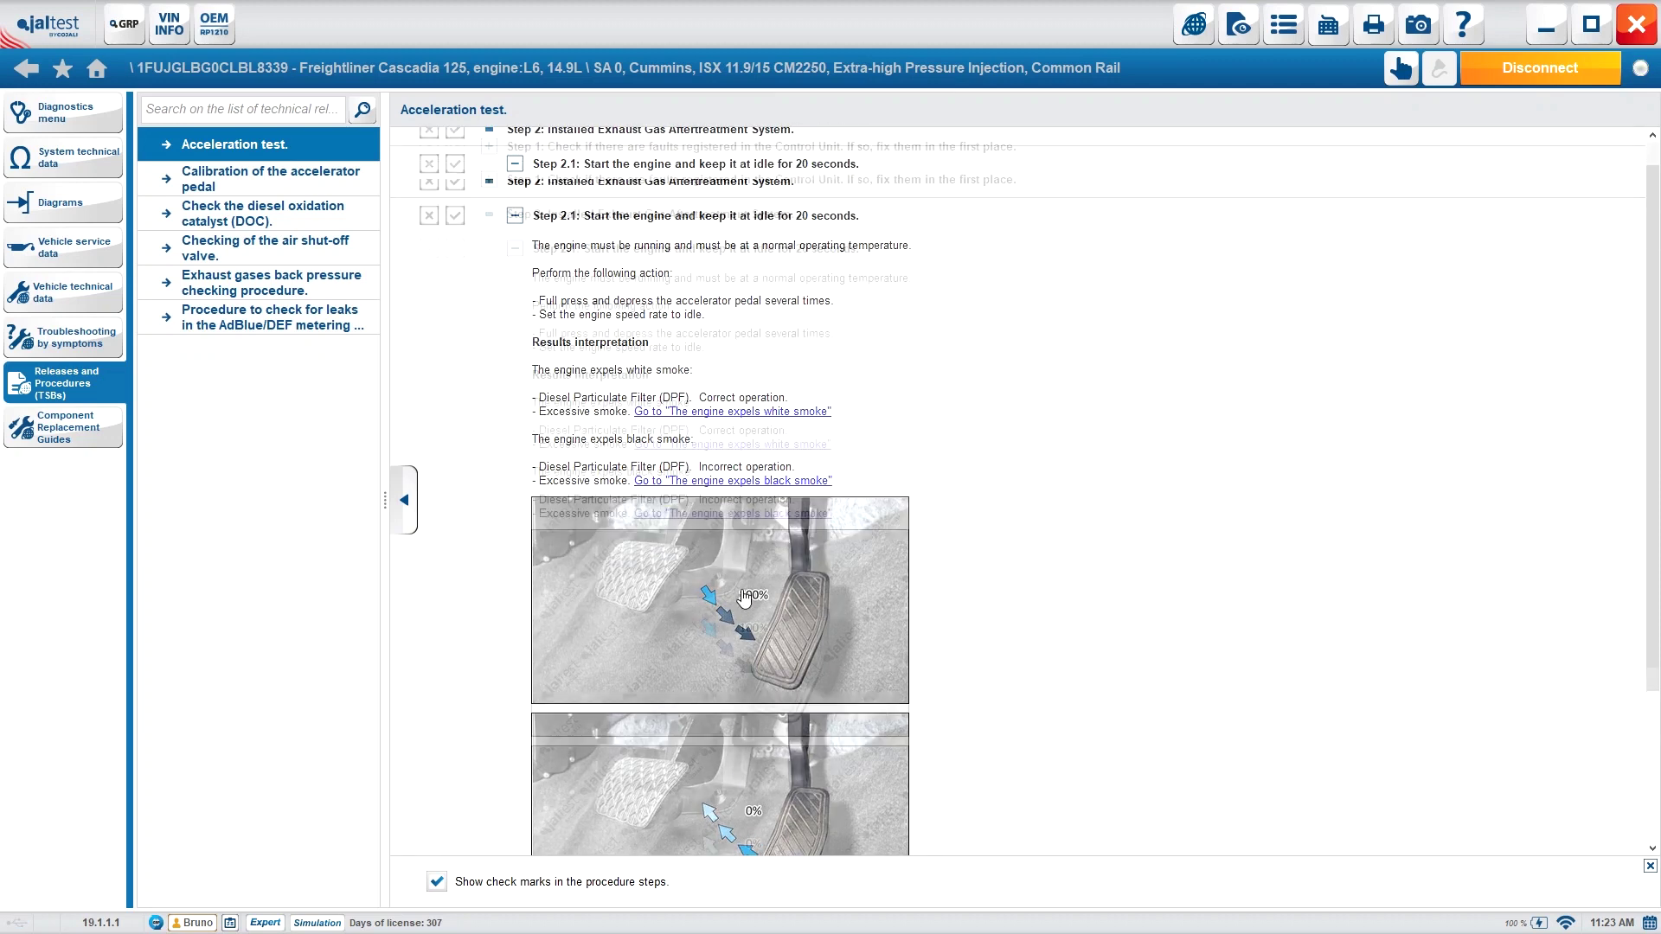
left_click(514, 251)
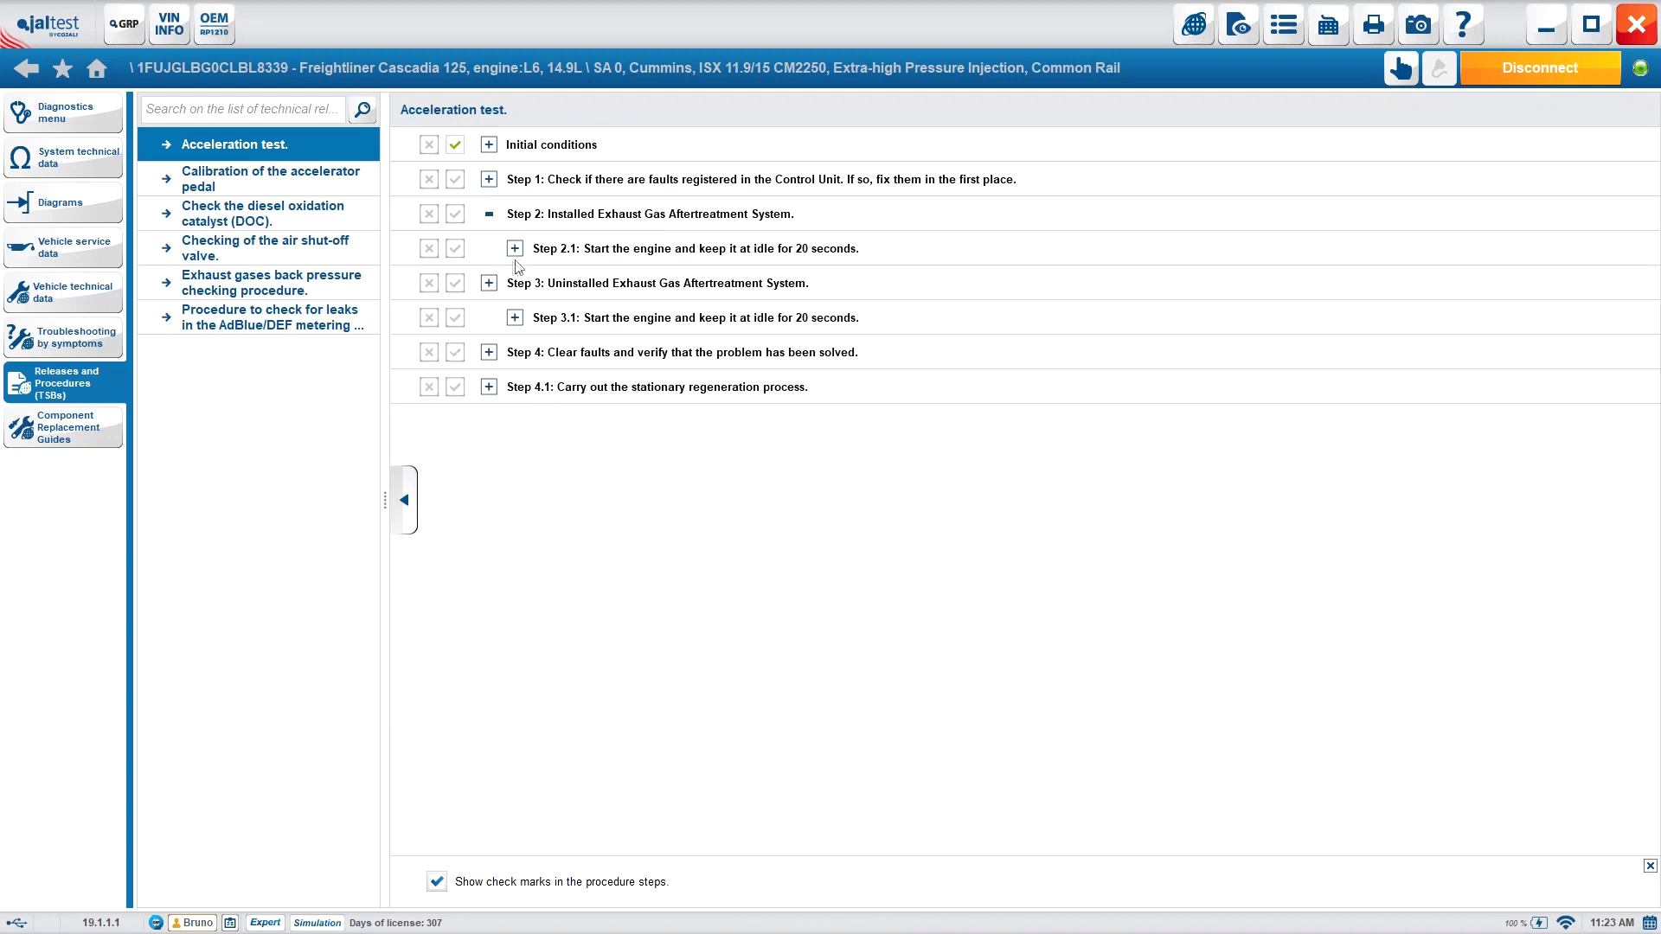
left_click(489, 286)
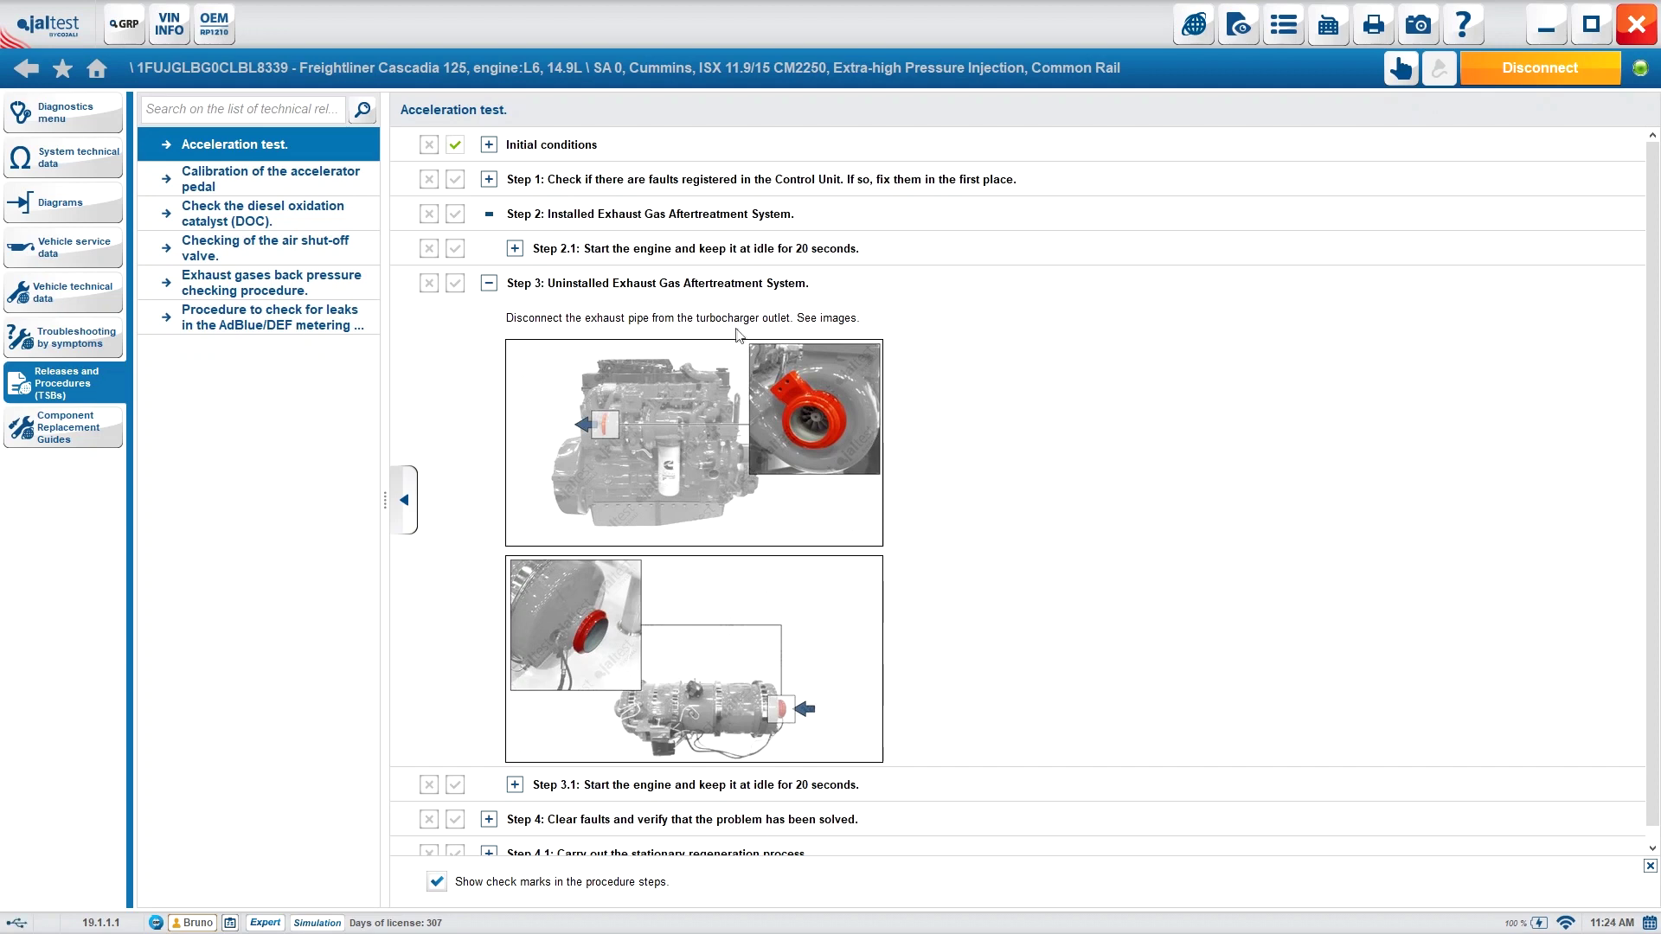
Step: View the enlarged Step 3 engine, turbocharger and lower exhaust pipe images
left_click(729, 442)
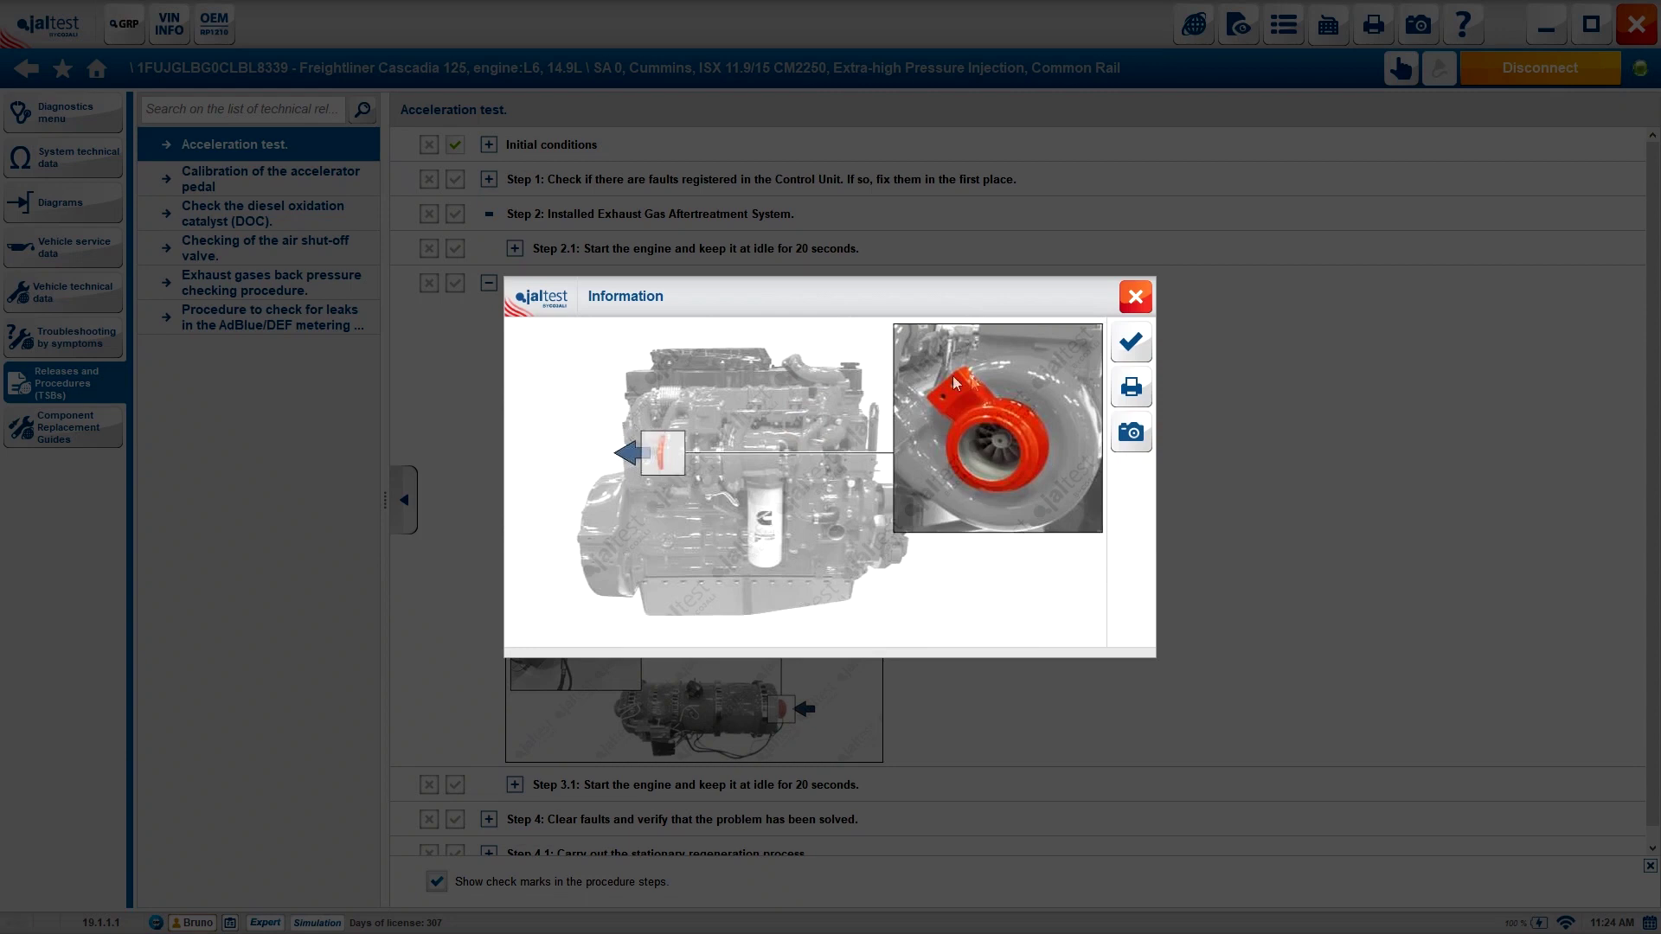
left_click(1129, 343)
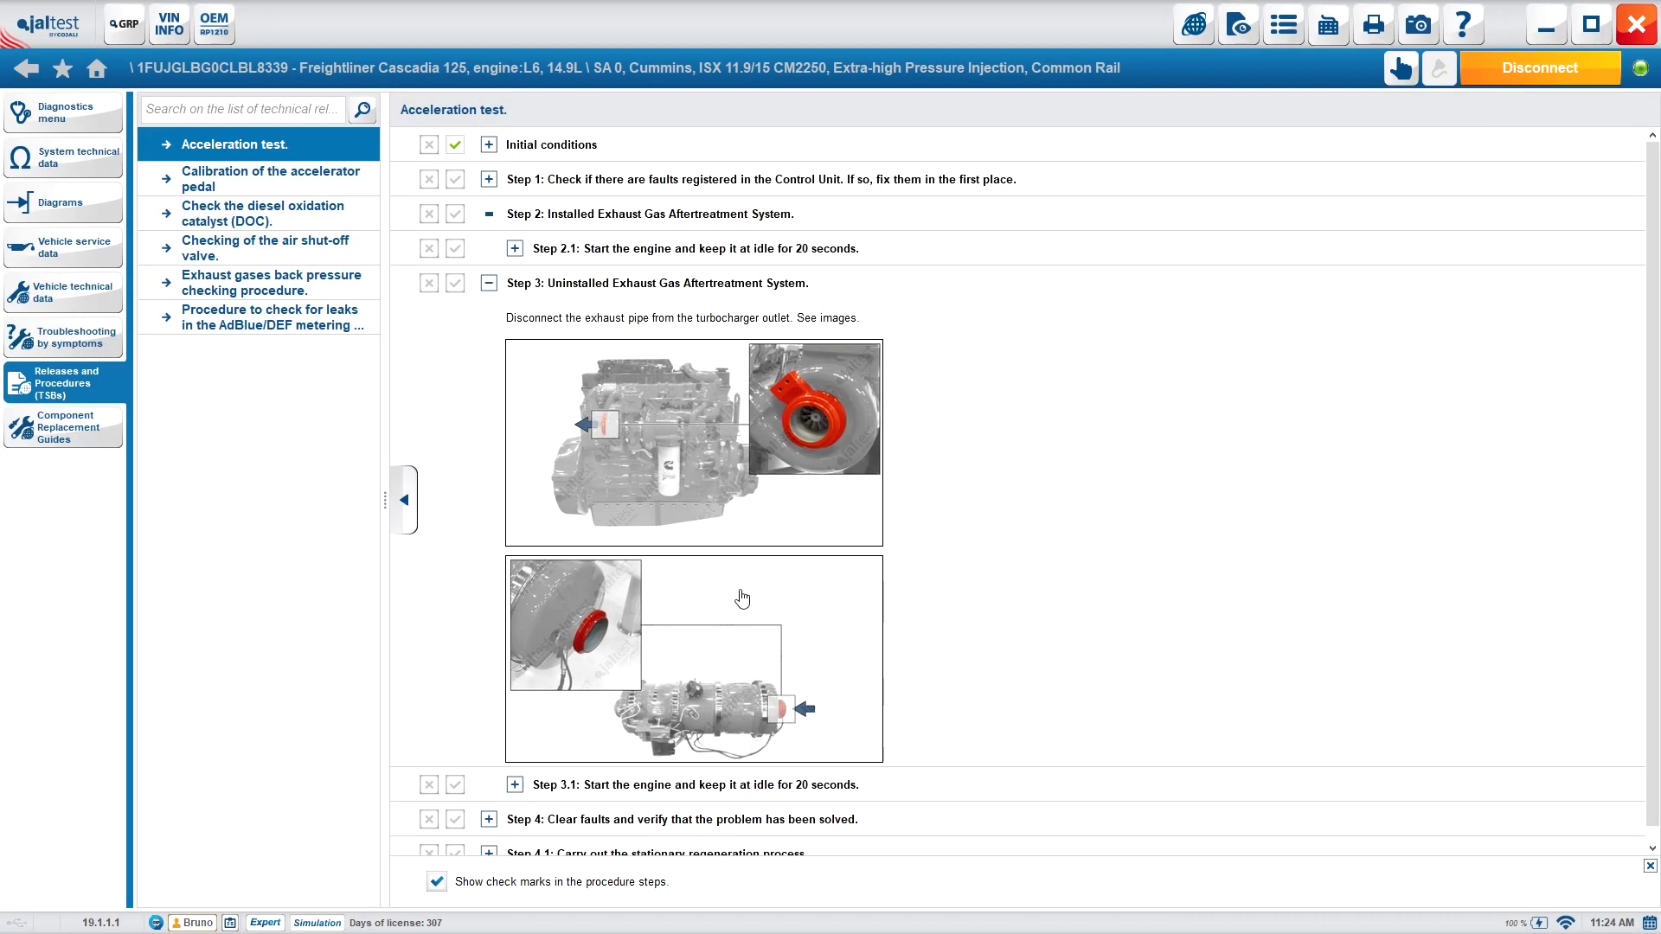
left_click(760, 593)
left_click(1127, 341)
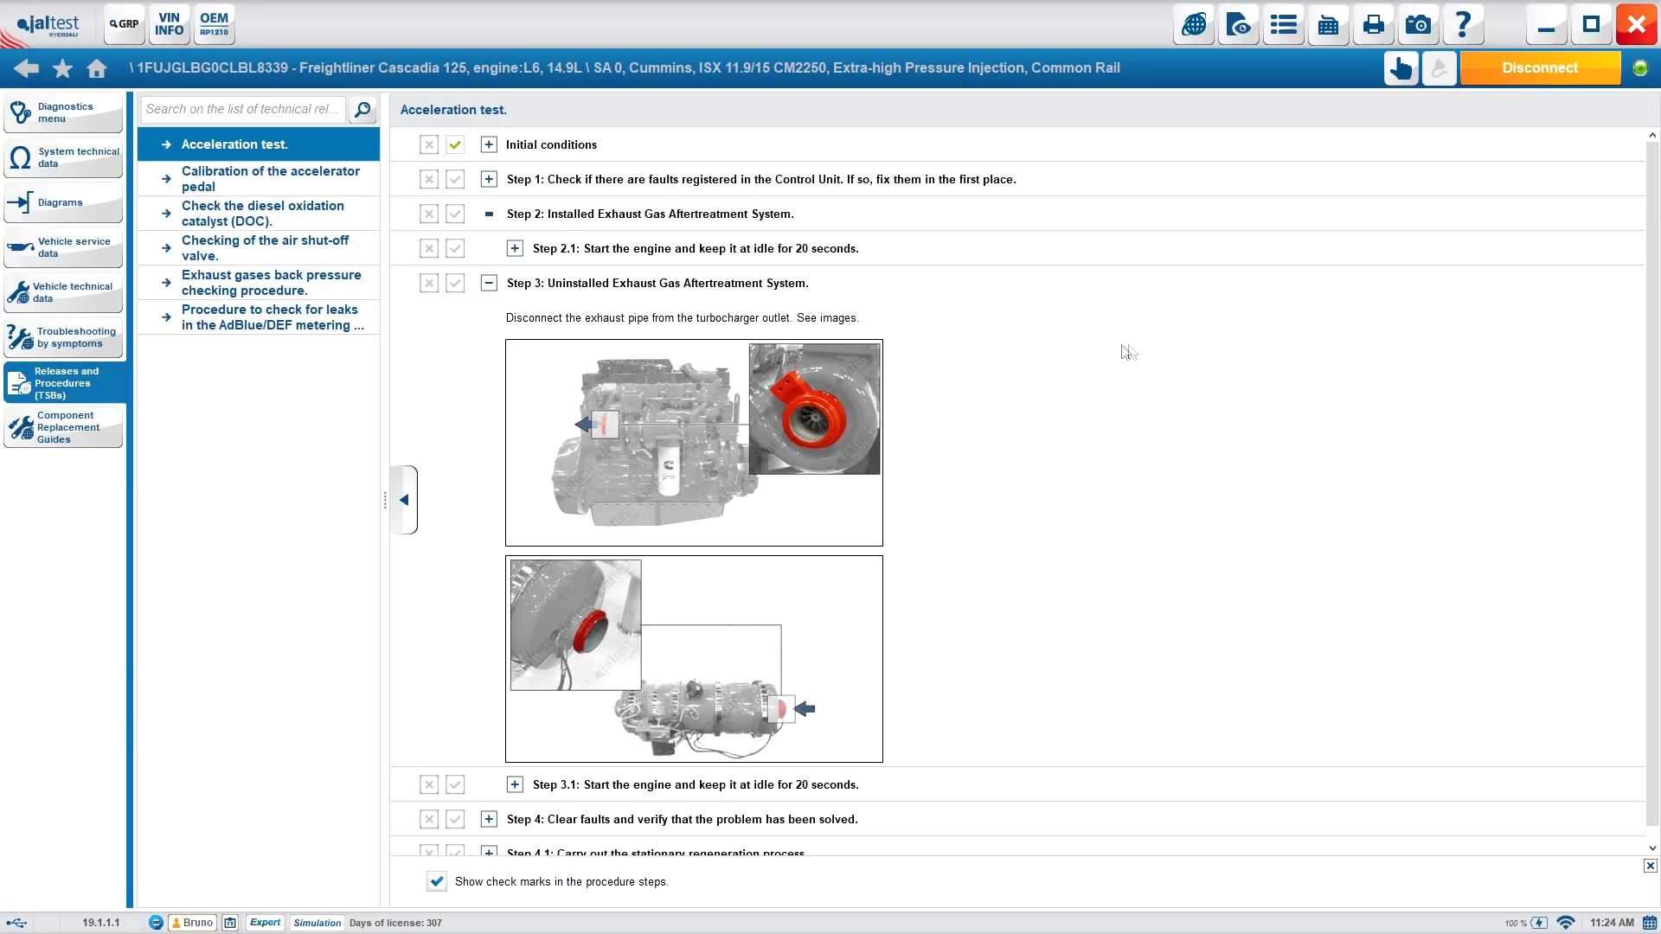
left_click(749, 587)
left_click(1127, 339)
Step: Mark Acceleration test Steps 3, 2.1, 2 and 1 as done
left_click(489, 283)
left_click(455, 284)
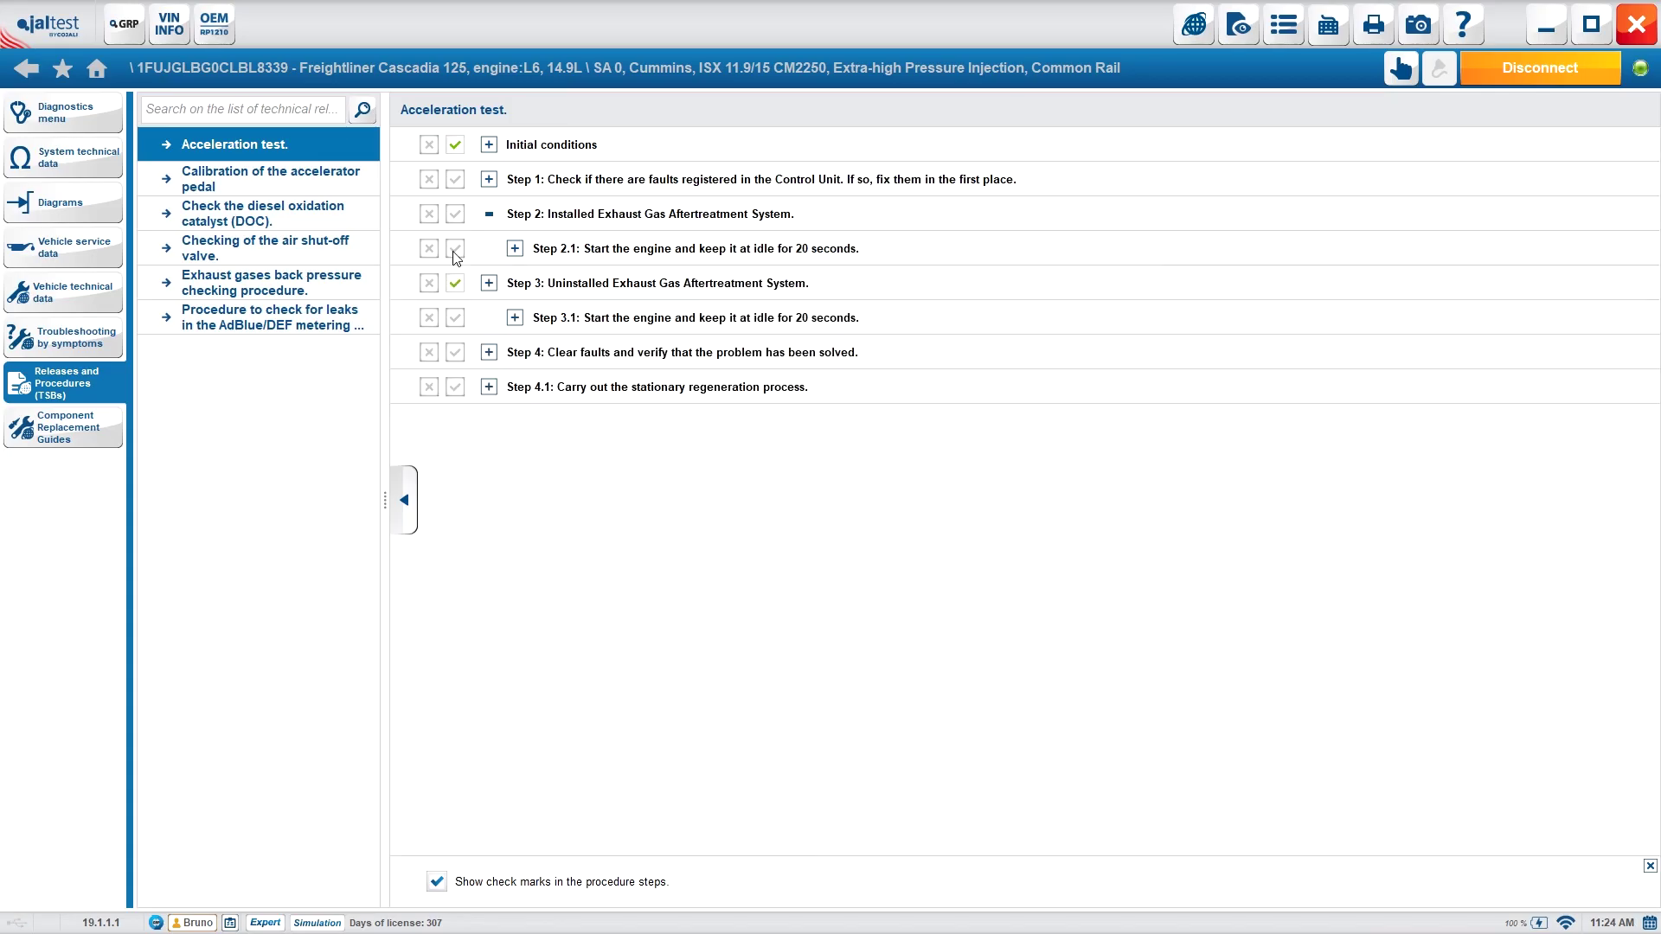
left_click(455, 249)
left_click(455, 215)
left_click(456, 180)
Step: Review and mark Steps 3.1 and 4 done, then read Step 4.1's advice
left_click(515, 318)
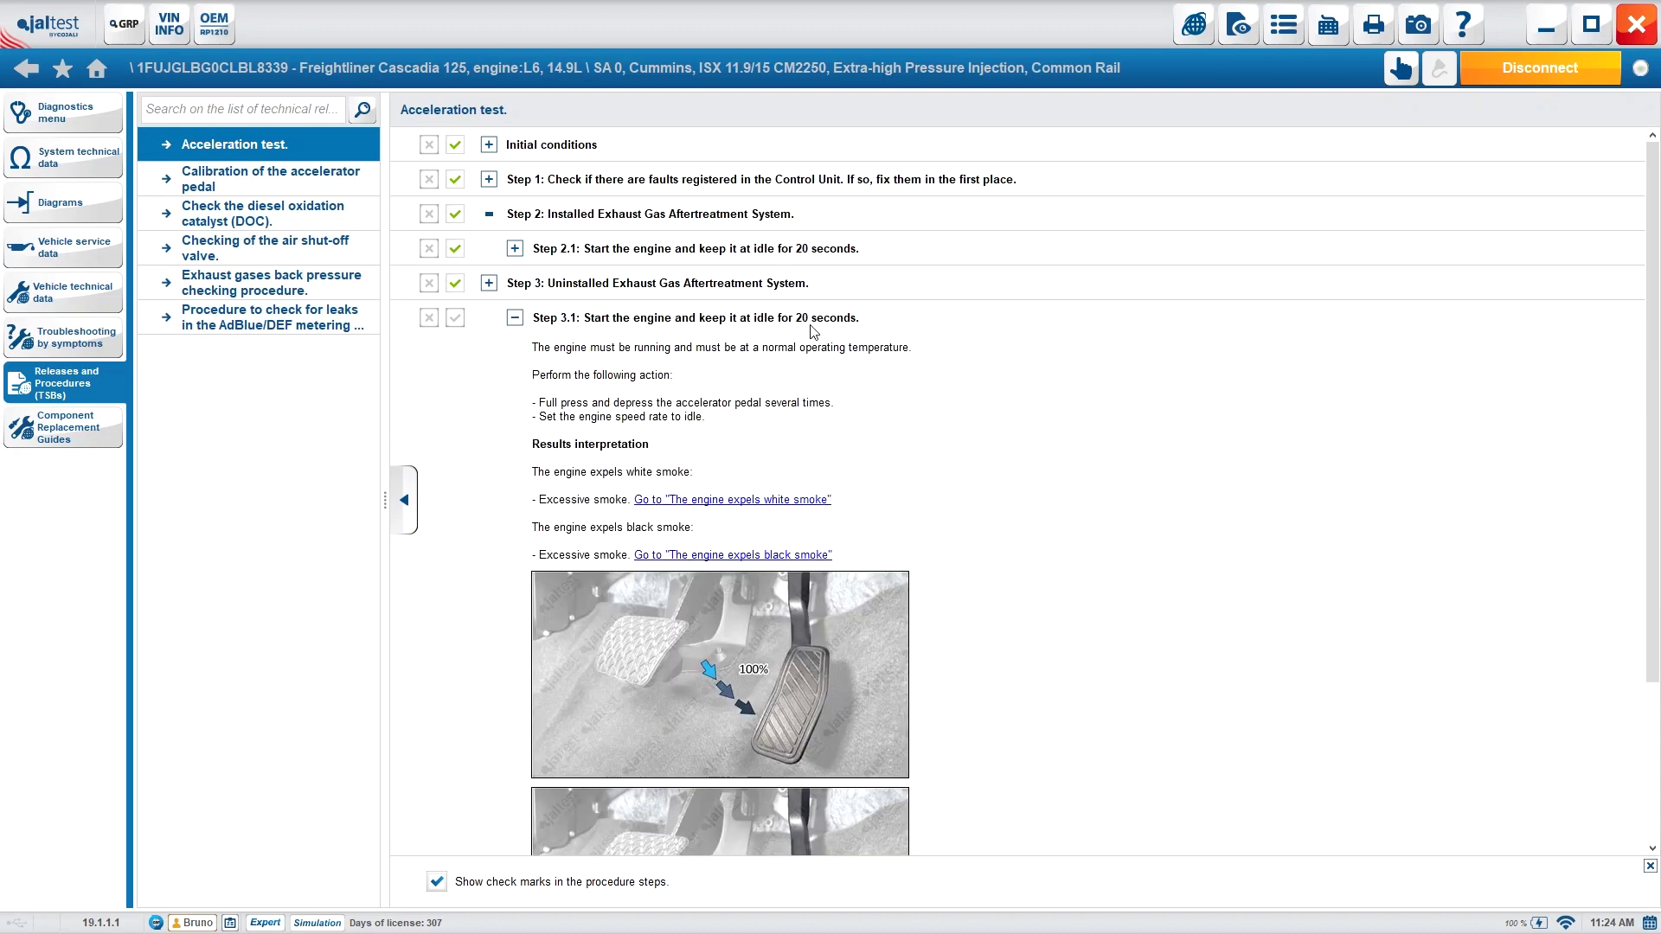
scroll(837, 402, "down", 3)
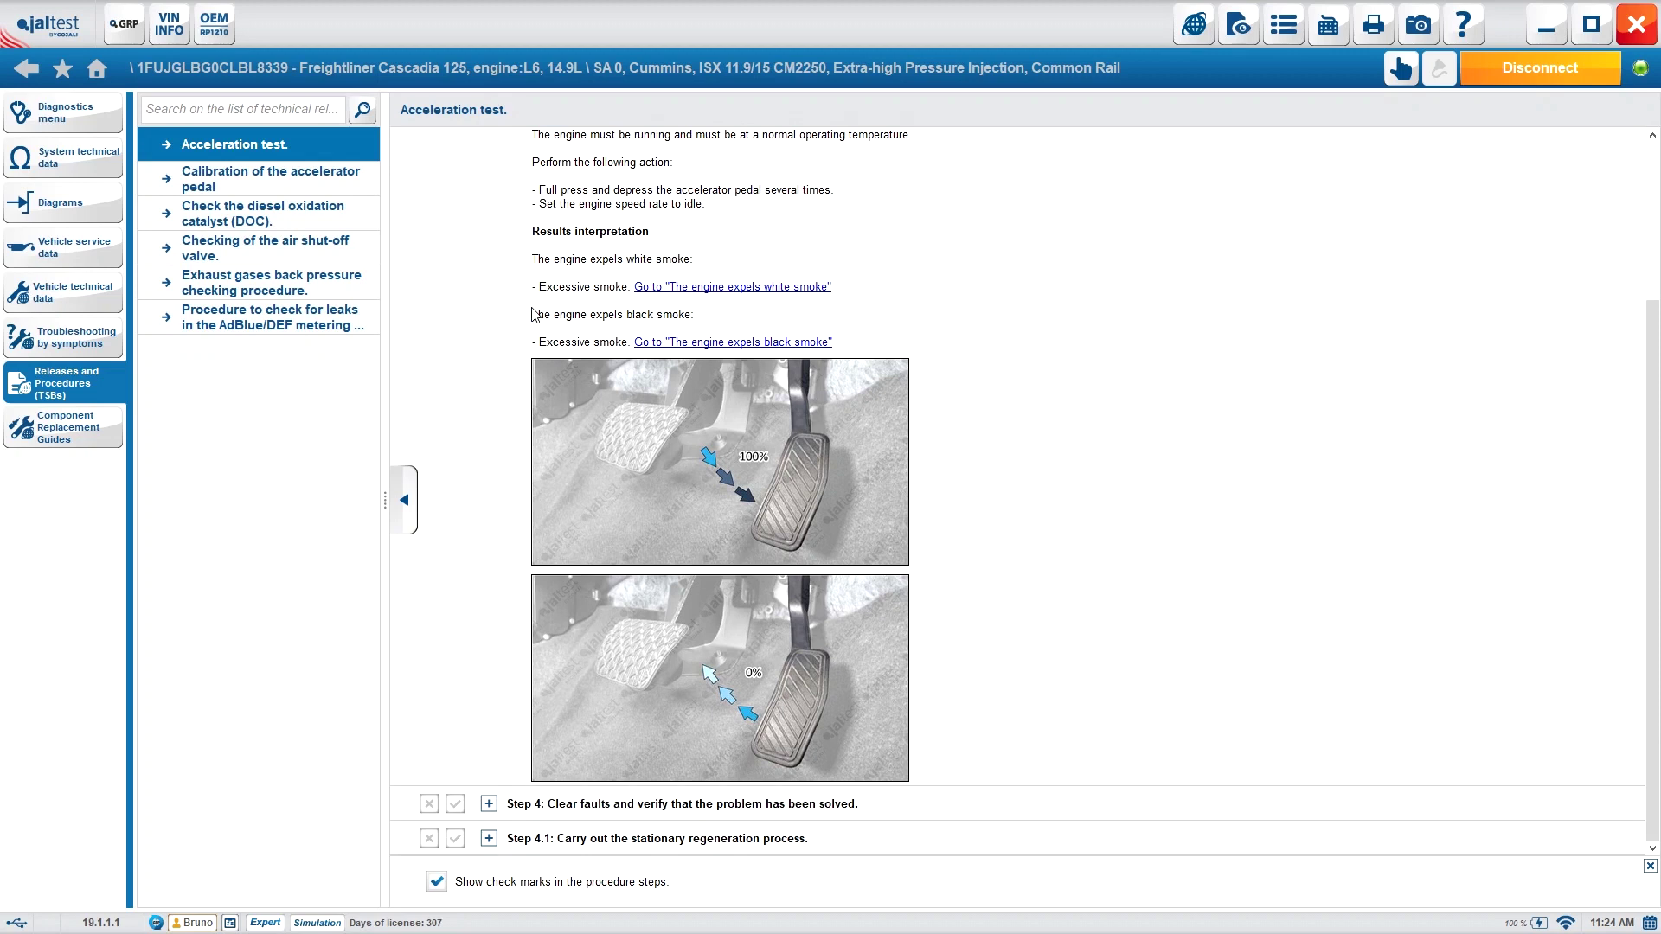
scroll(536, 315, "up", 3)
left_click(515, 318)
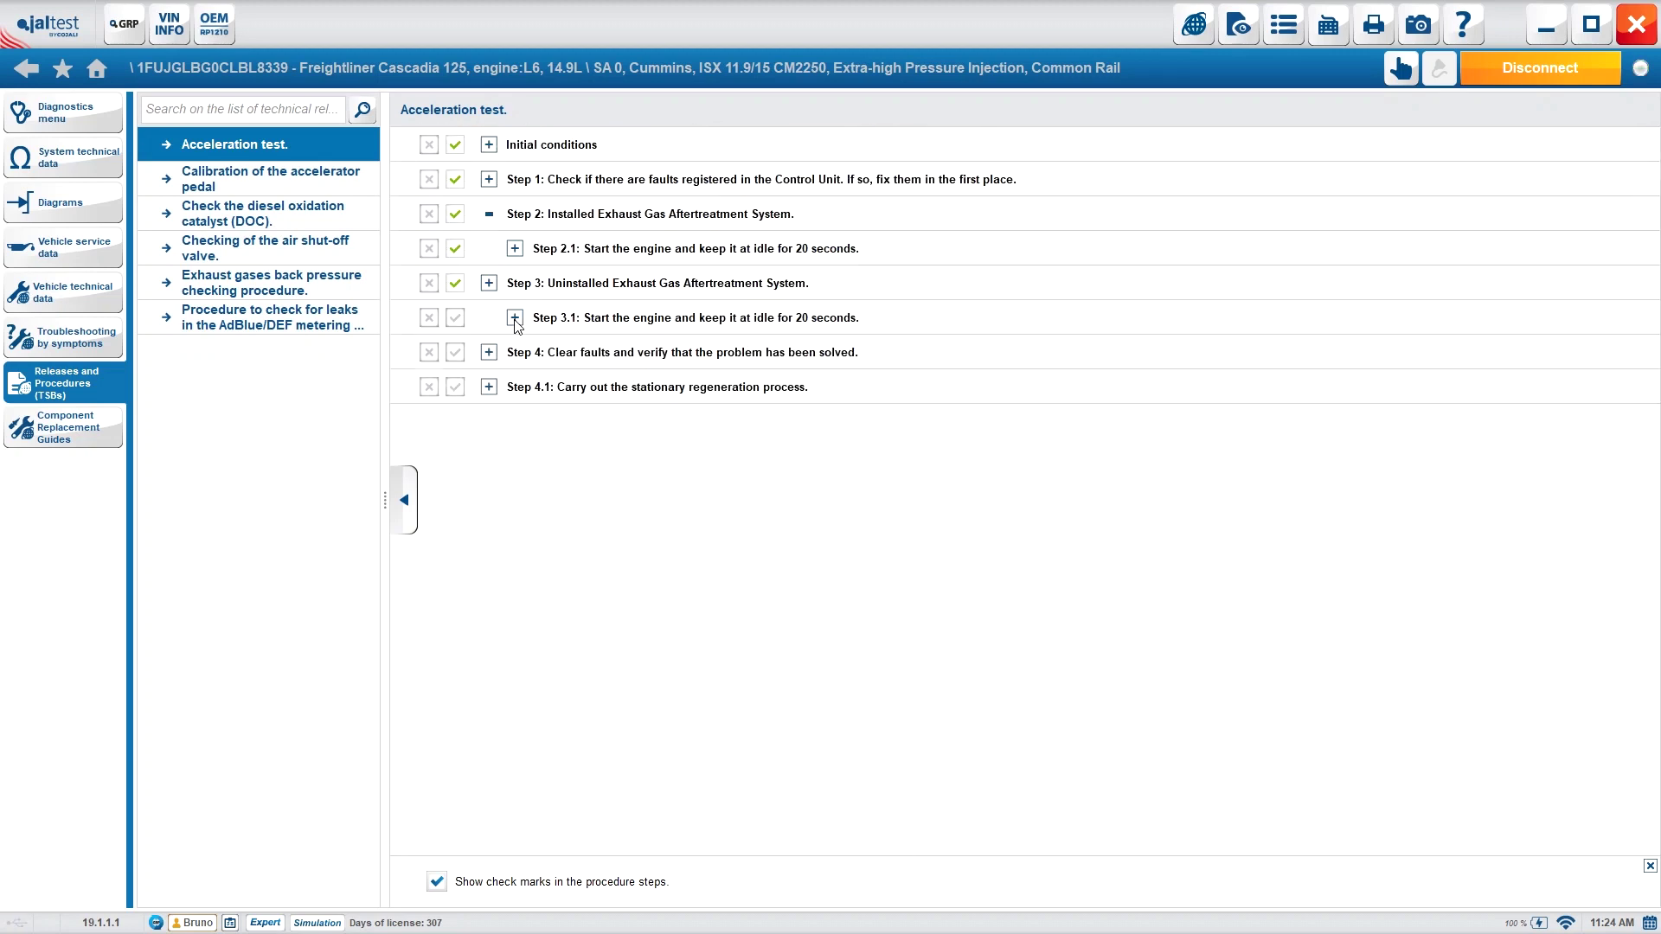
left_click(455, 318)
left_click(488, 353)
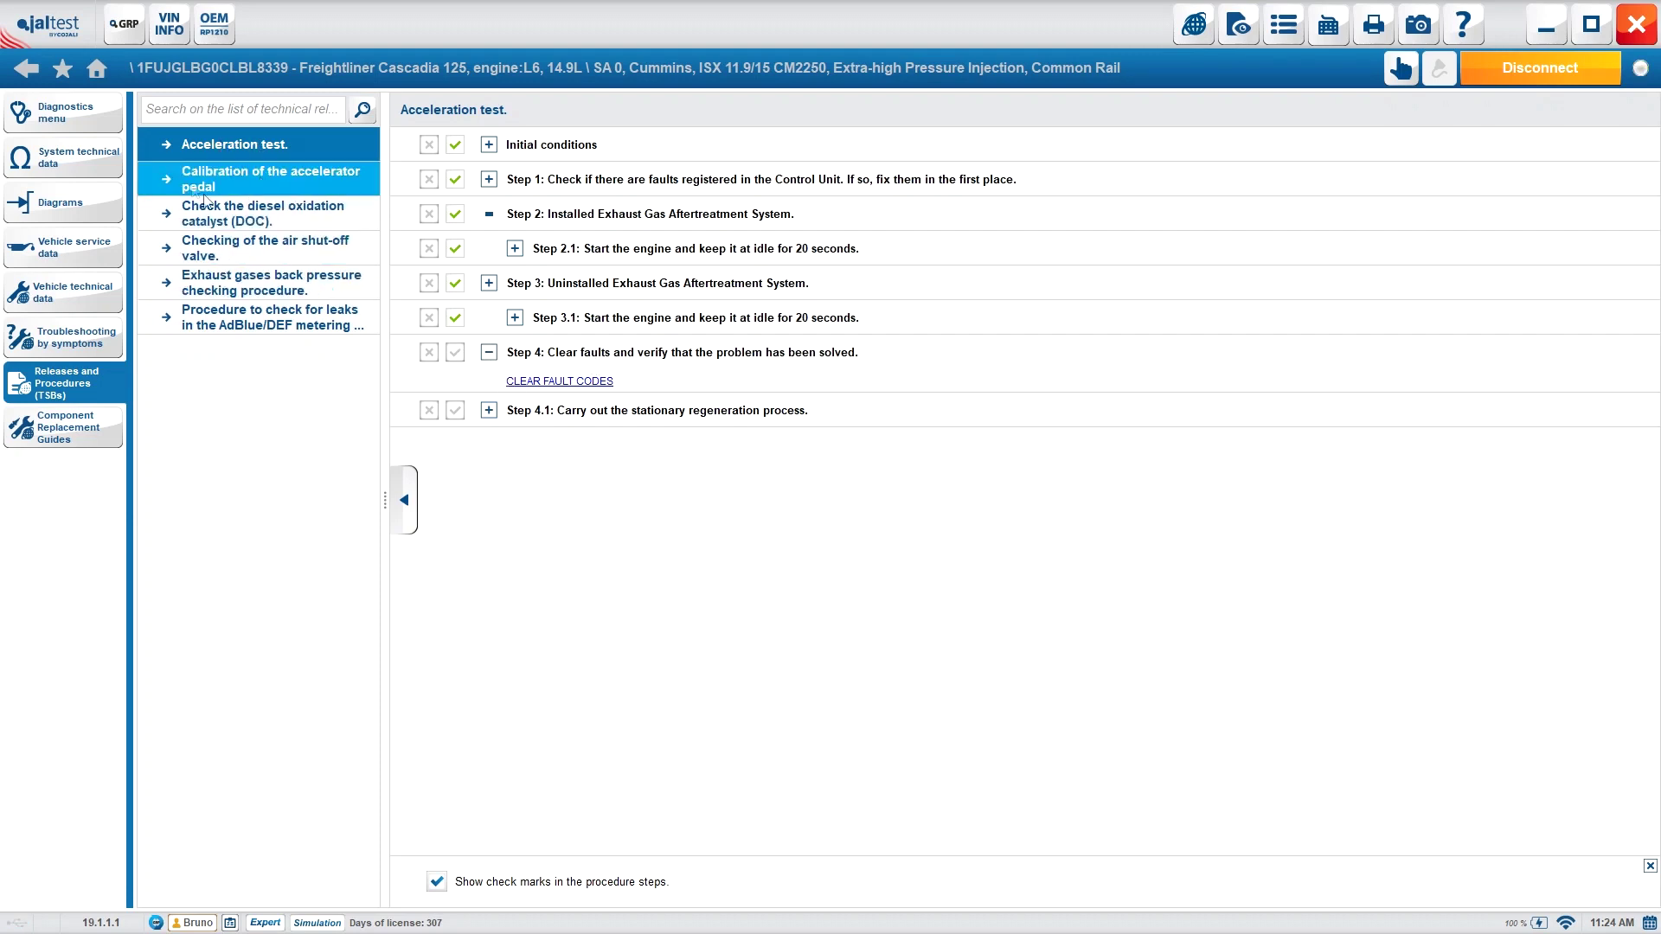
left_click(454, 355)
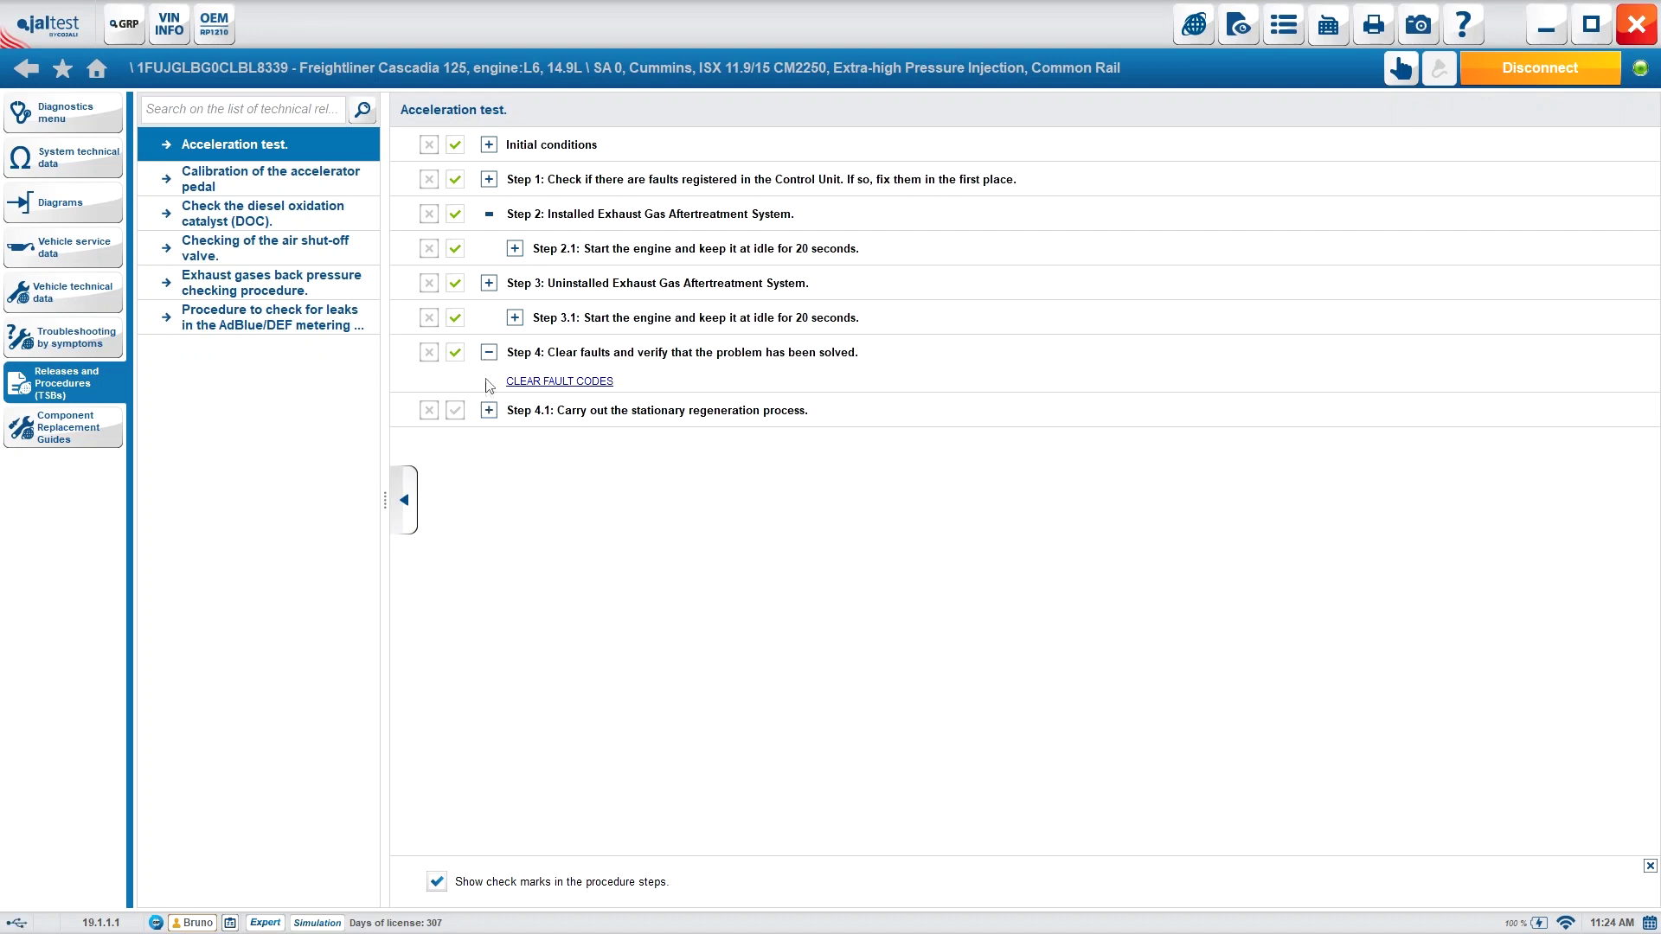
left_click(490, 386)
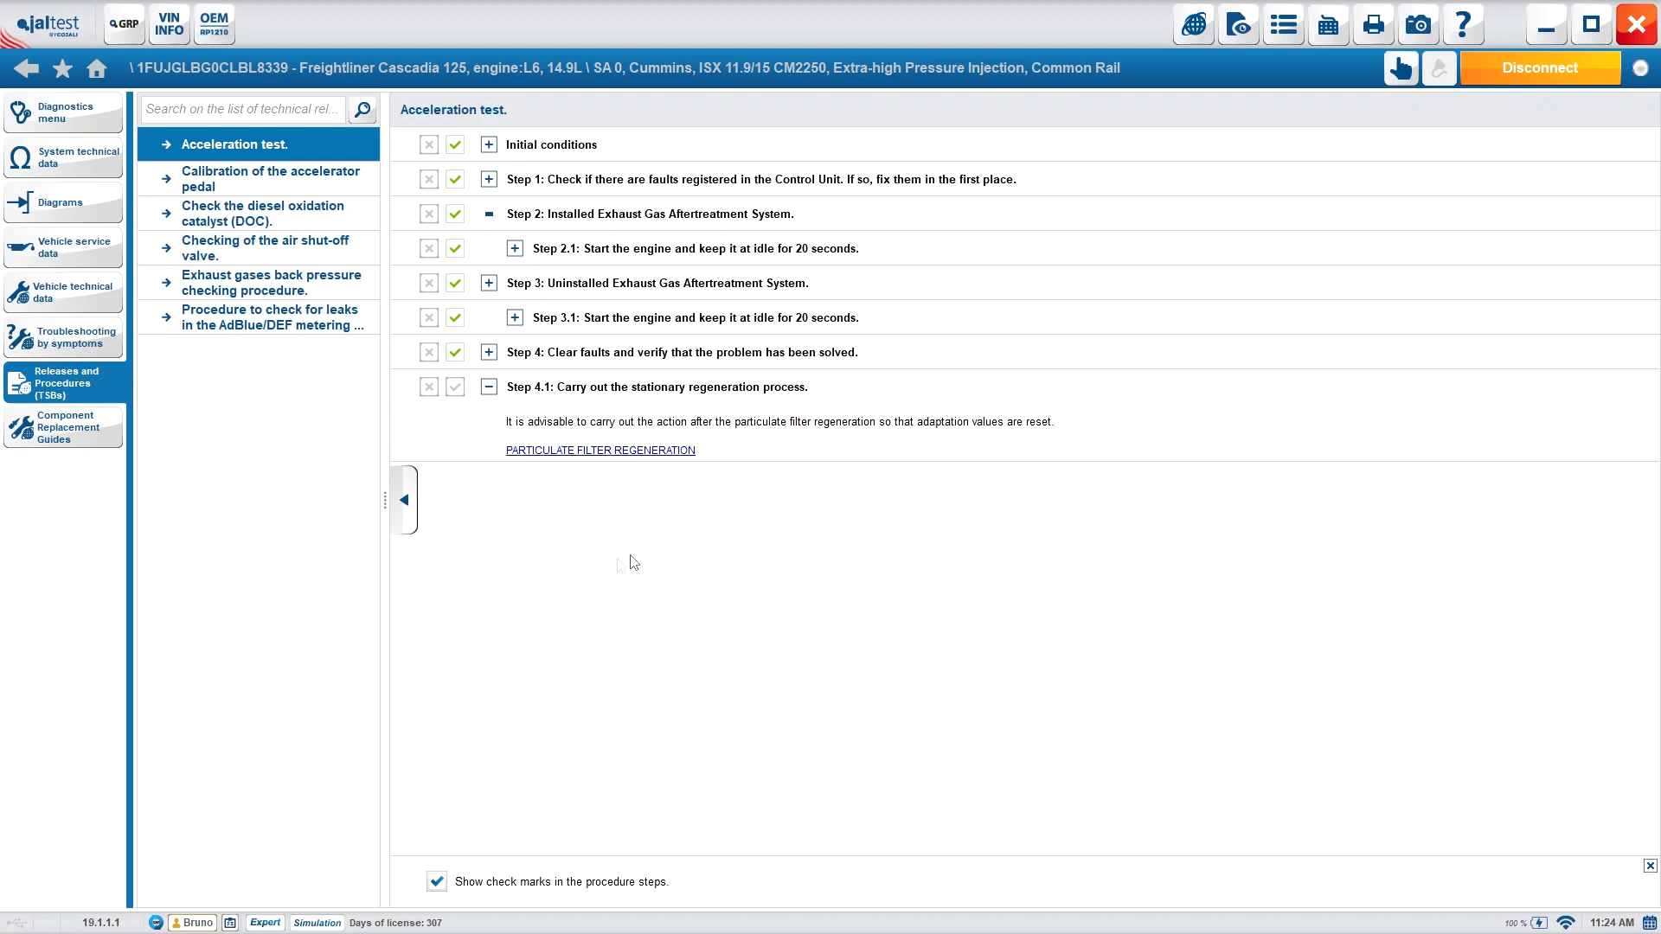
left_click(490, 387)
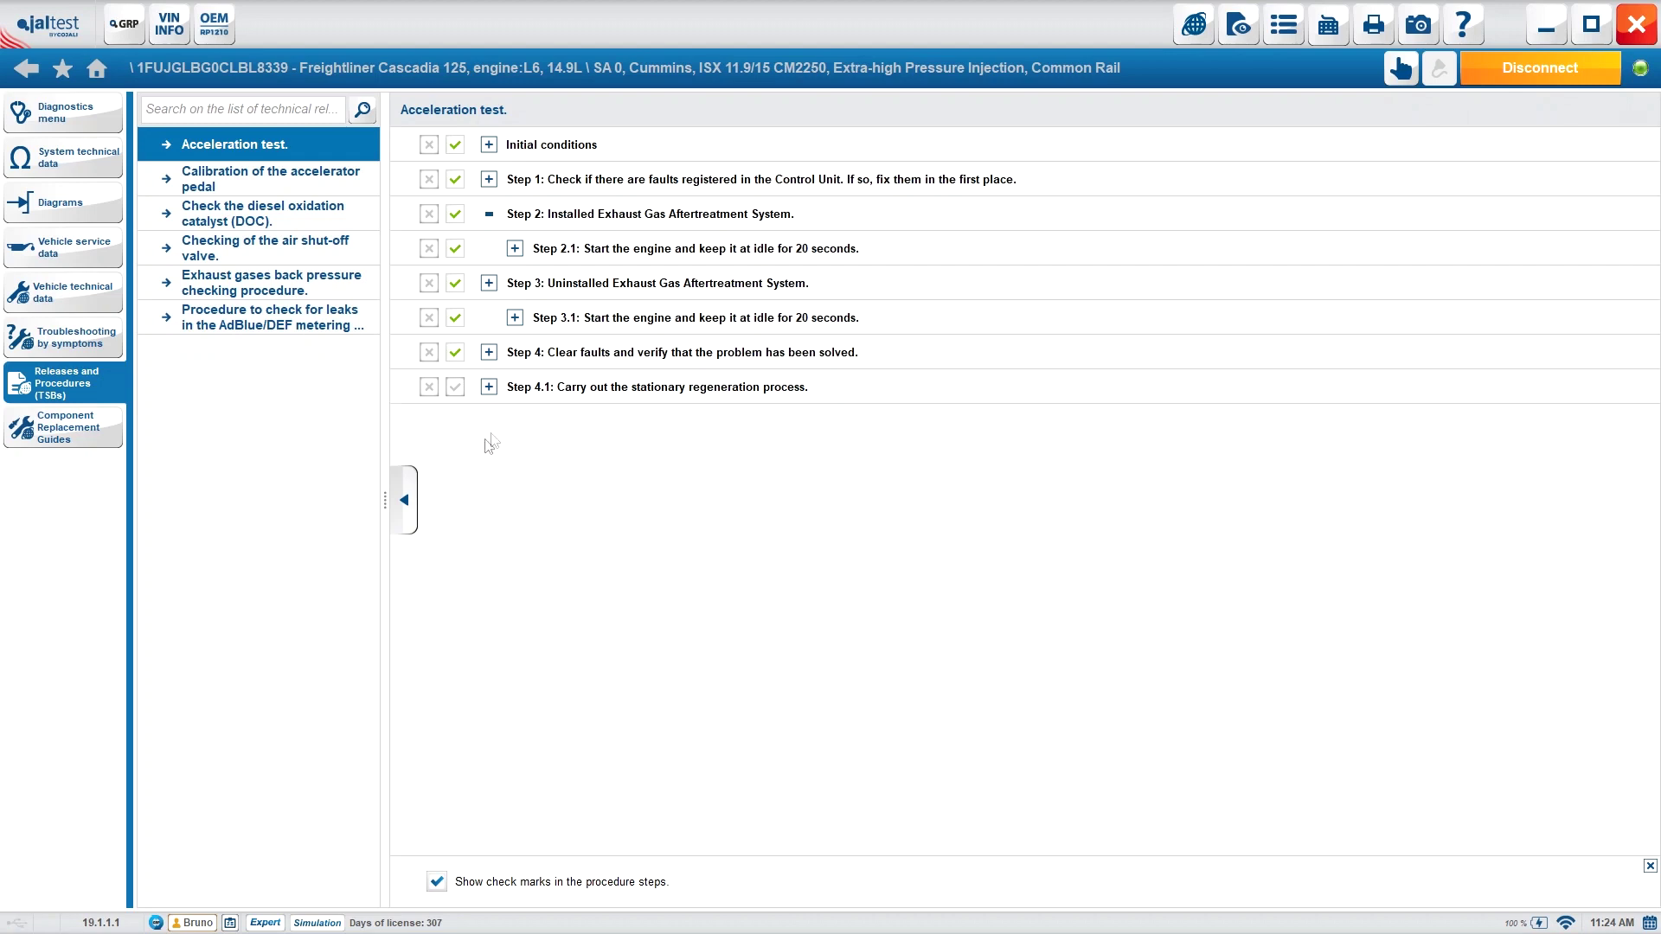
Step: Mark Step 4.1 done, then open Calibration of the accelerator pedal, accepting the expert-mode terms
left_click(455, 387)
left_click(194, 175)
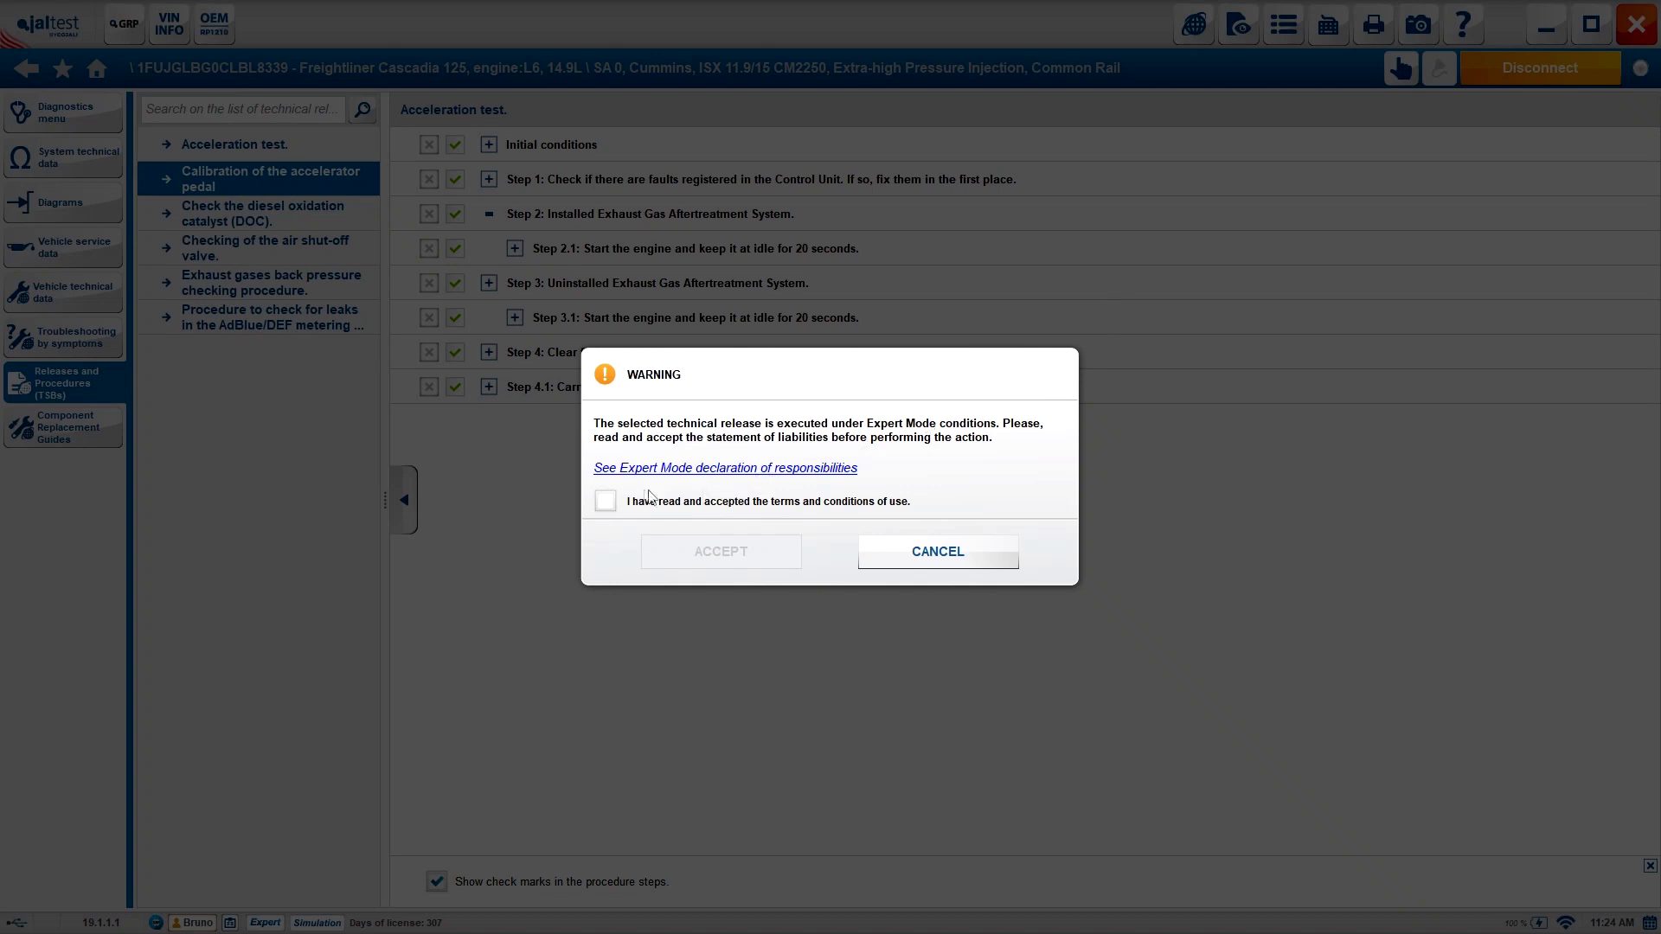
left_click(605, 501)
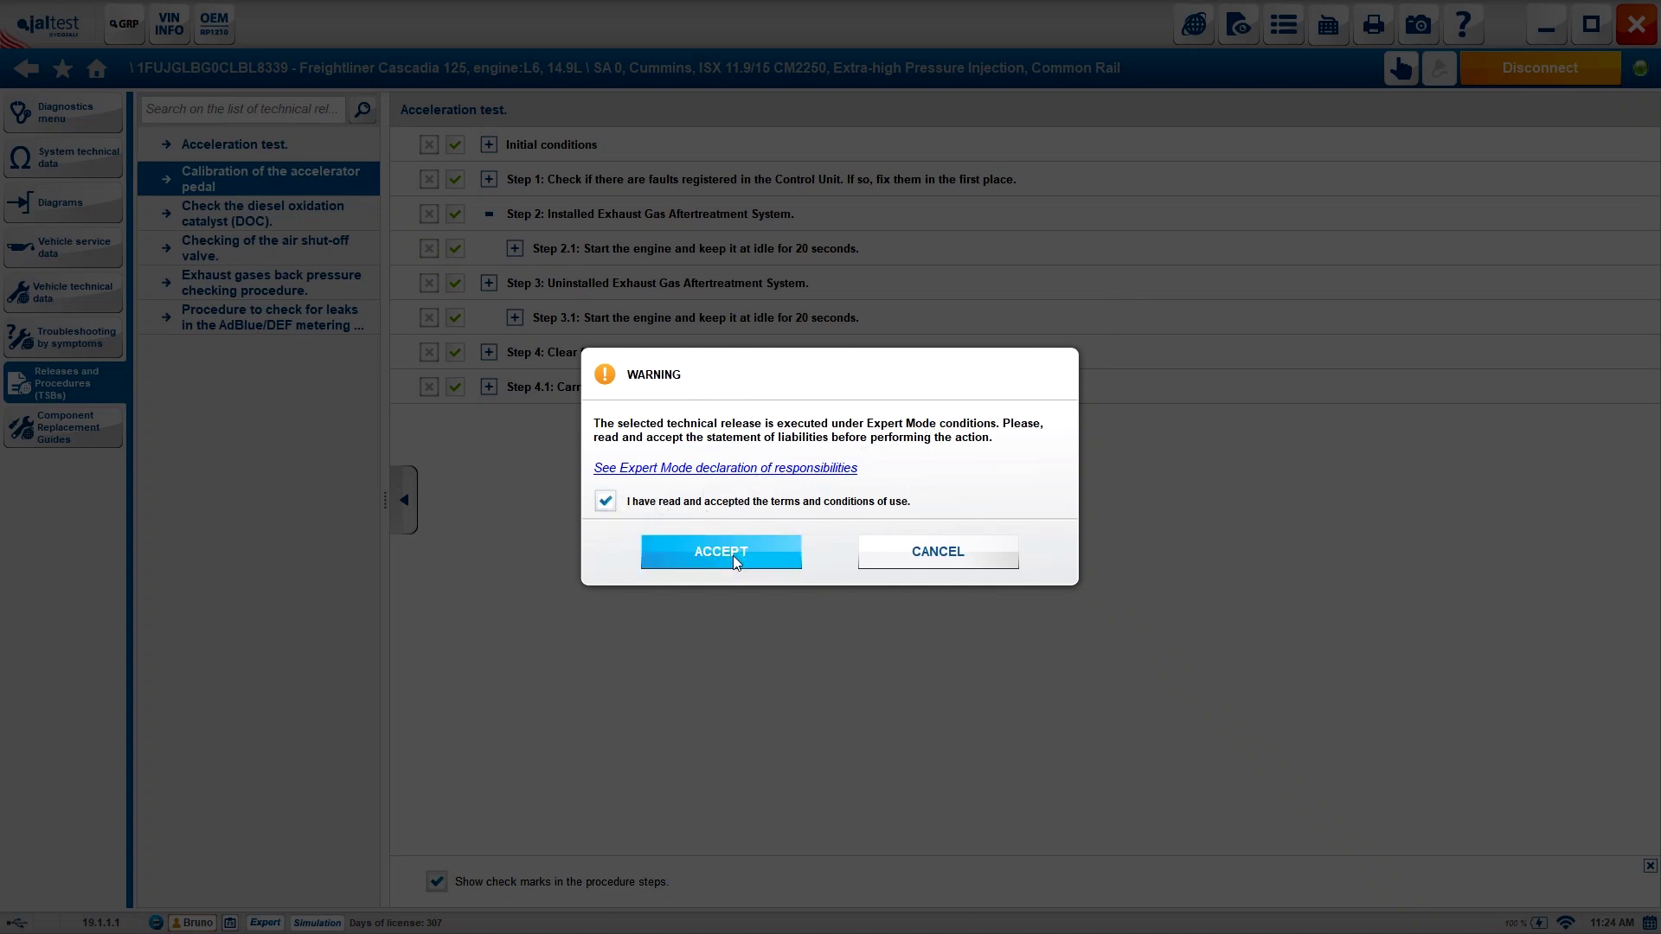
left_click(734, 555)
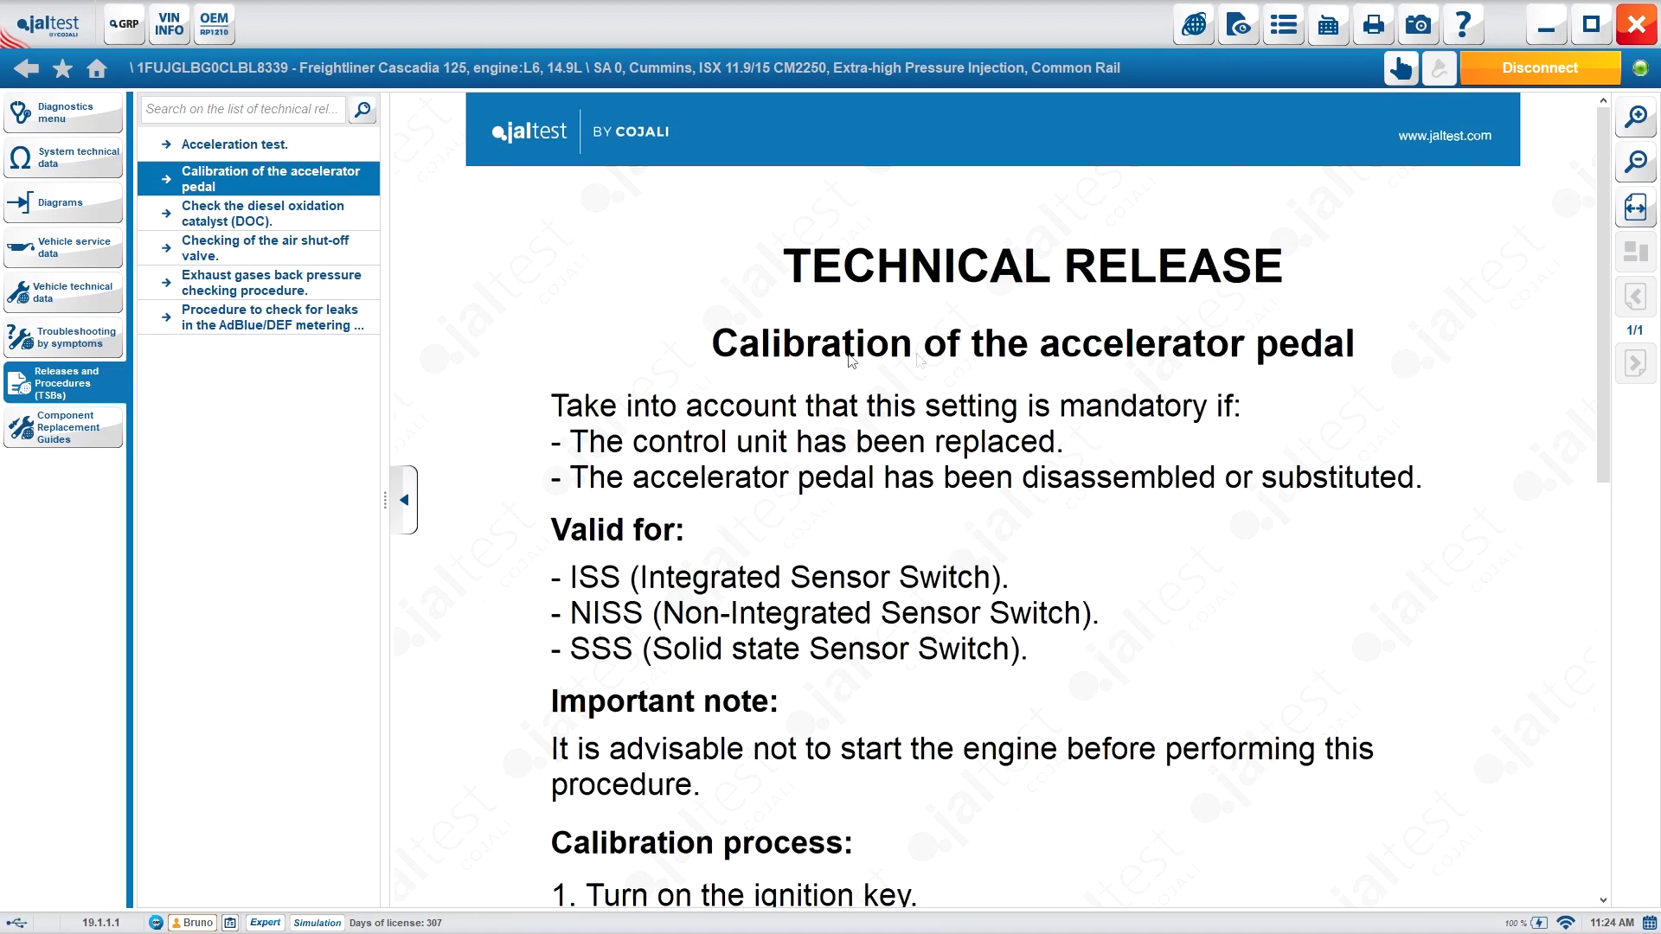
Step: Scroll through the accelerator pedal calibration technical release
scroll(539, 350, "down", 1)
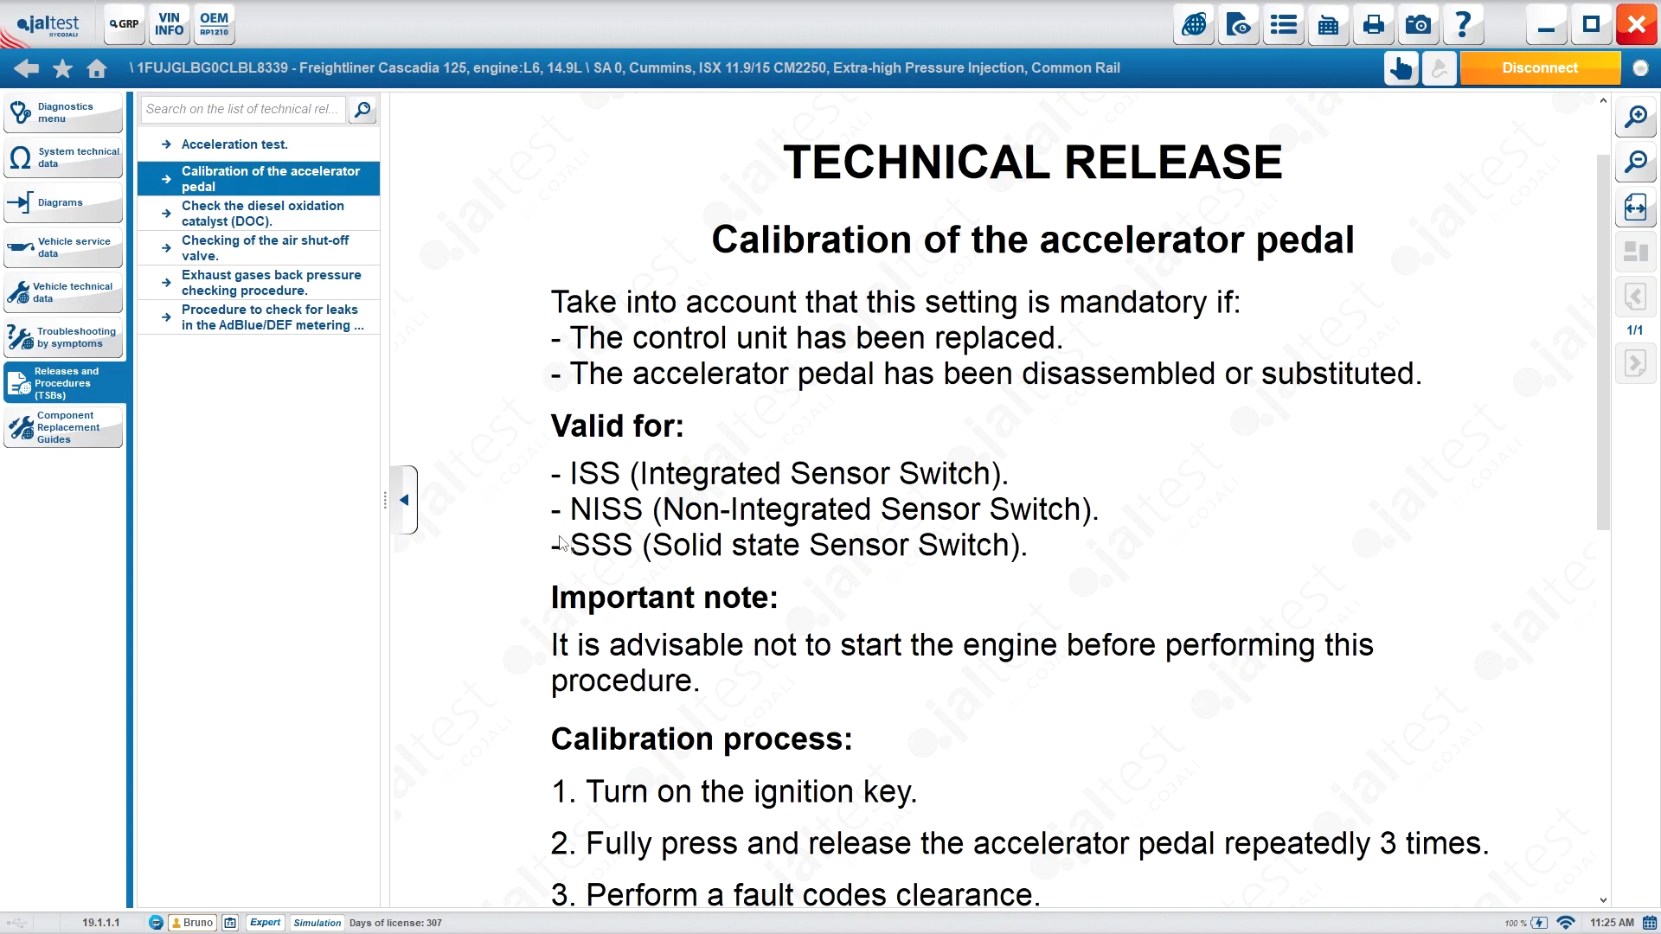
scroll(540, 567, "down", 3)
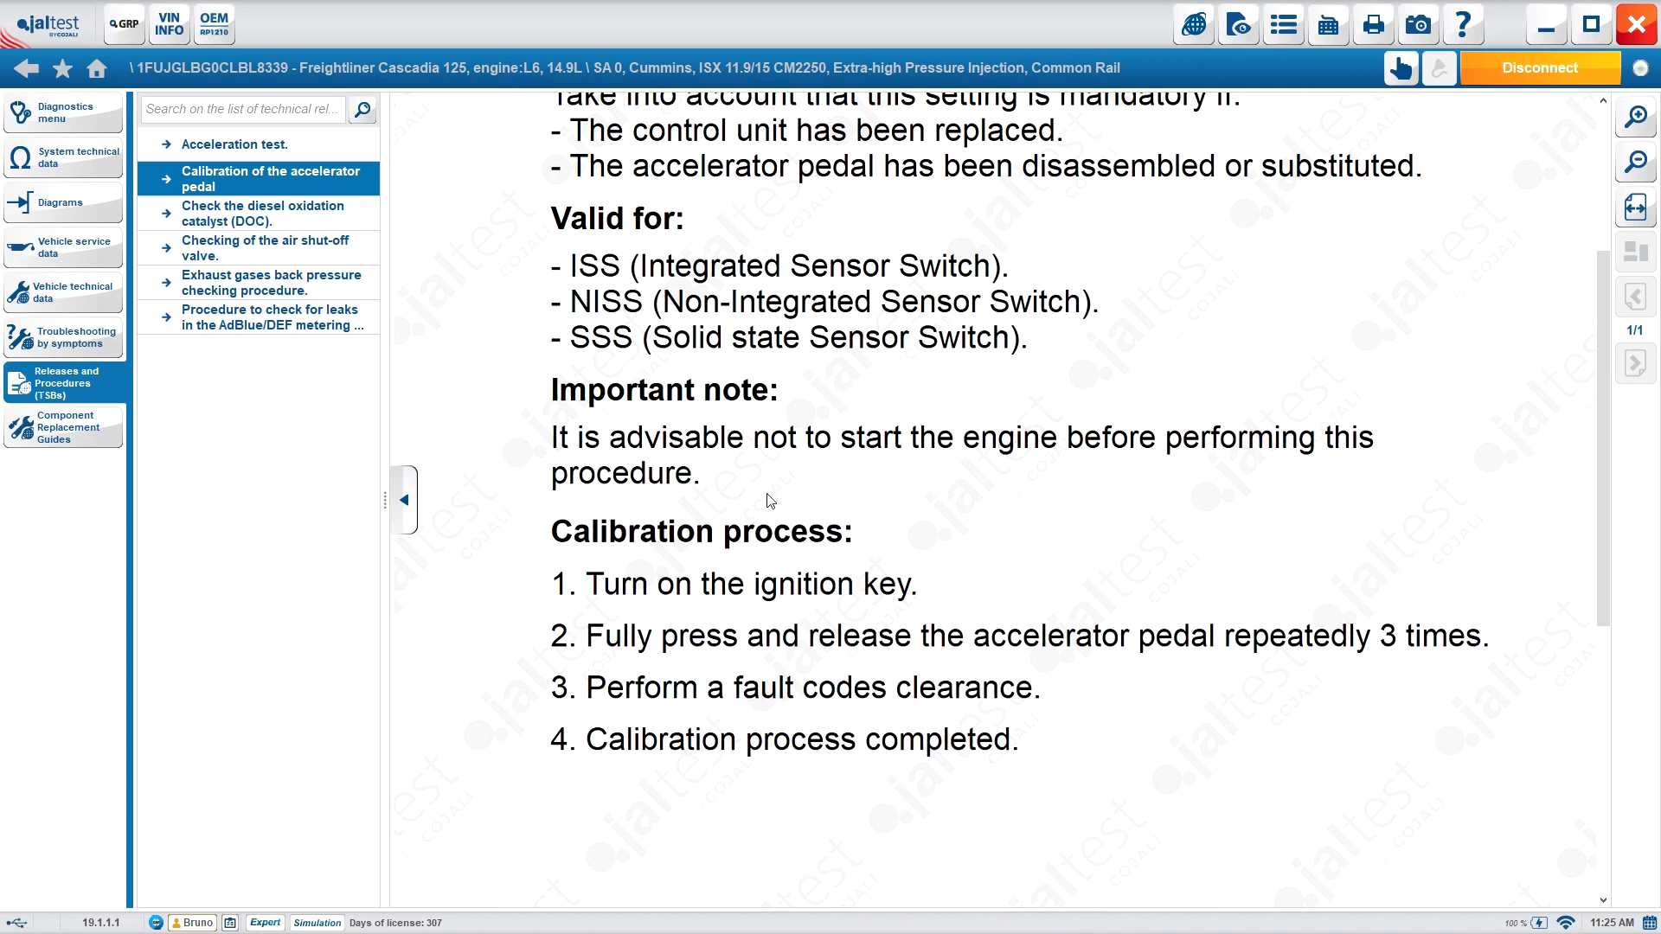
scroll(930, 523, "down", 3)
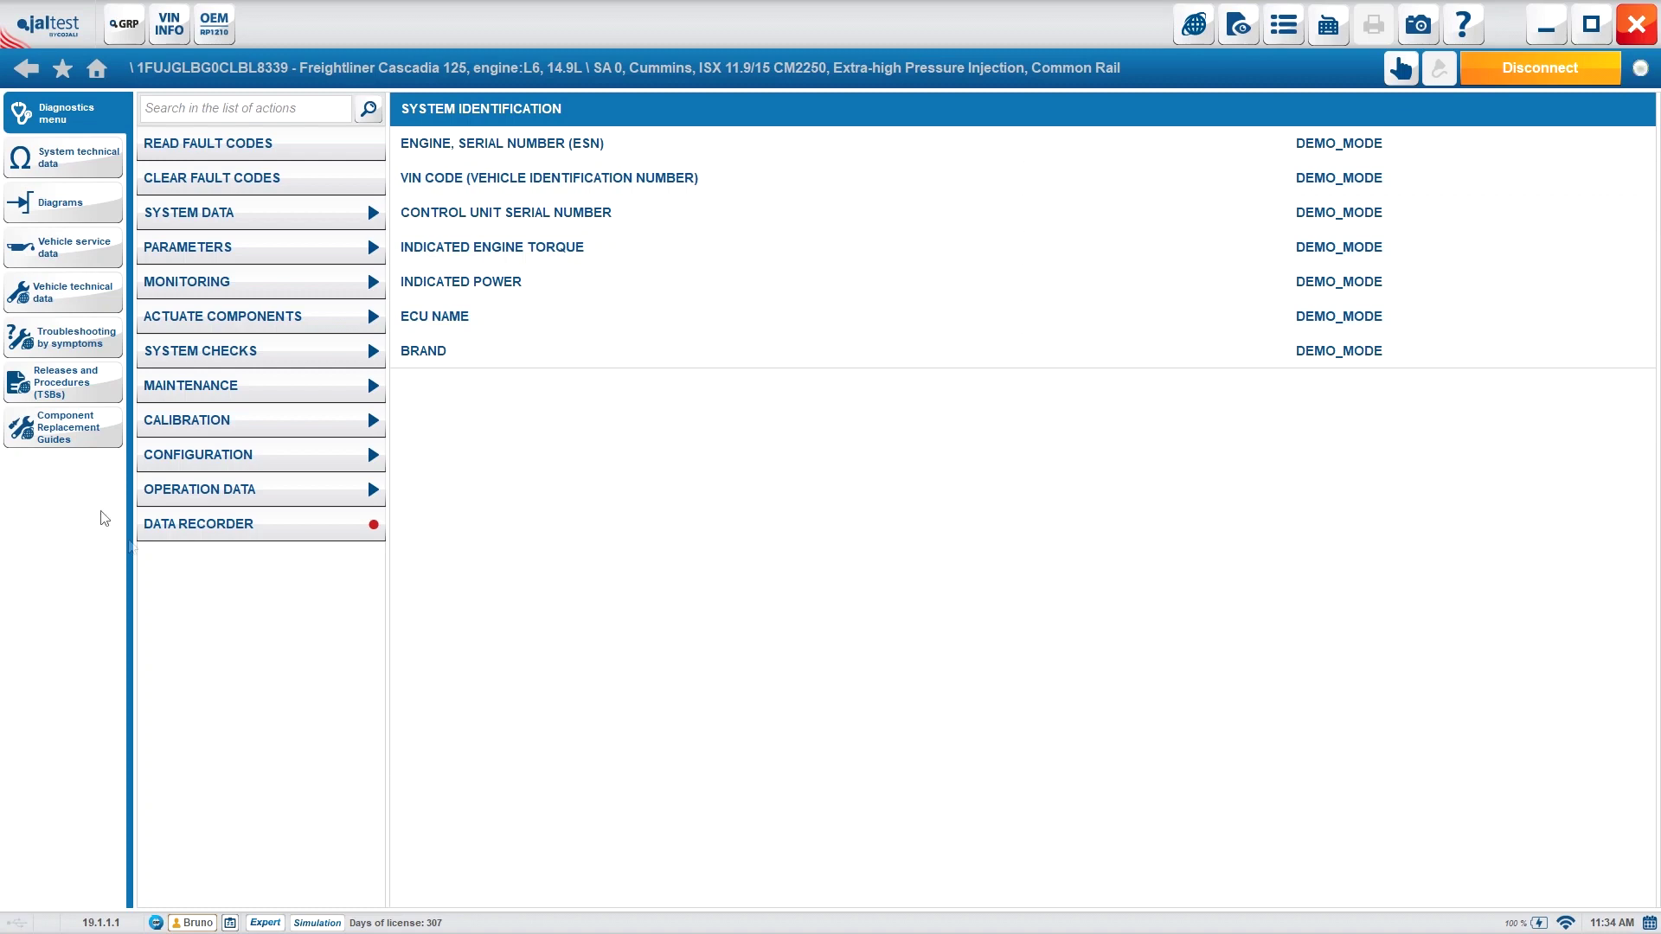
Step: Open the CB11 crankshaft RPM sensor replacement guide and view Step 1.1's enlarged sensor and engine pictures
left_click(64, 433)
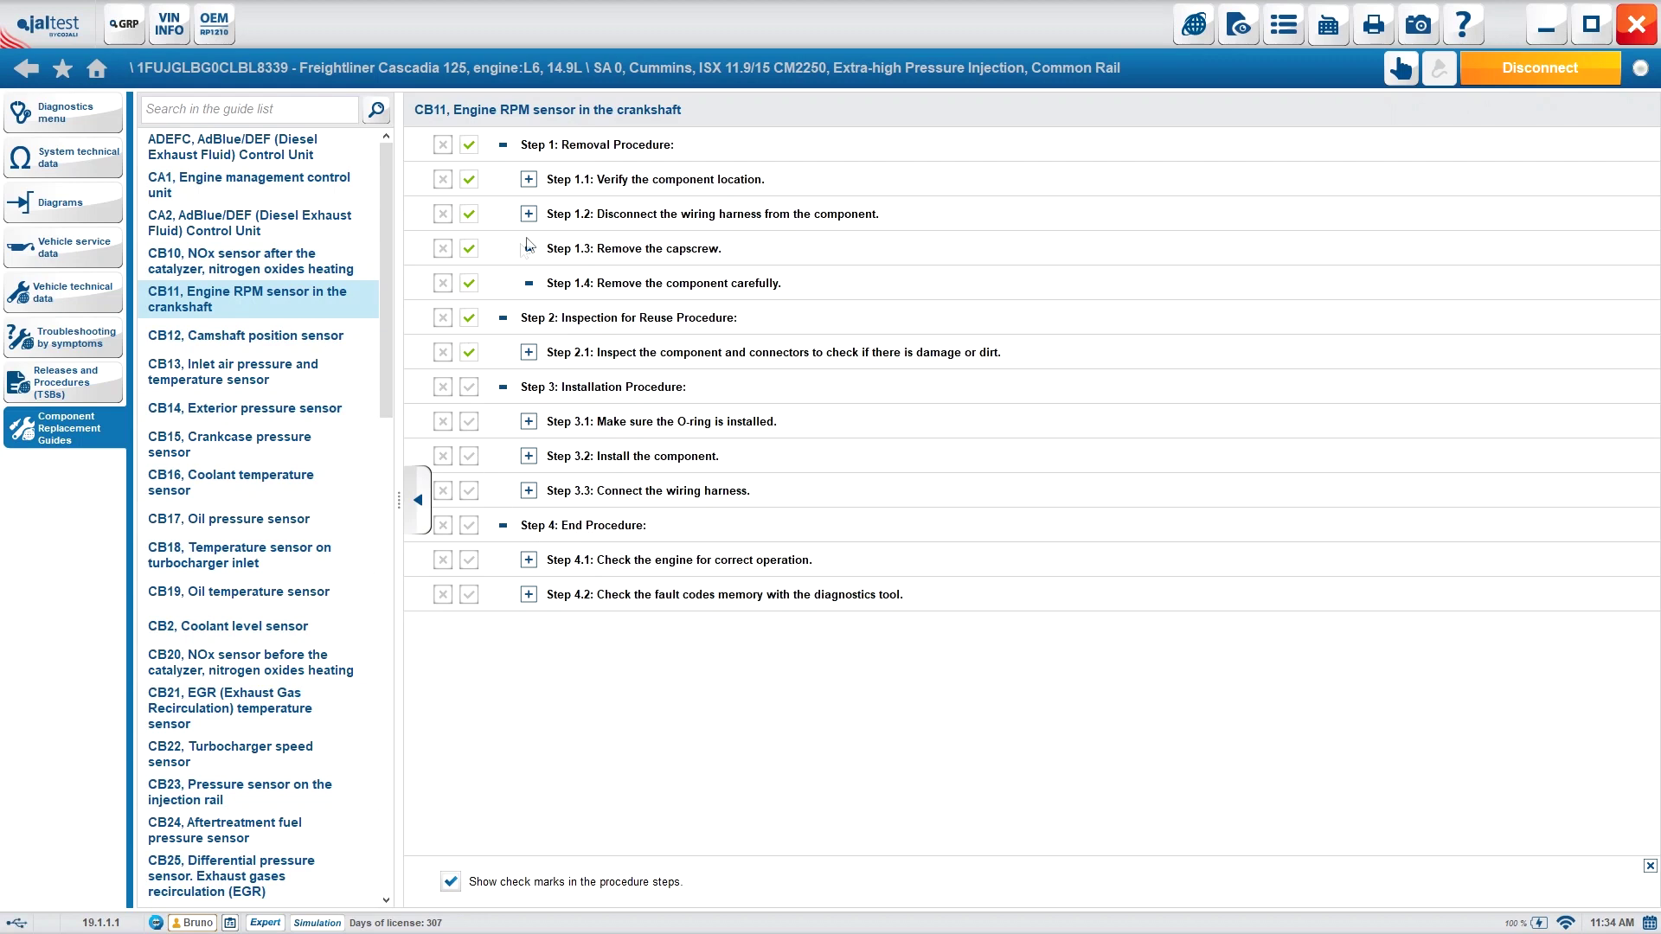
left_click(529, 179)
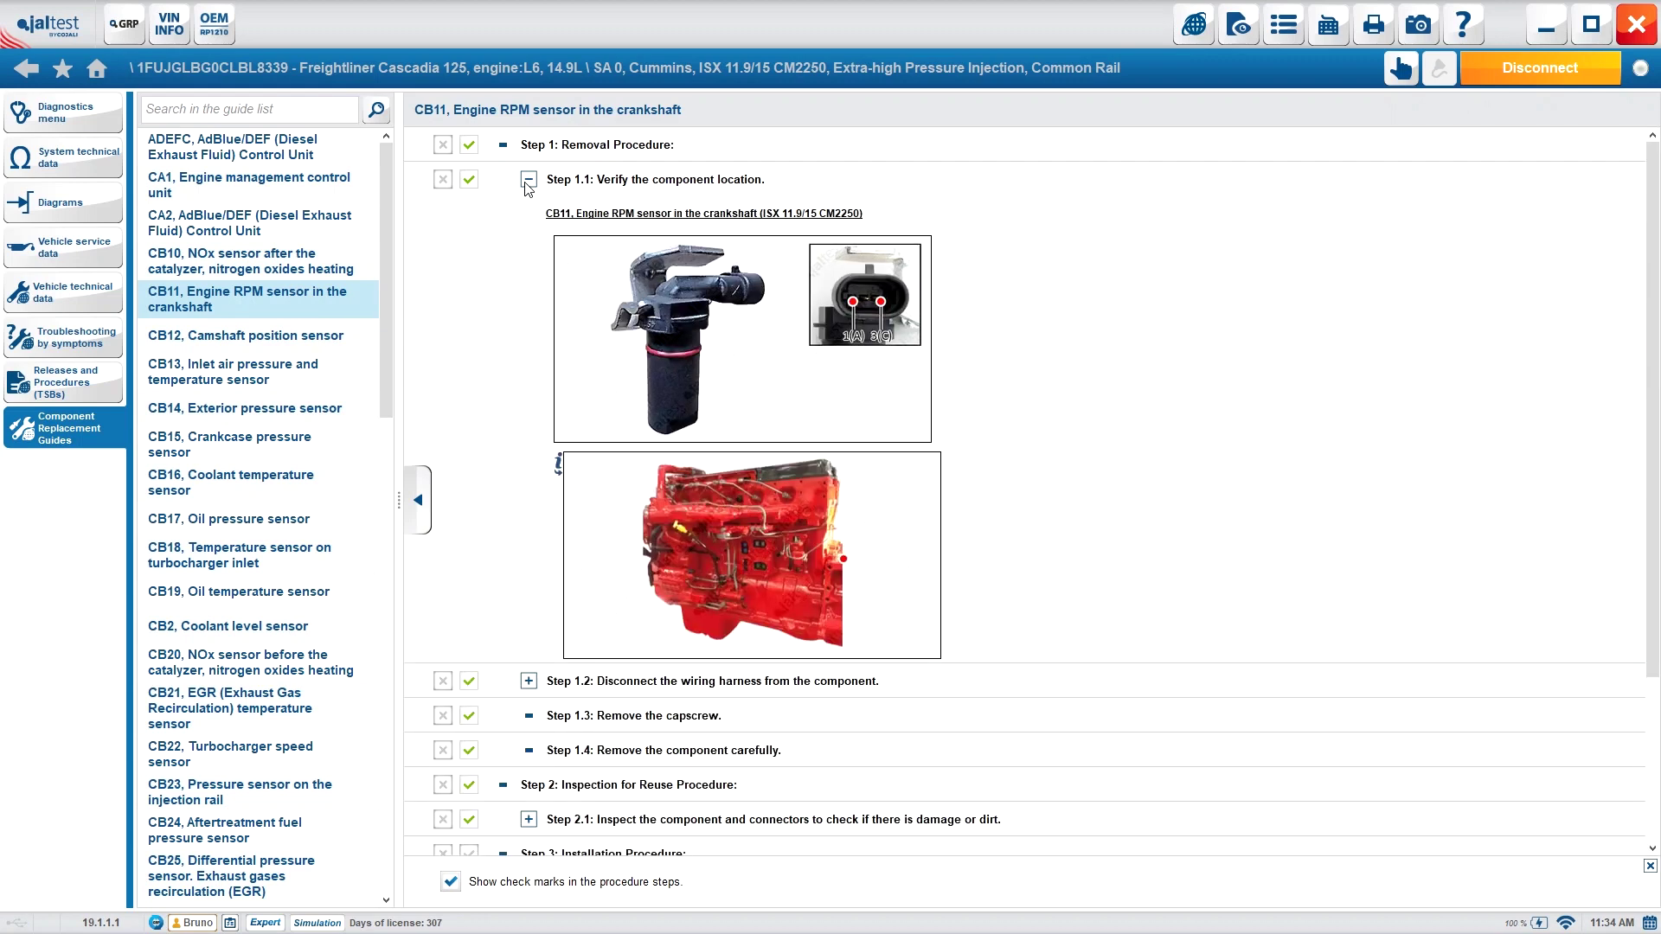
left_click(696, 323)
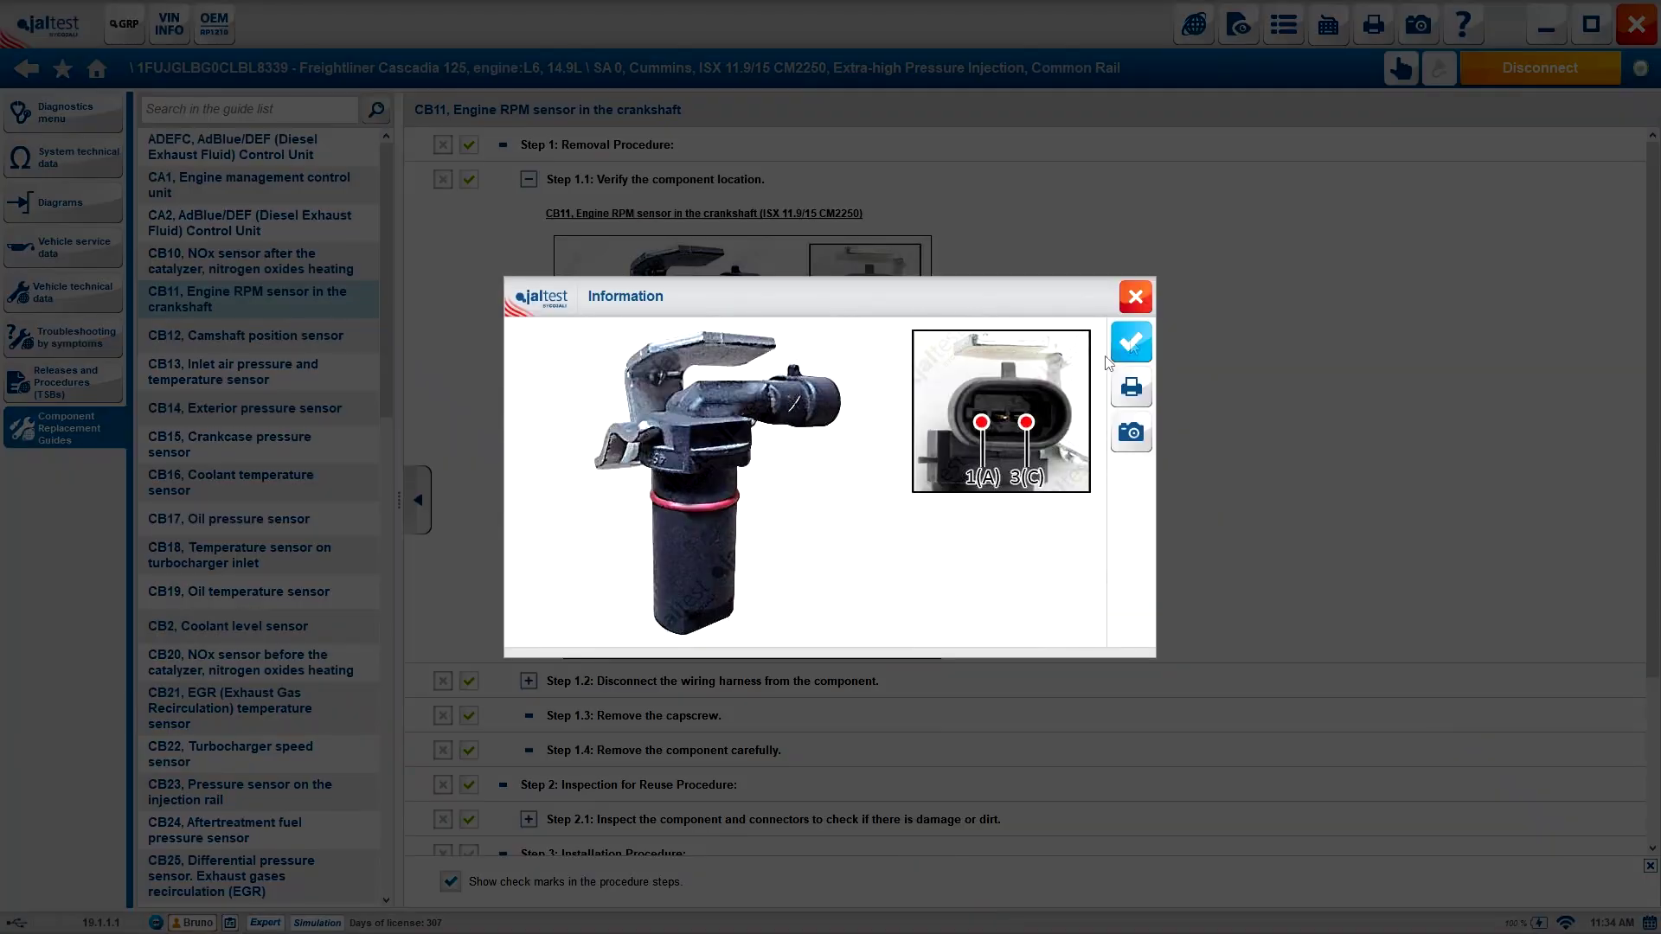
left_click(1133, 341)
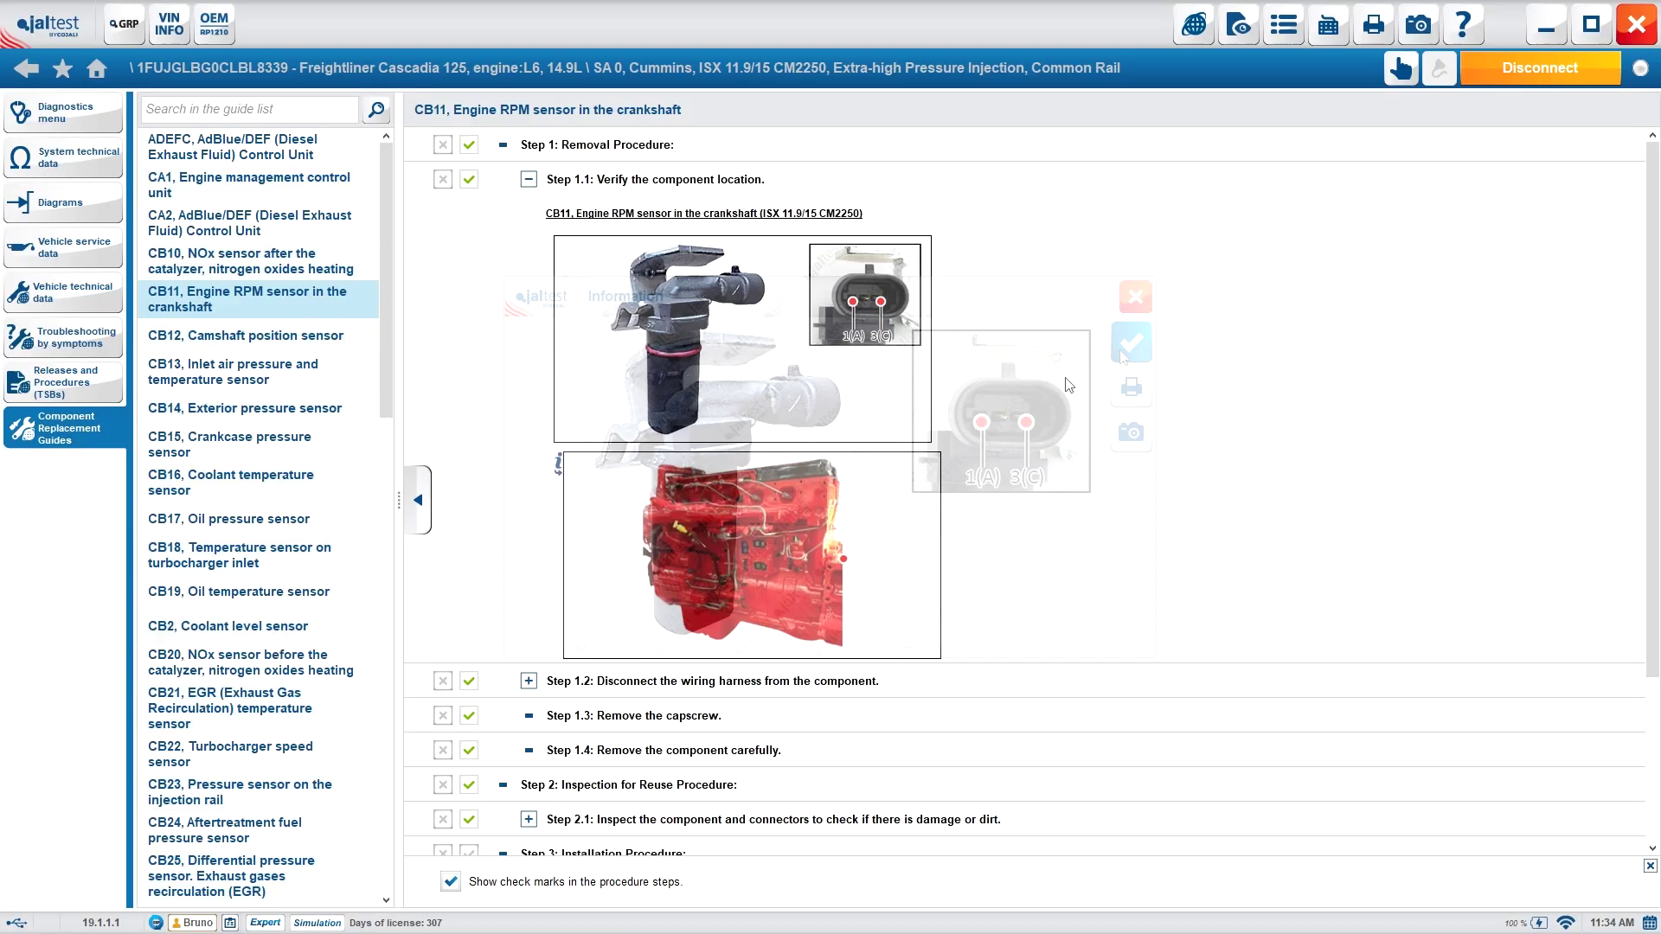
left_click(986, 543)
left_click(1131, 308)
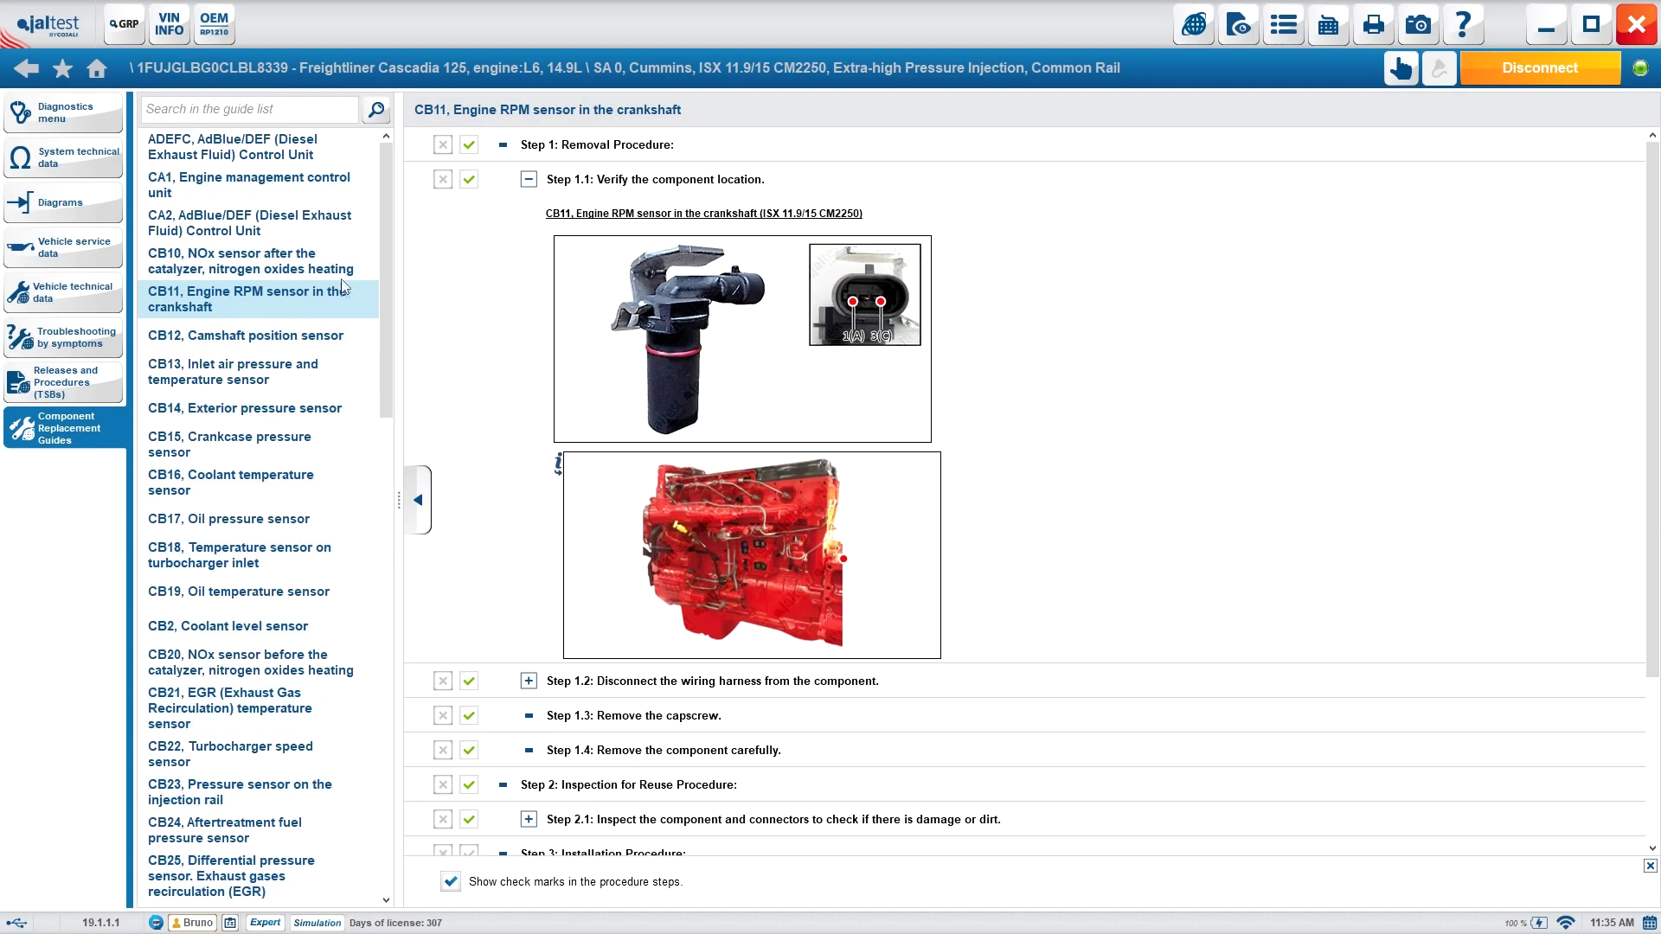
left_click(529, 180)
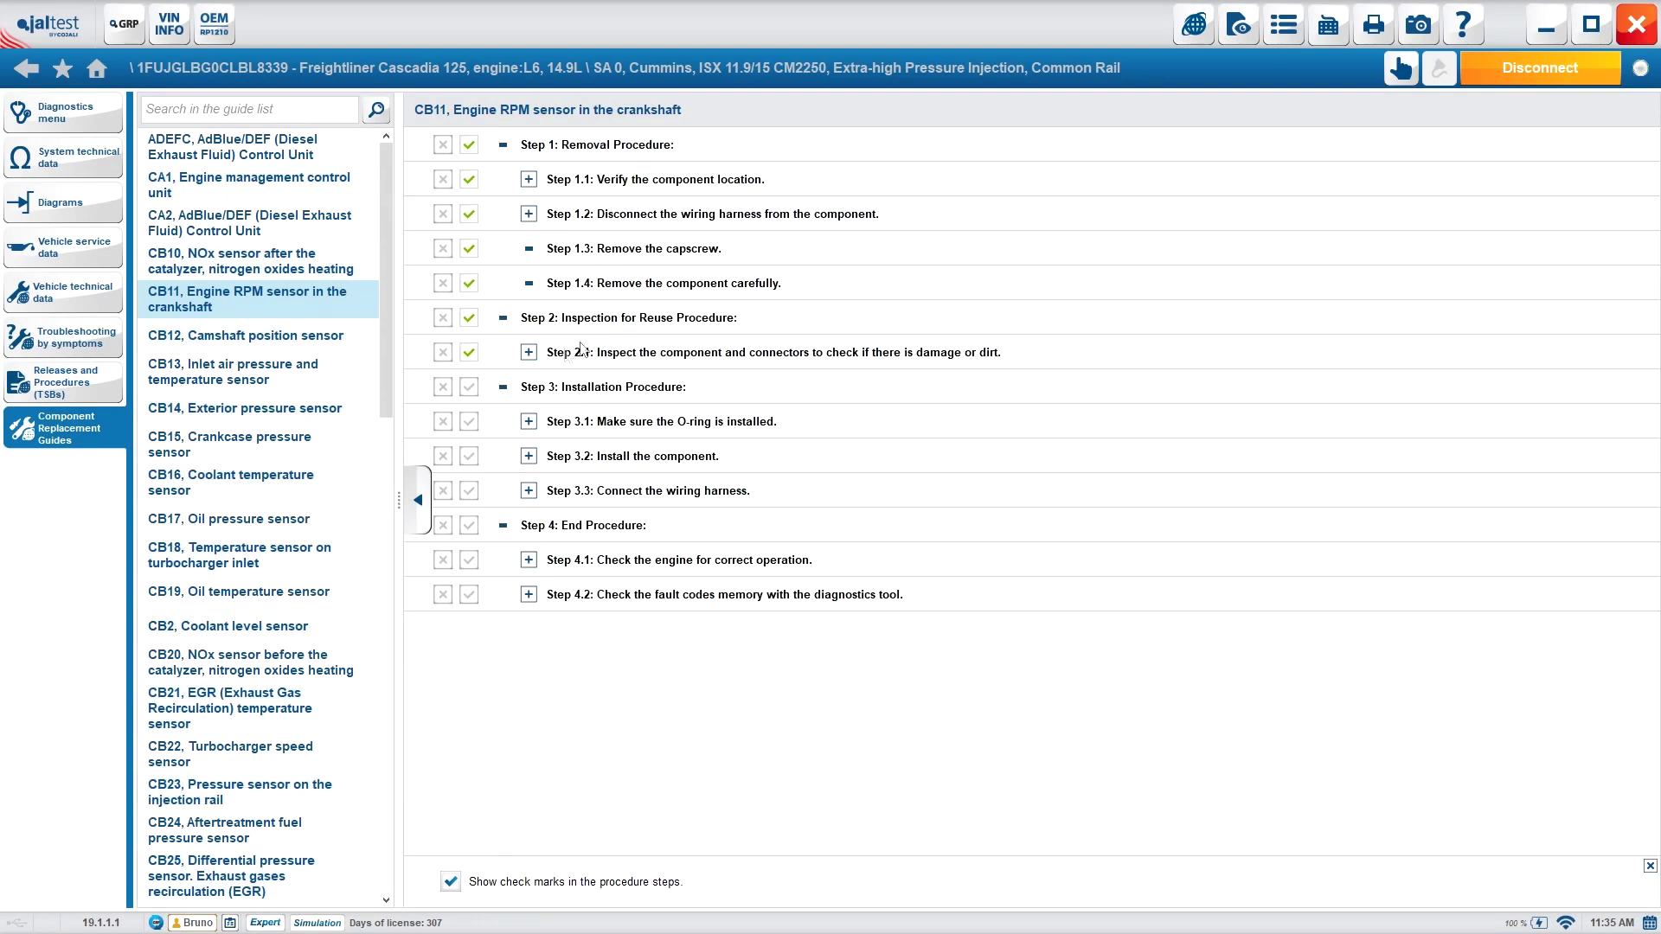
Step: Expand Step 1.2's disconnection instructions and read Step 2.1's inspection details
left_click(528, 215)
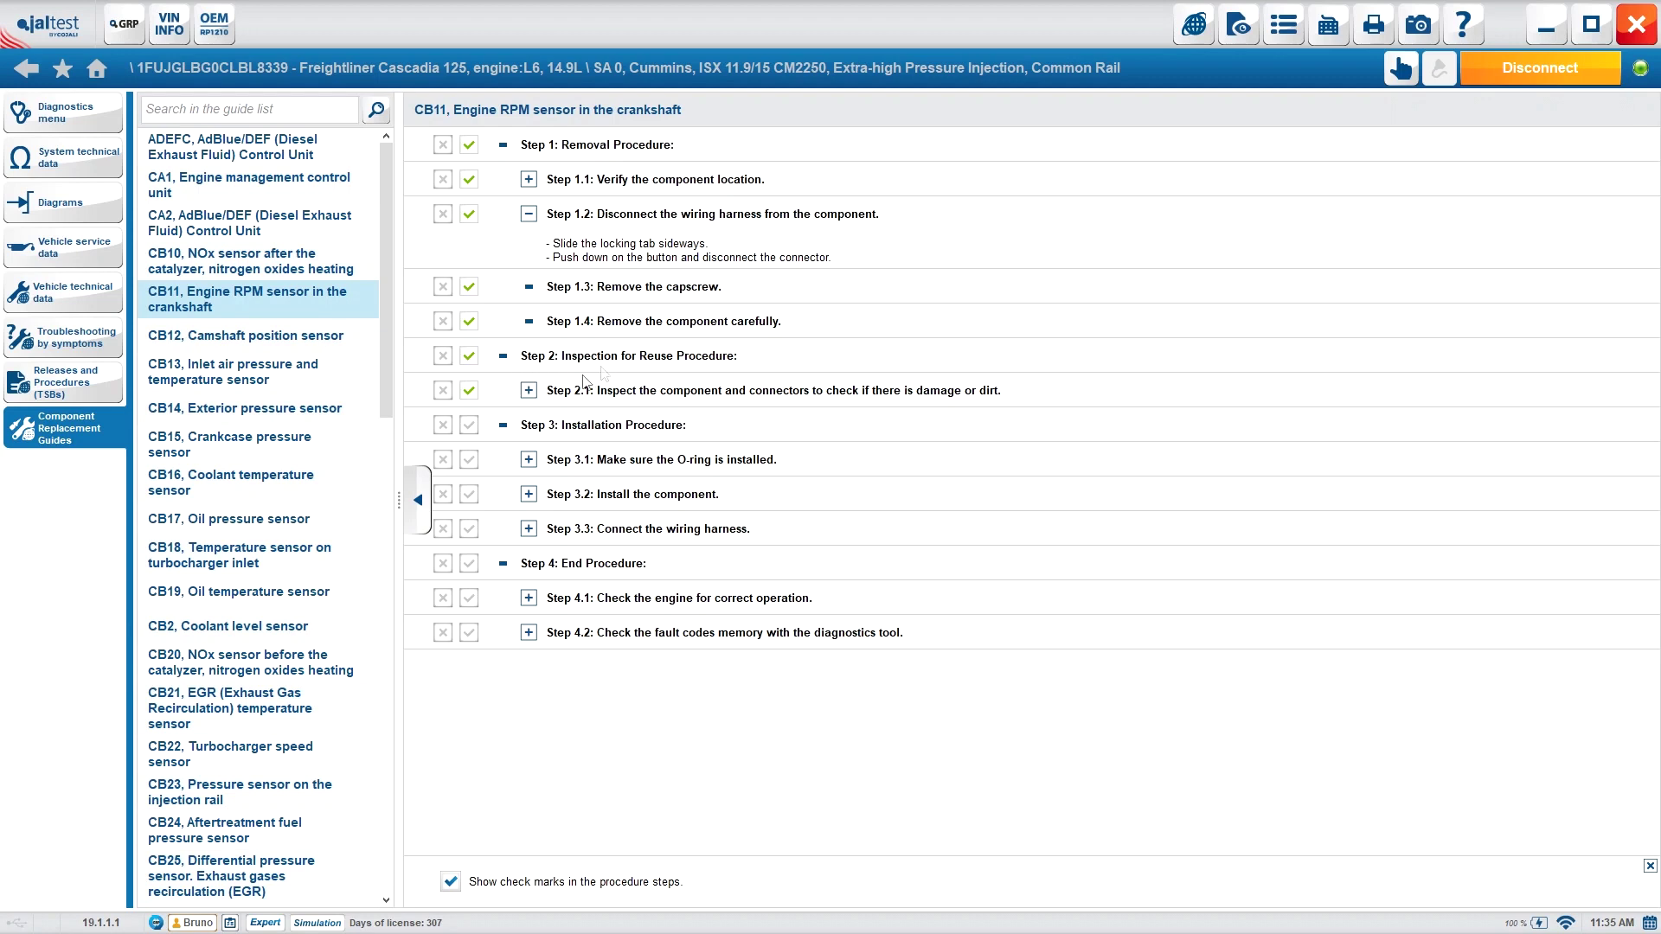
left_click(529, 390)
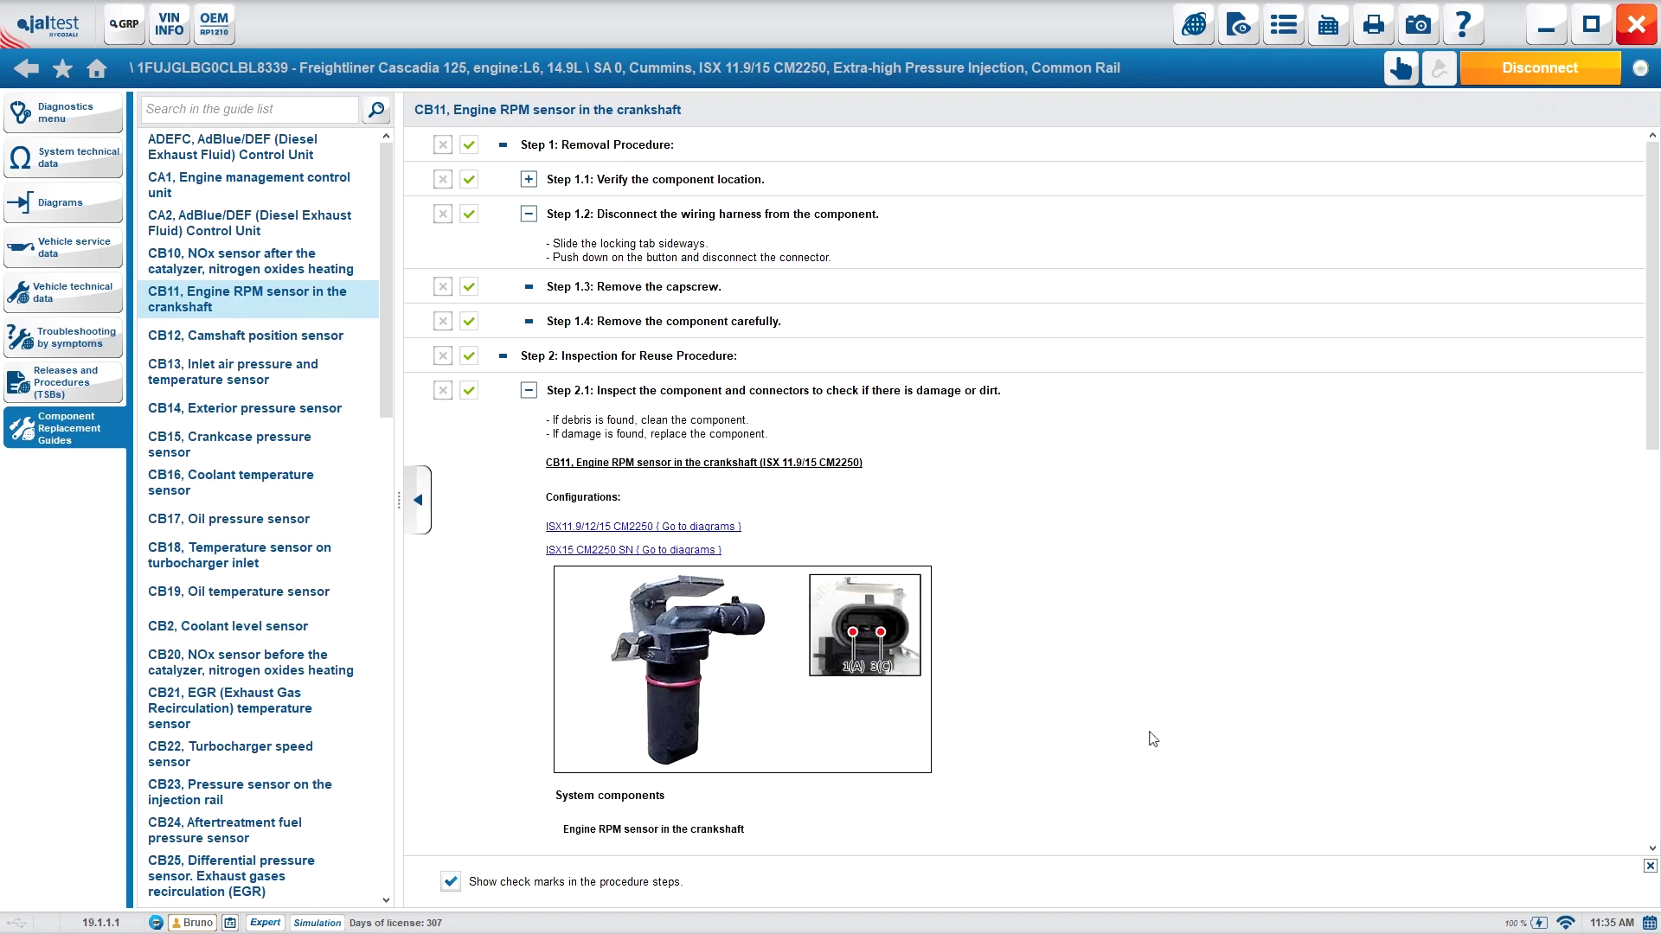
scroll(1153, 731, "down", 6)
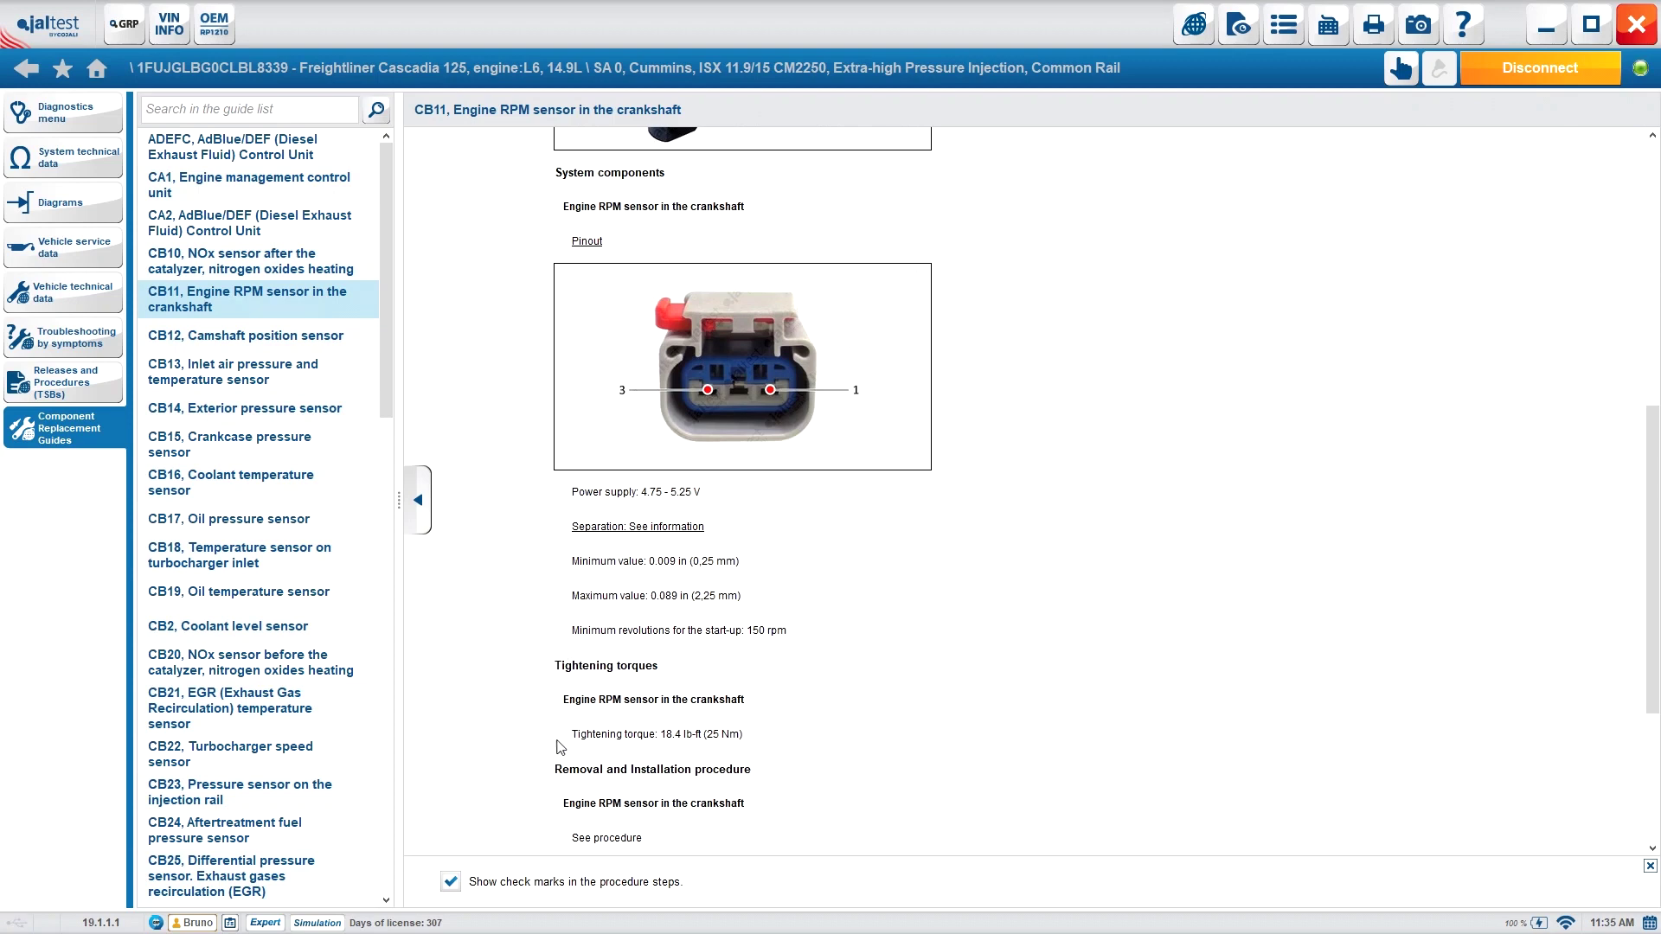
scroll(560, 749, "down", 1)
scroll(561, 749, "down", 1)
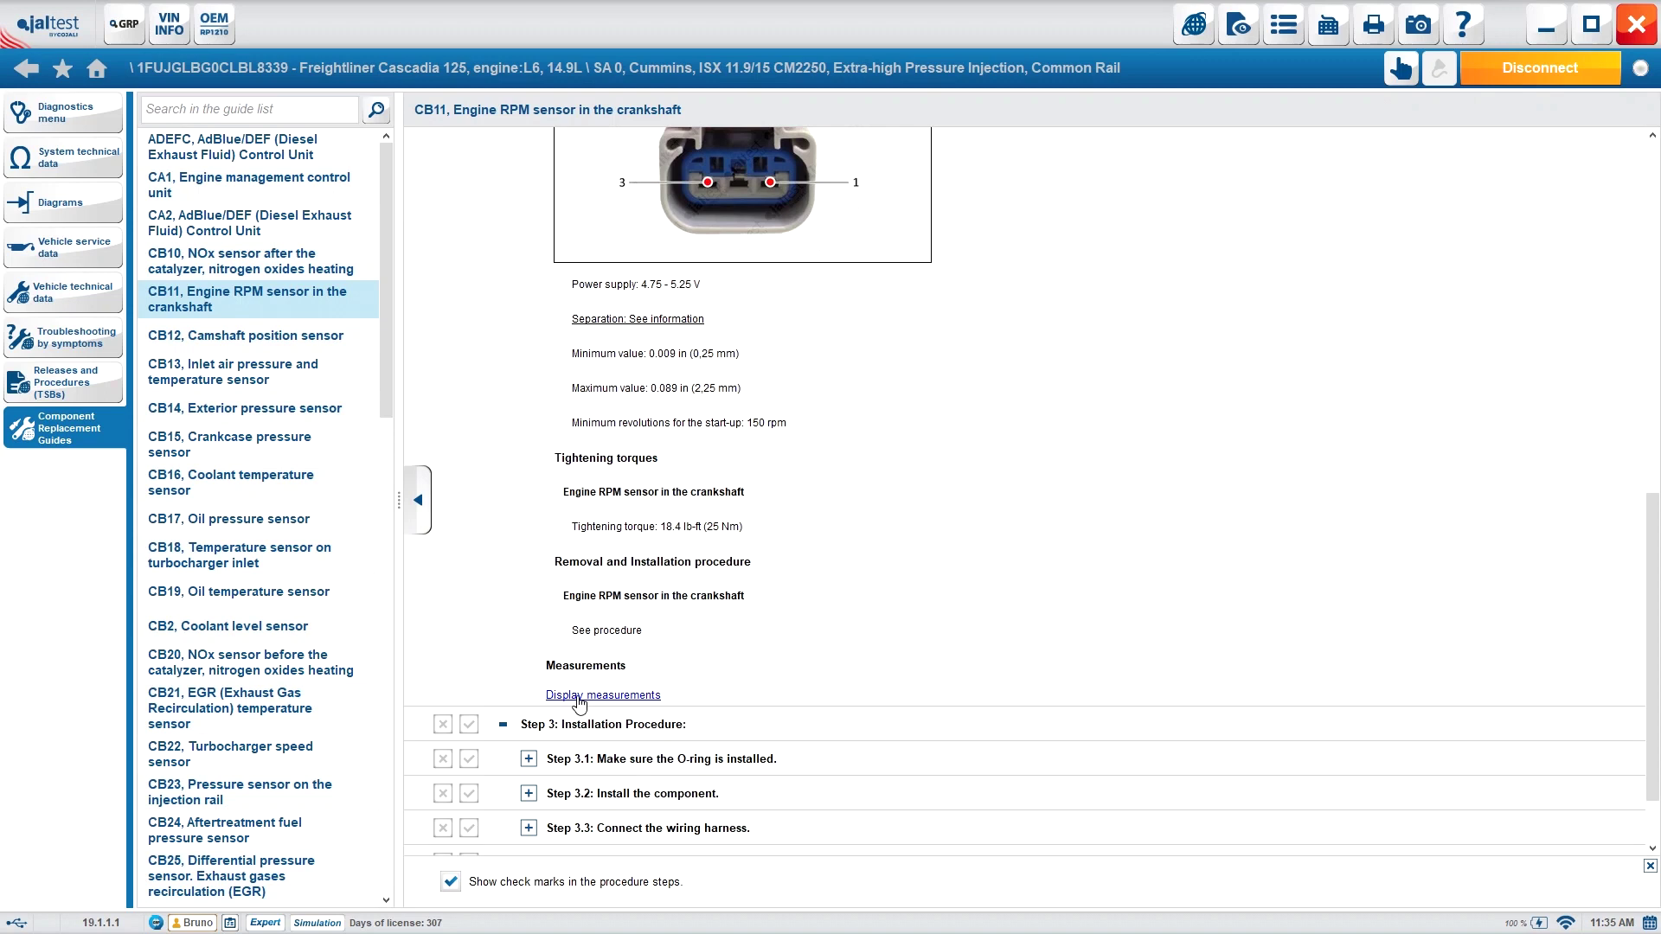
scroll(579, 702, "up", 6)
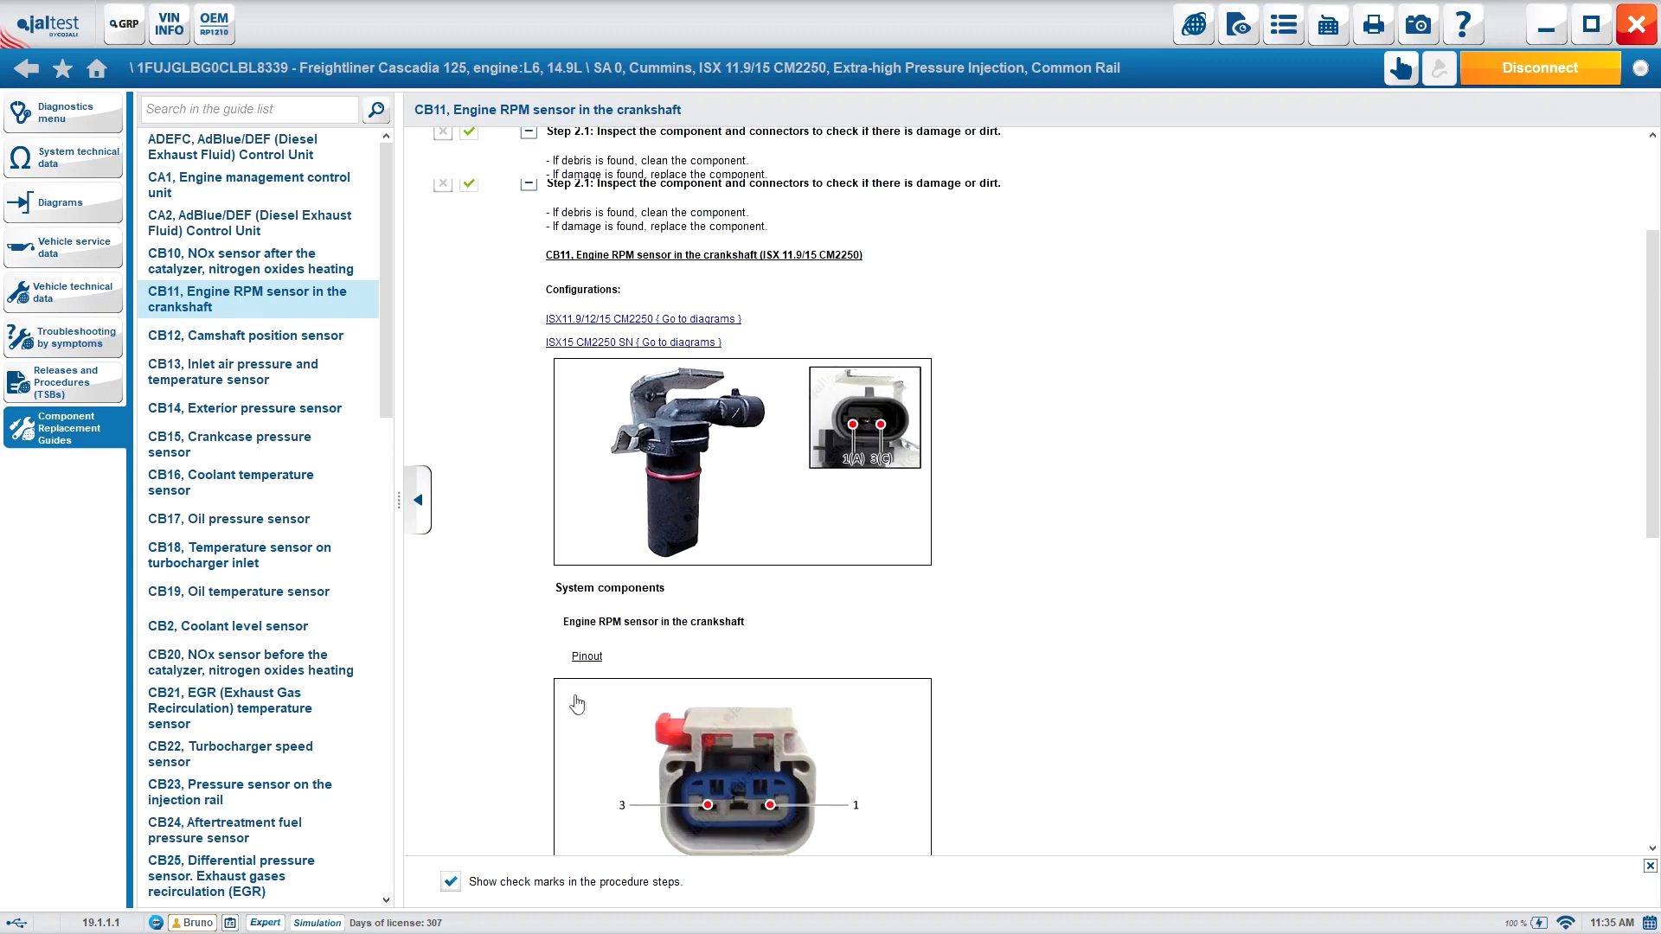
scroll(577, 705, "up", 2)
left_click(529, 338)
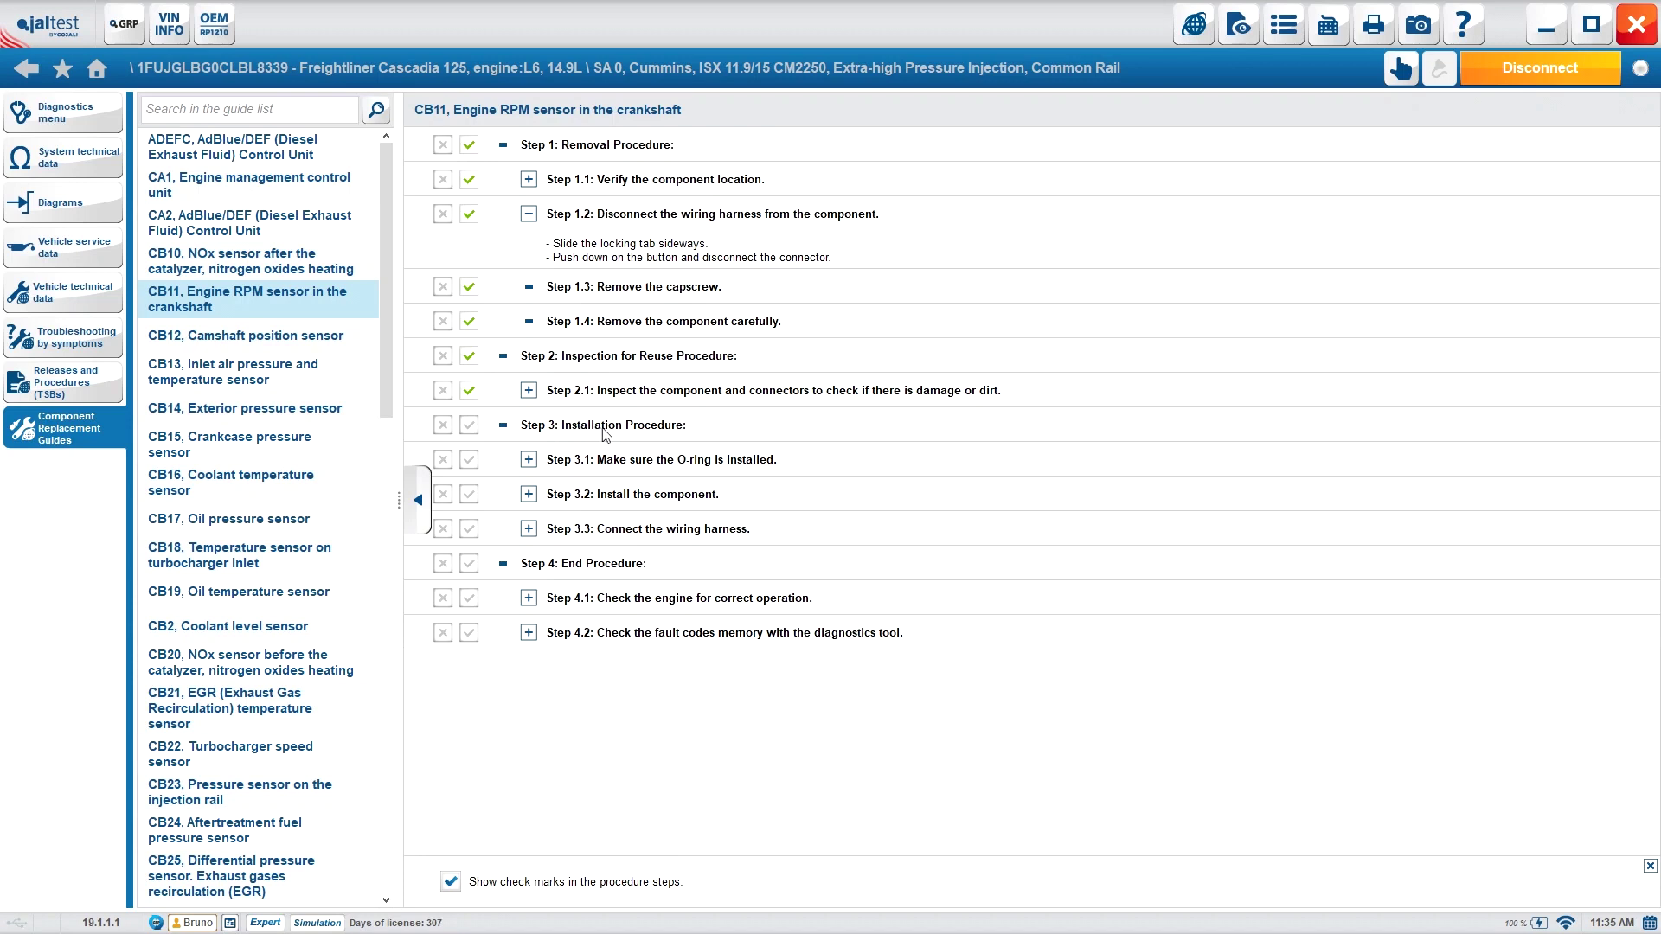
Step: Read Step 3.1's O-ring instruction and Step 3.2's installation details
left_click(530, 462)
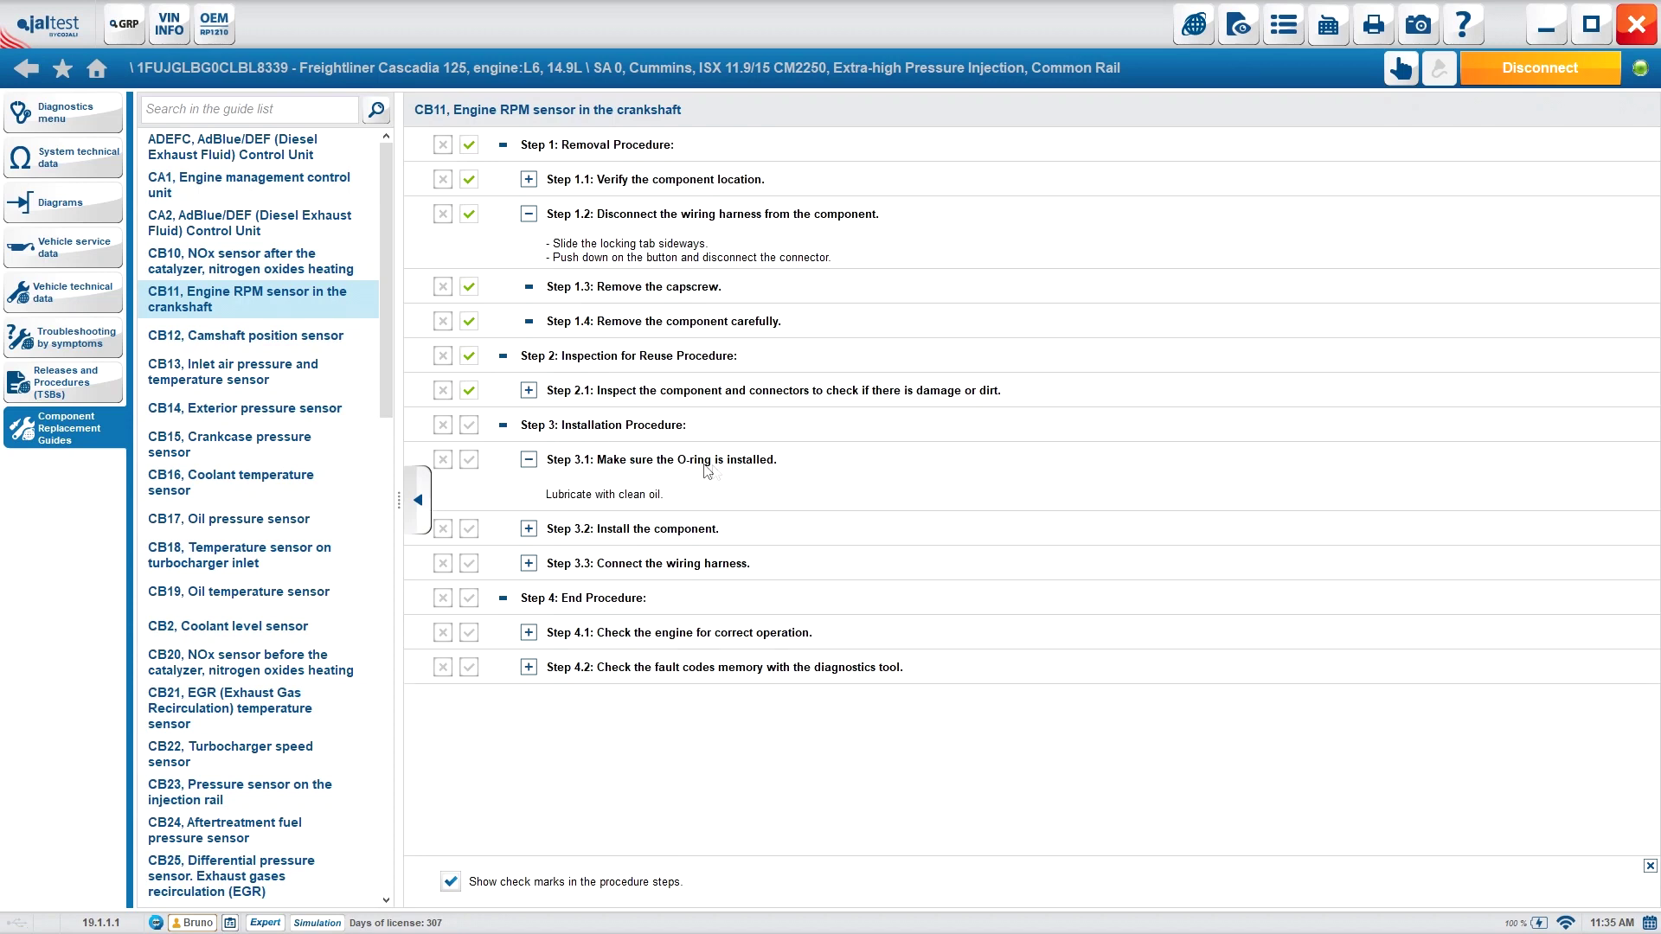
left_click(529, 531)
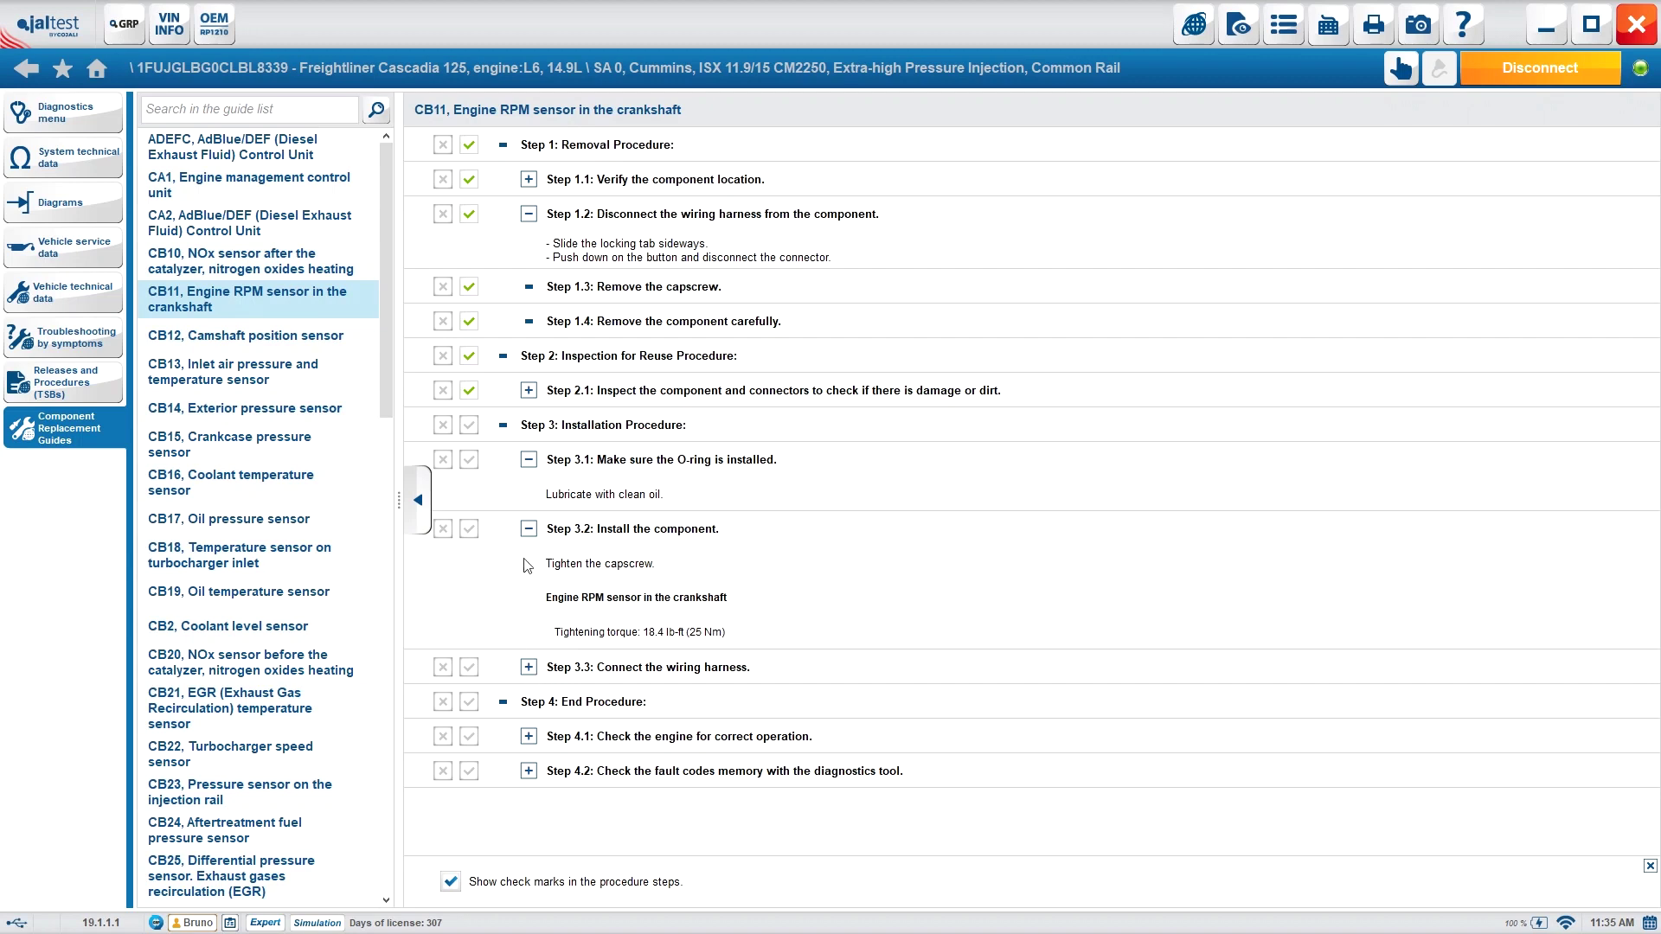
left_click(529, 527)
left_click(529, 459)
Step: Mark CB11 guide Steps 3, 3.1, 3.2, 3.3 and 4 as completed
left_click(468, 460)
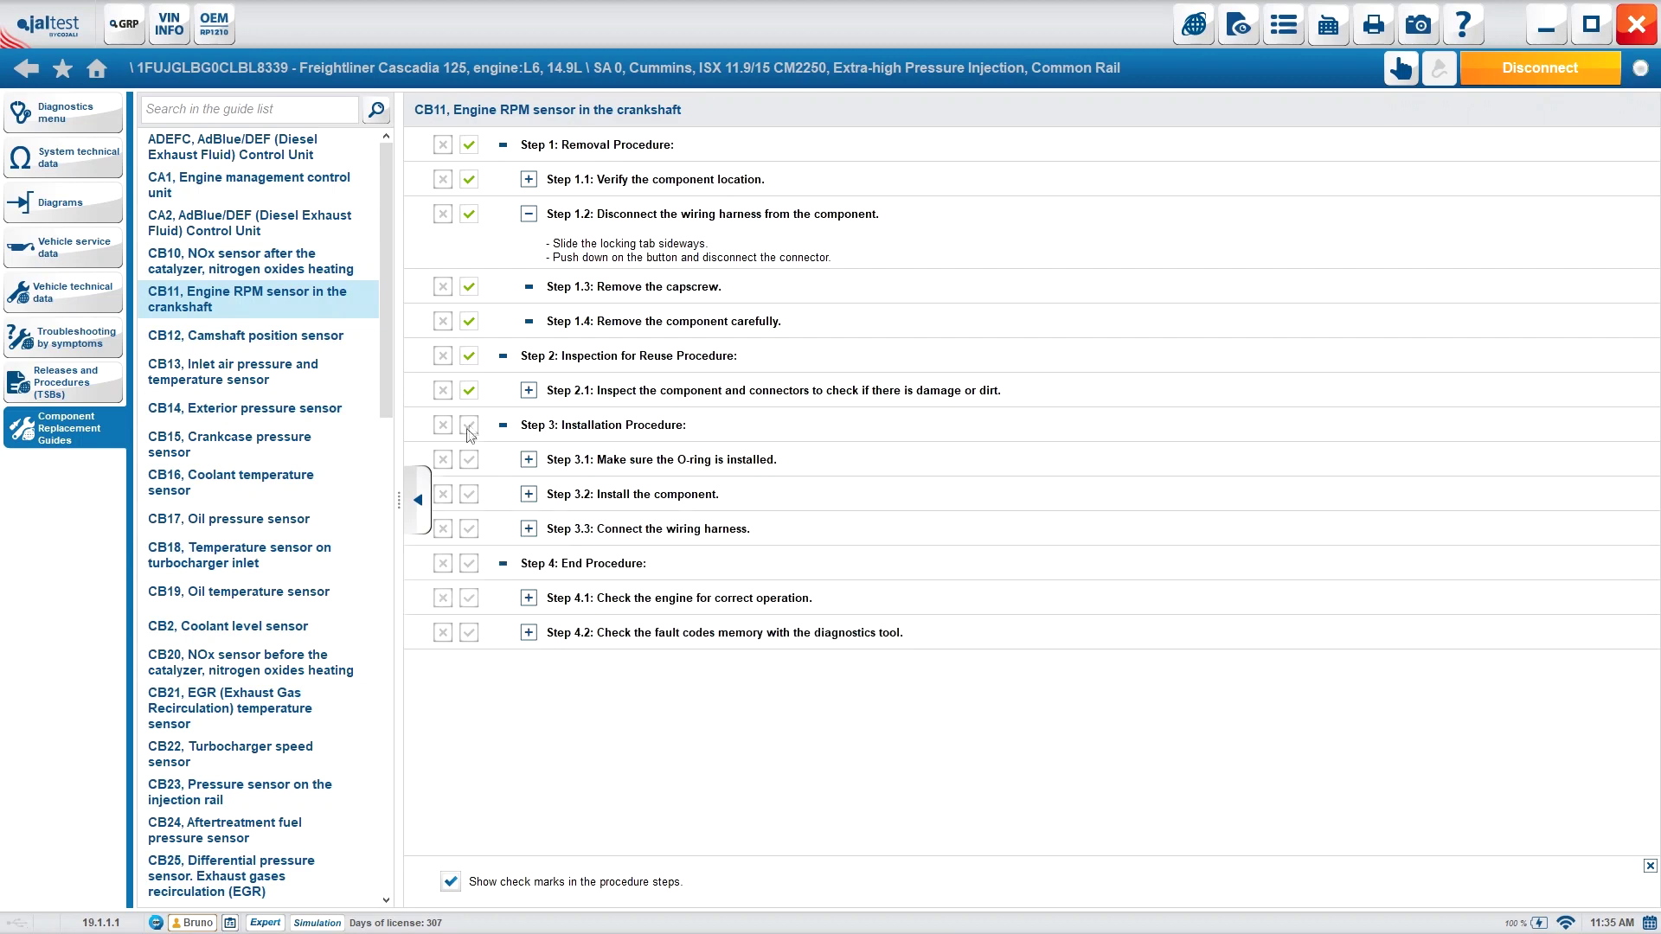
left_click(528, 529)
left_click(529, 529)
left_click(469, 497)
left_click(471, 529)
left_click(469, 564)
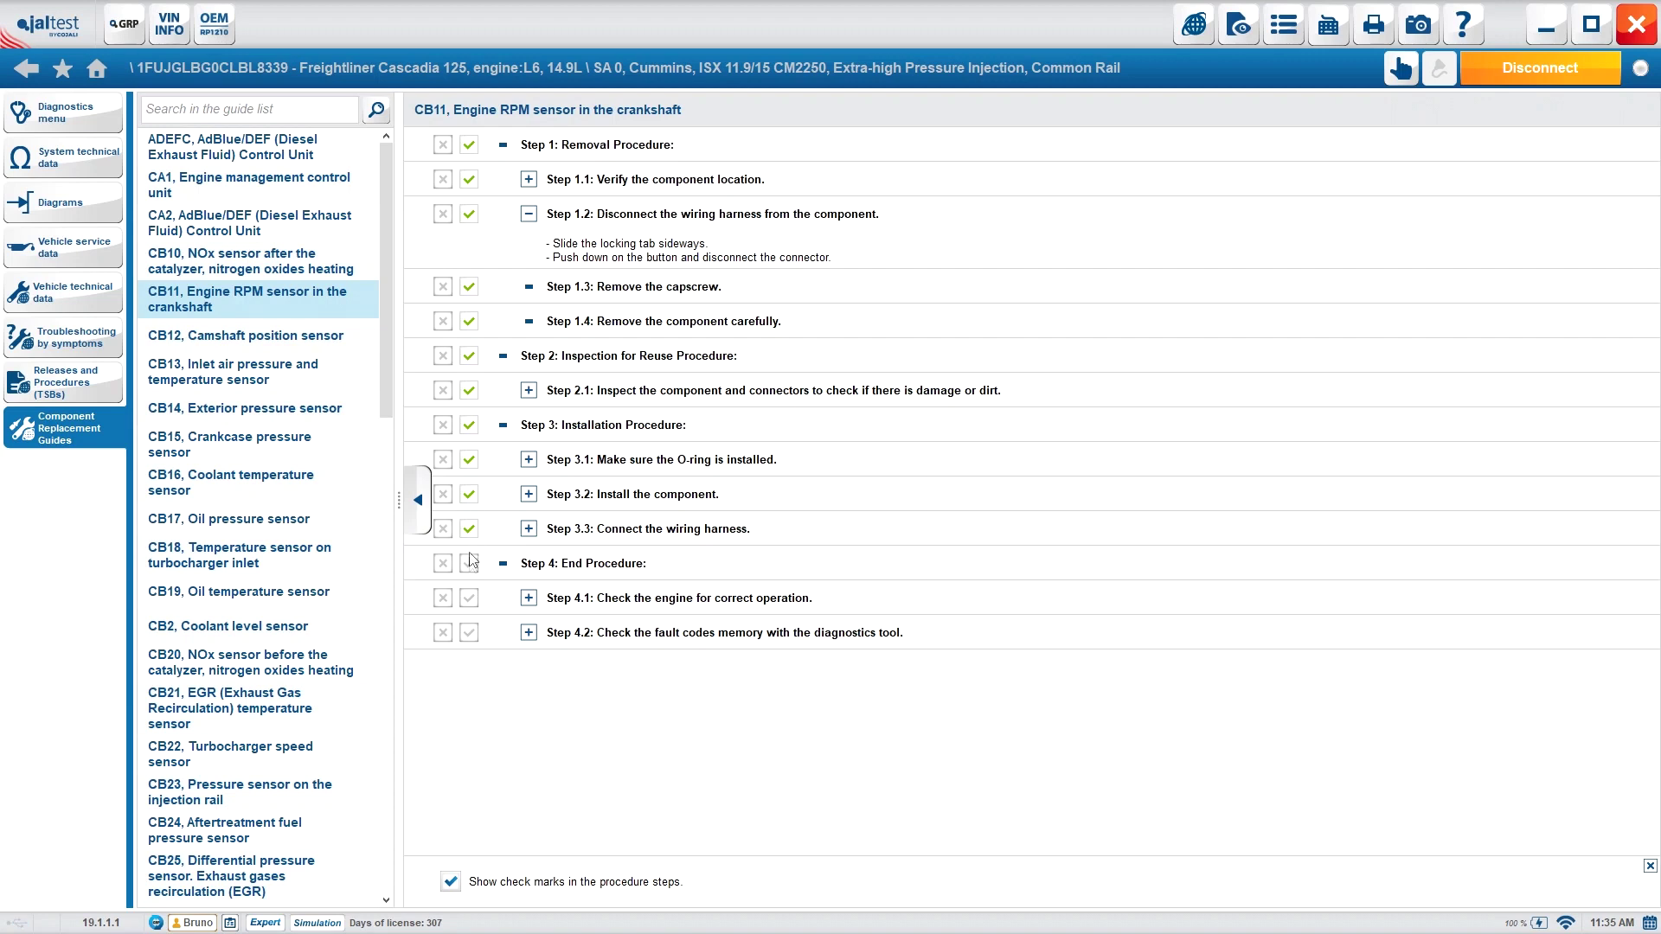
Step: Read and mark Steps 4.1 and 4.2 completed, showing Step 4.2's fault-code link
left_click(529, 598)
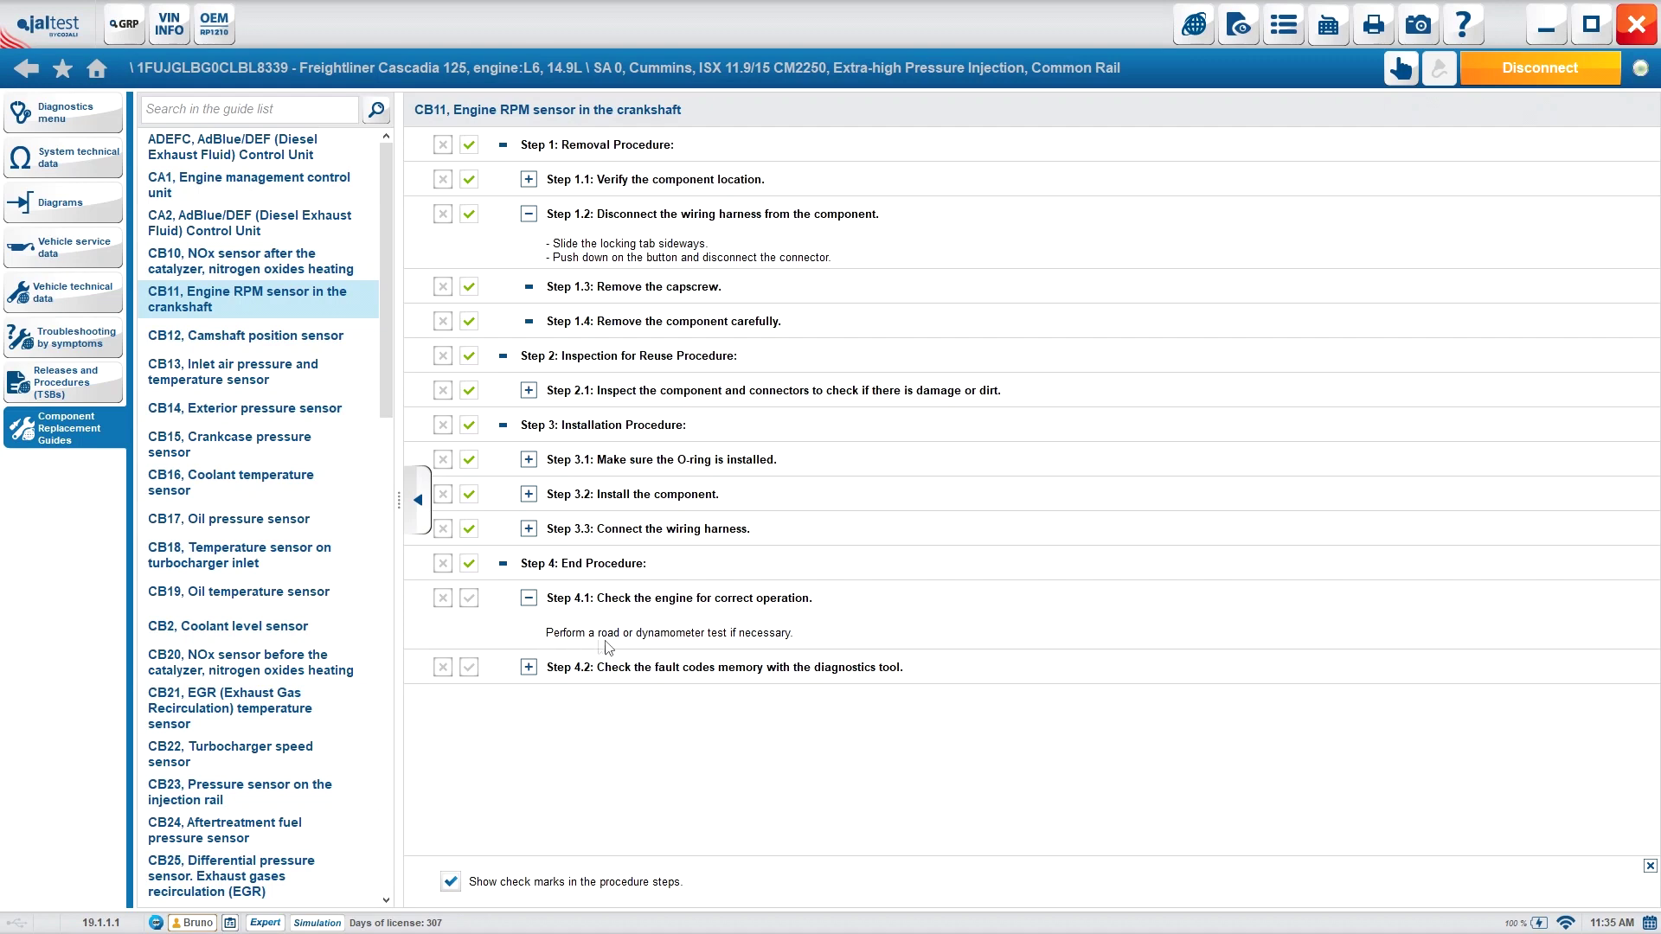
left_click(528, 598)
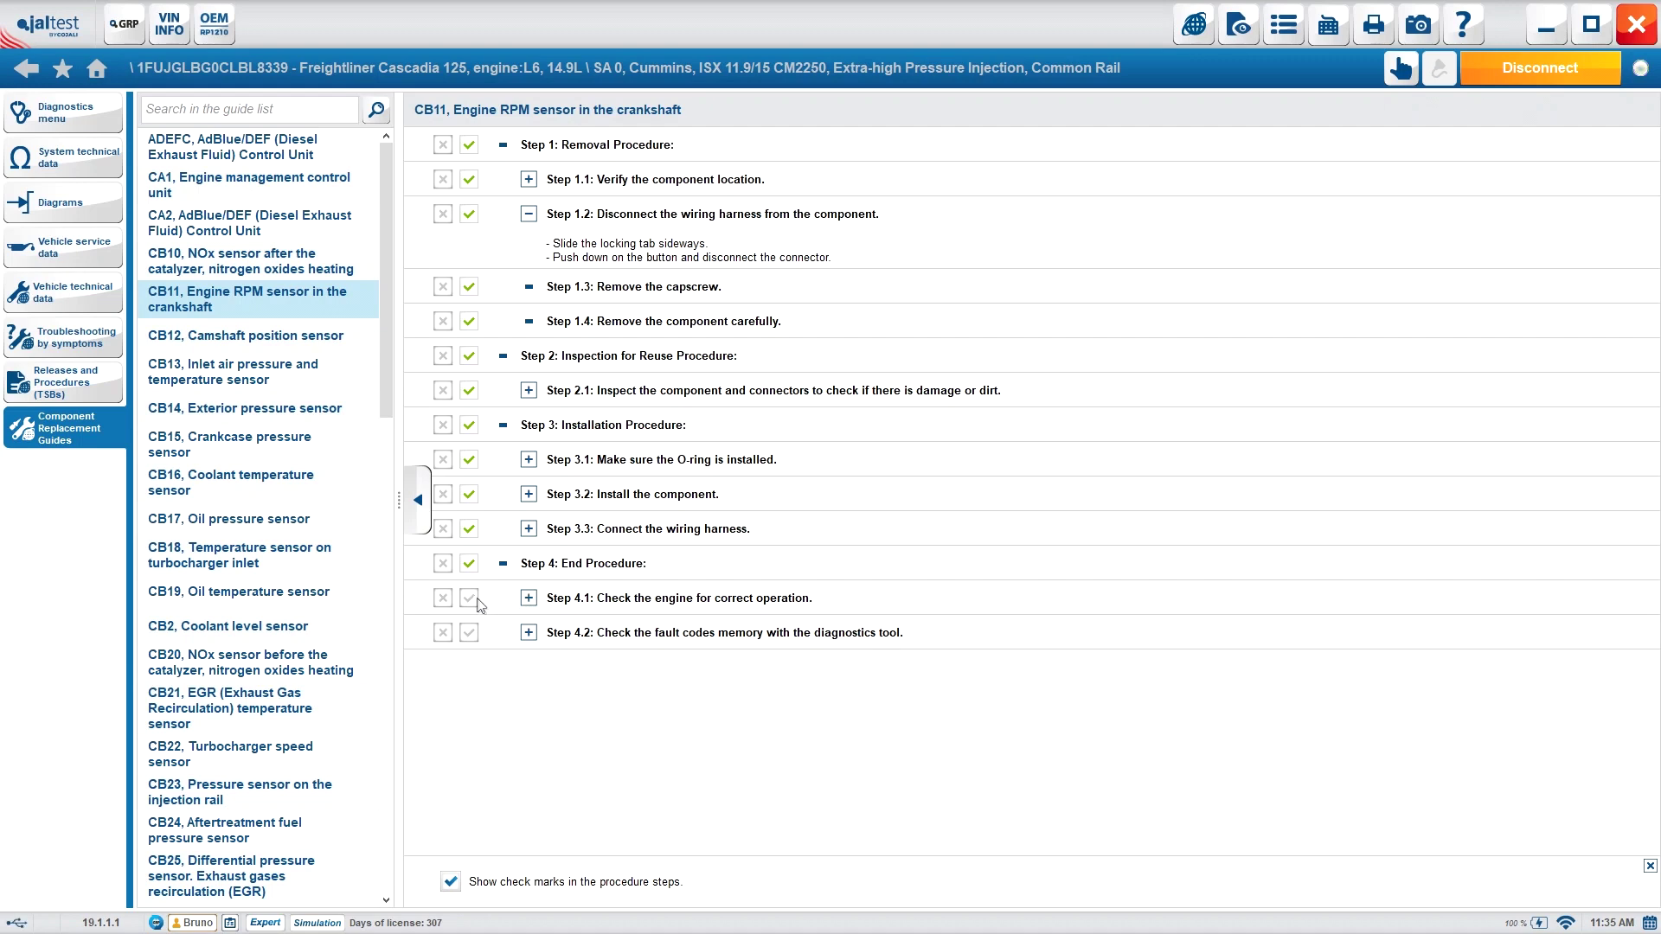
left_click(468, 598)
left_click(528, 633)
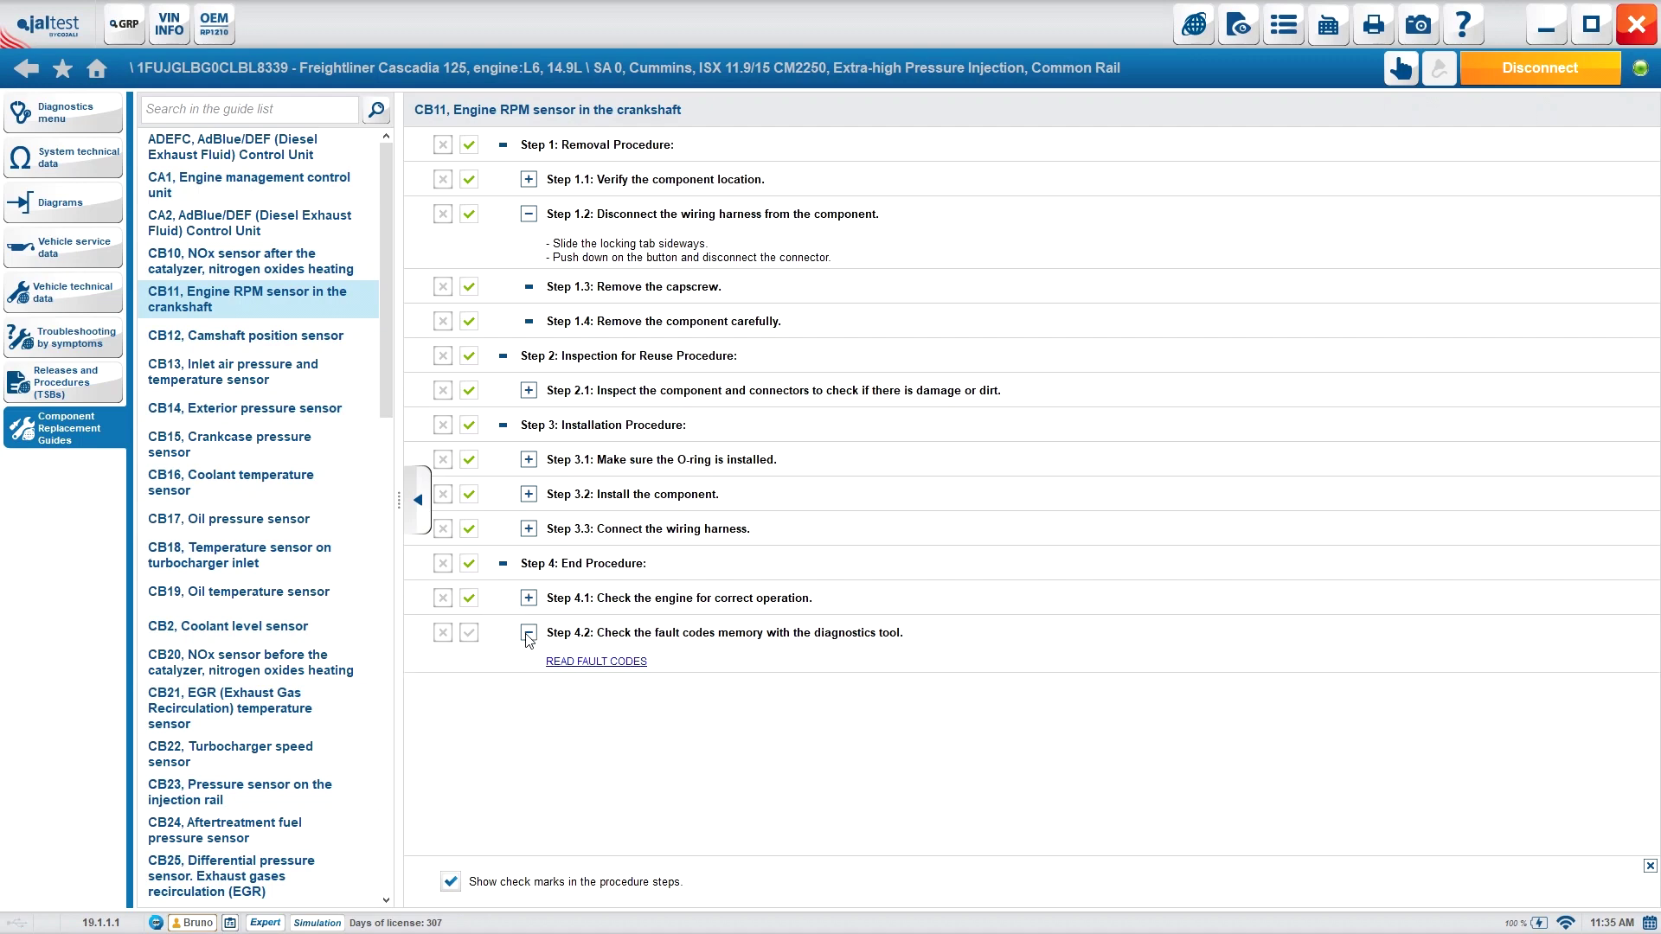
left_click(470, 634)
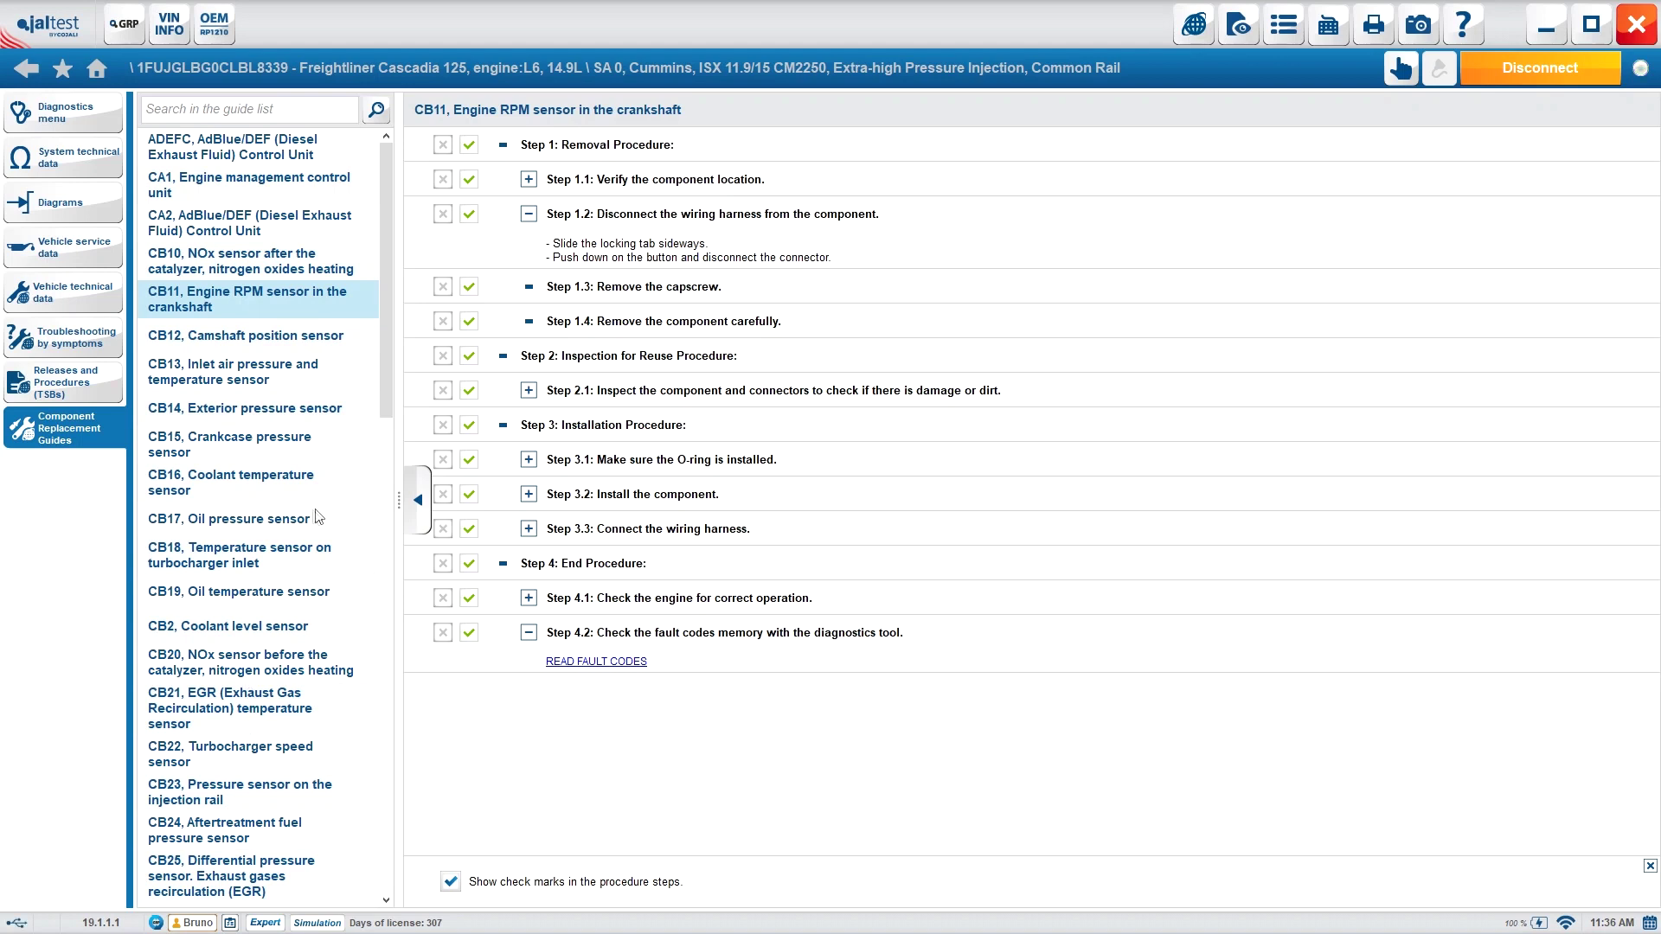